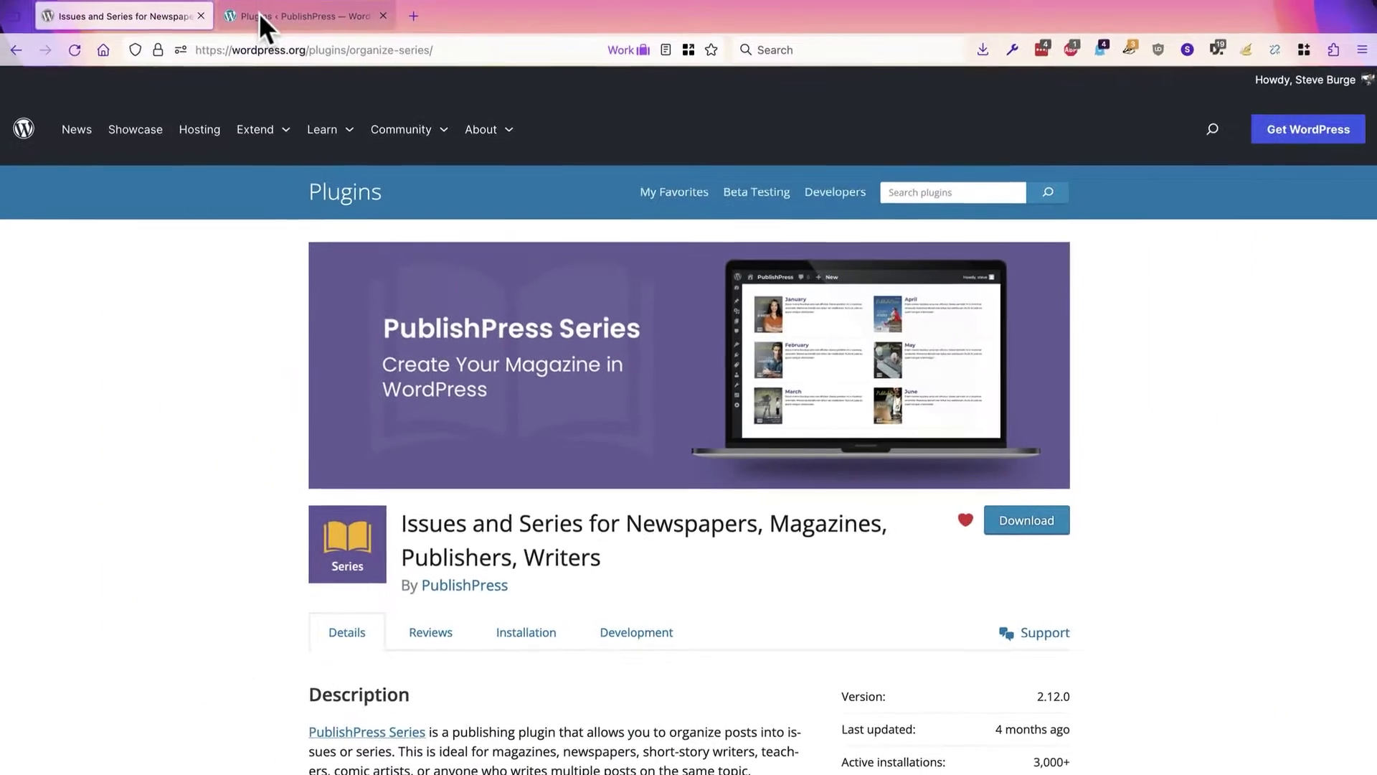
# Create a series category named PublishPress Magazine in the PublishPress site's admin area.
pyautogui.click(260, 16)
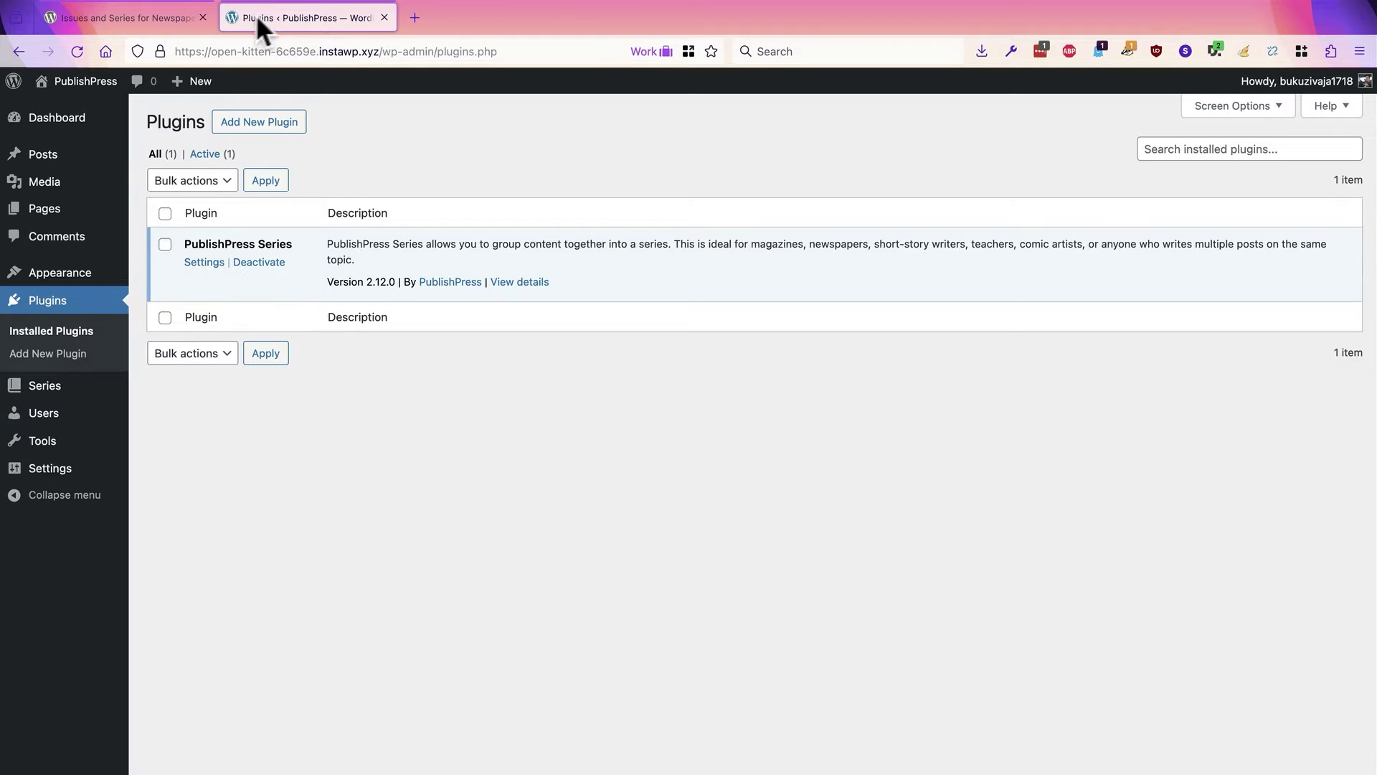
pyautogui.moveTo(52, 162)
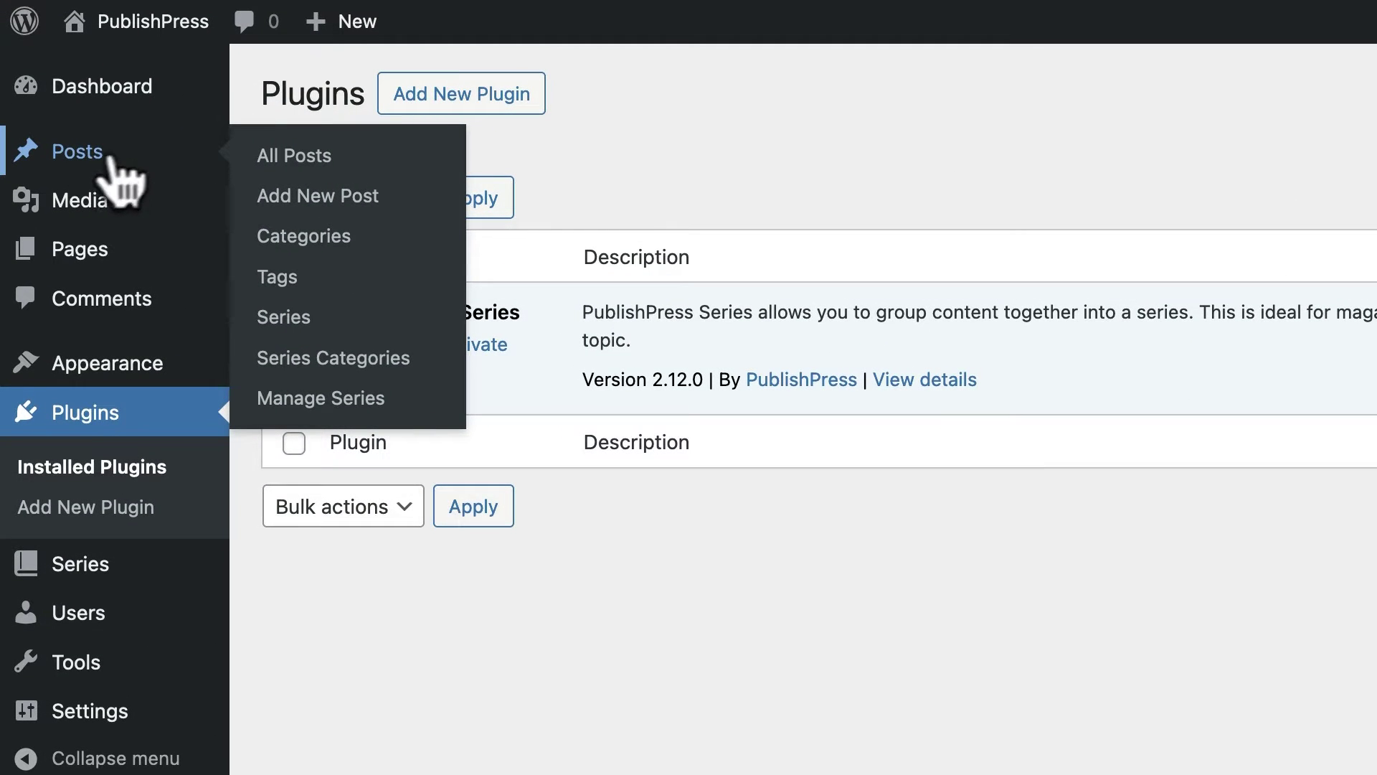
pyautogui.click(294, 362)
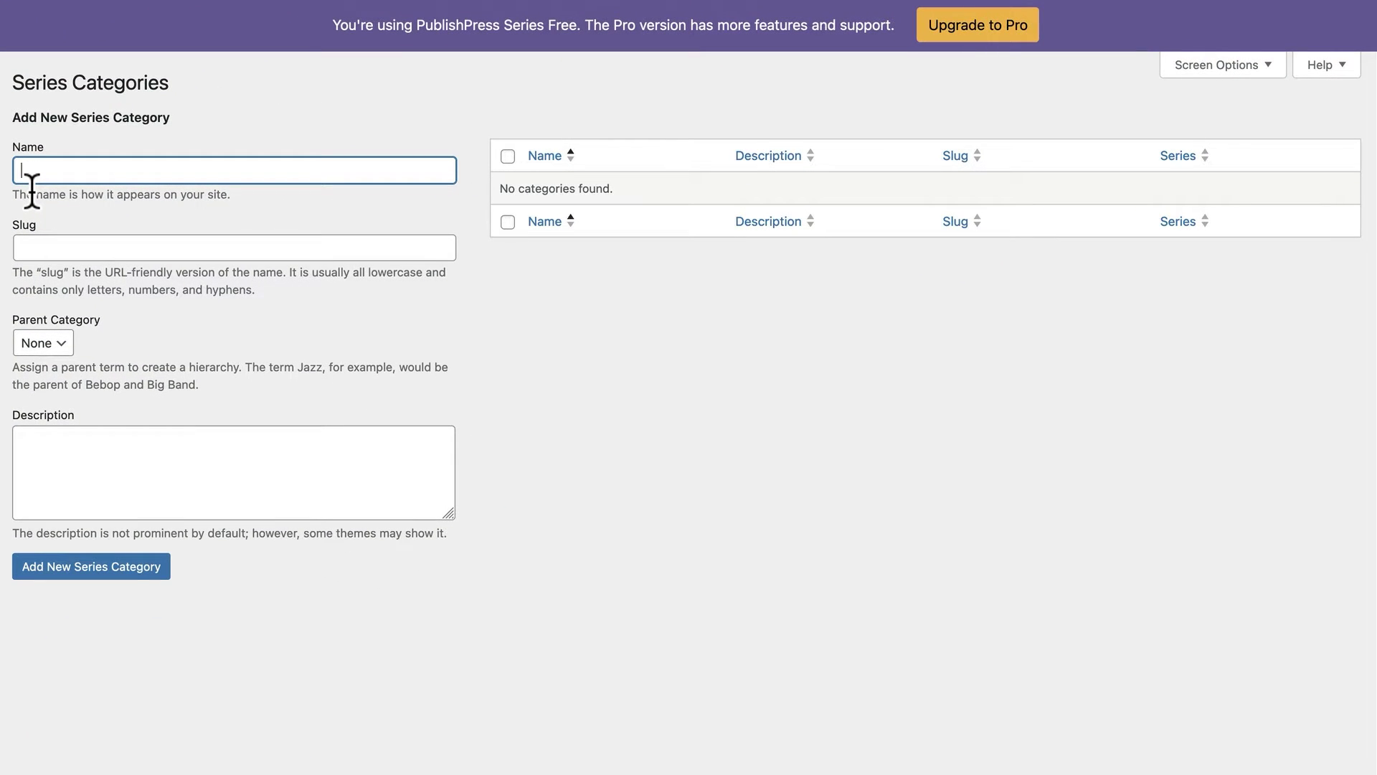
pyautogui.write('PublishPress Magazin')
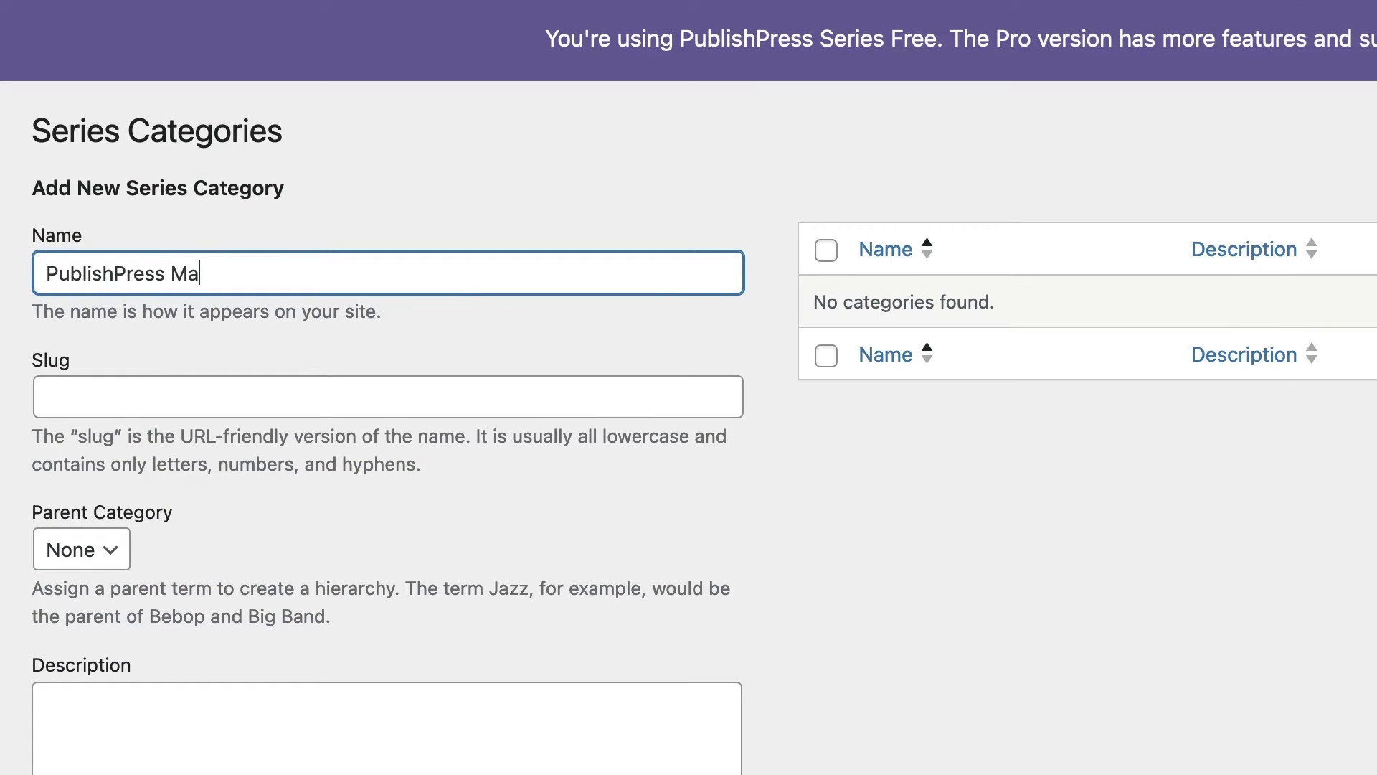
pyautogui.write('e')
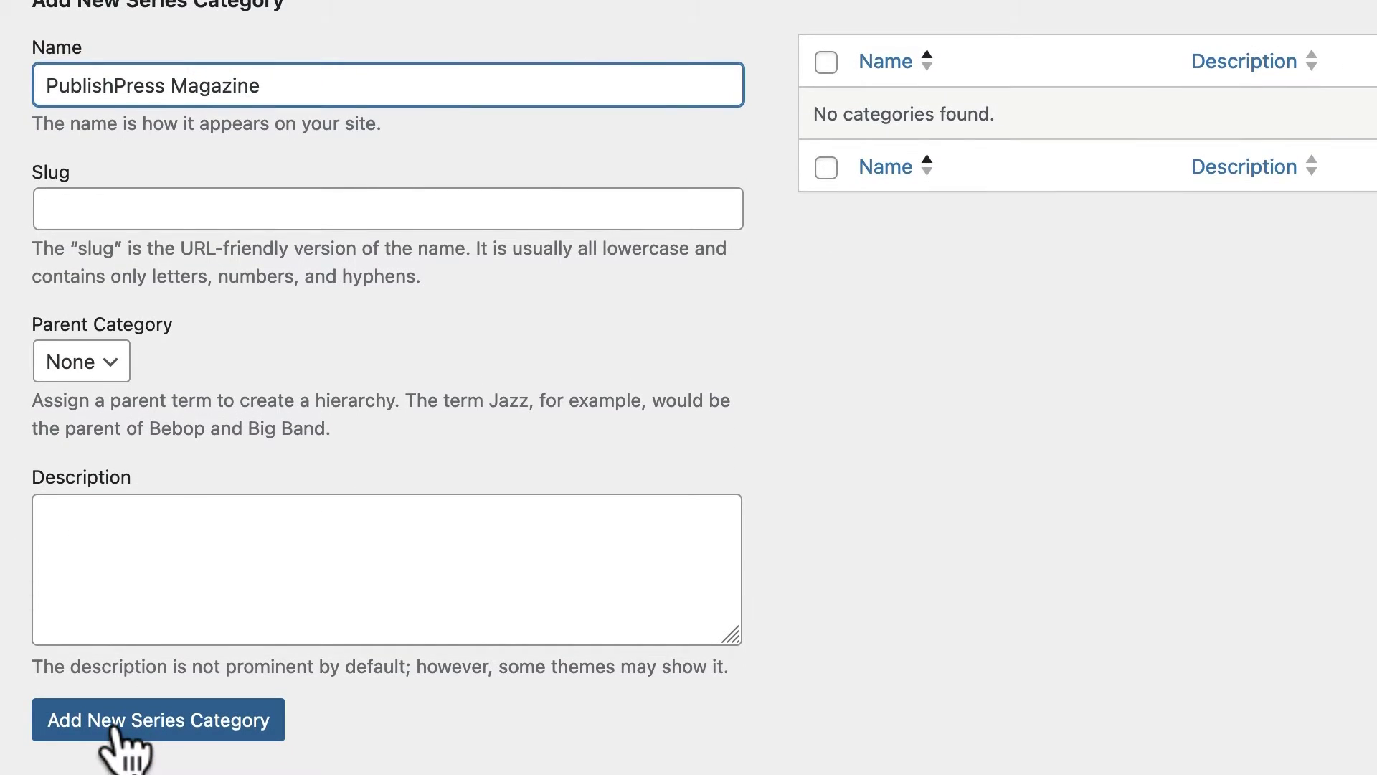
pyautogui.click(117, 730)
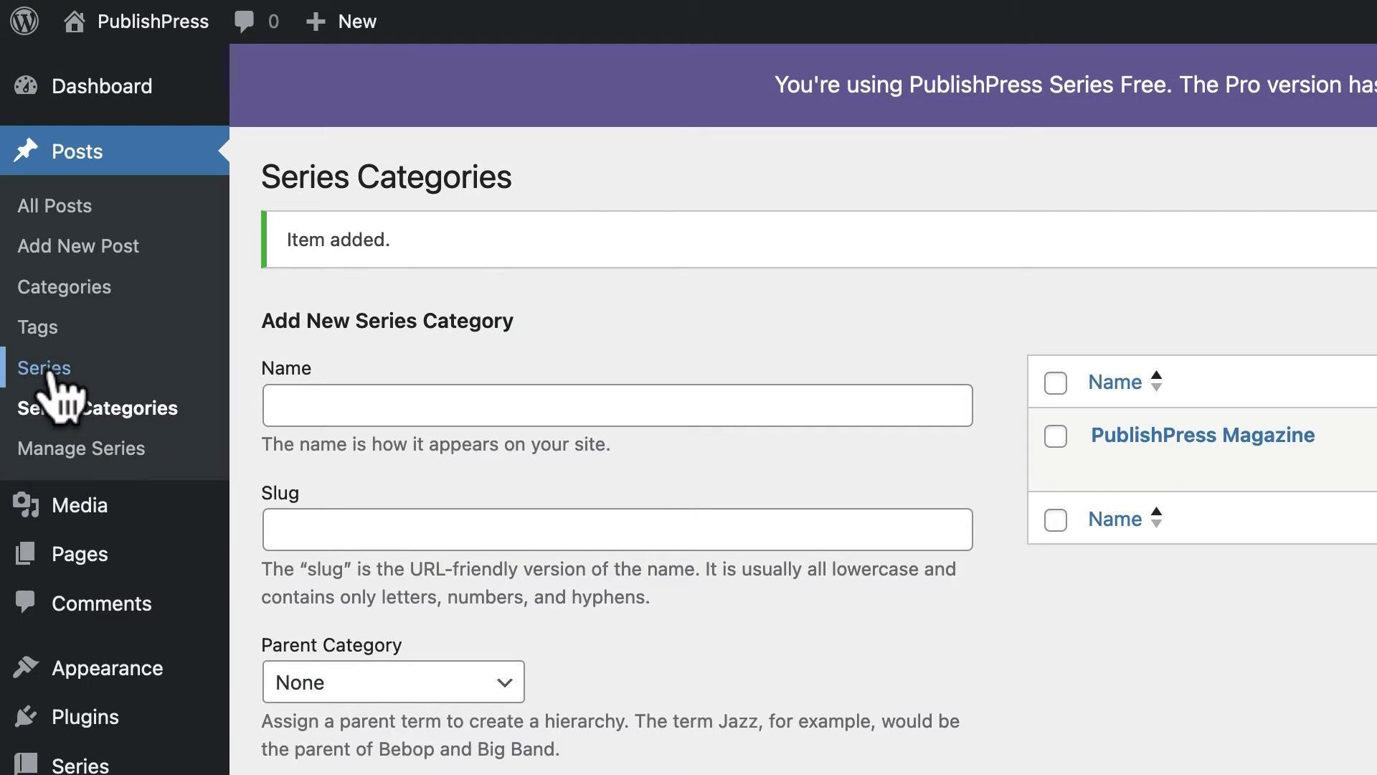
# Add a series named January Issue and assign it to the PublishPress Magazine series category.
pyautogui.click(49, 368)
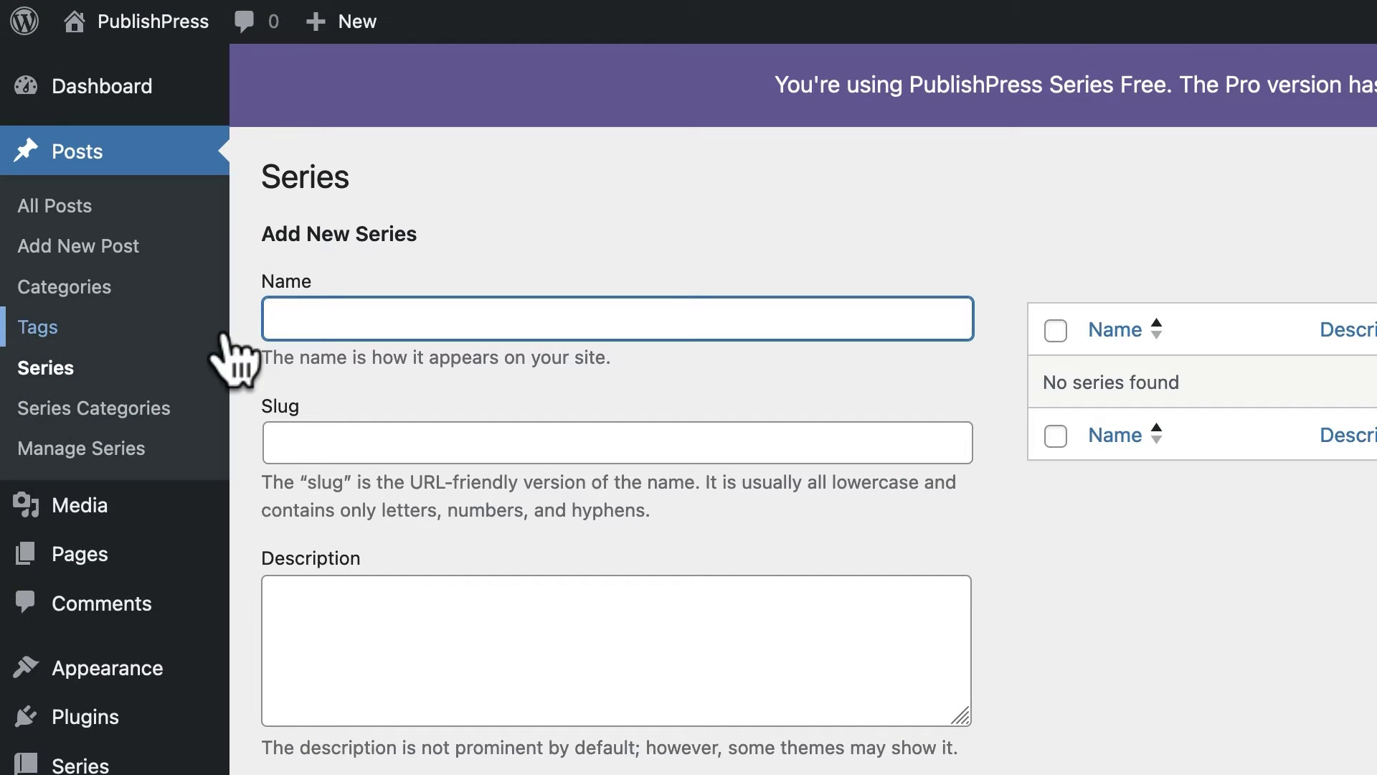
pyautogui.write('January Issue')
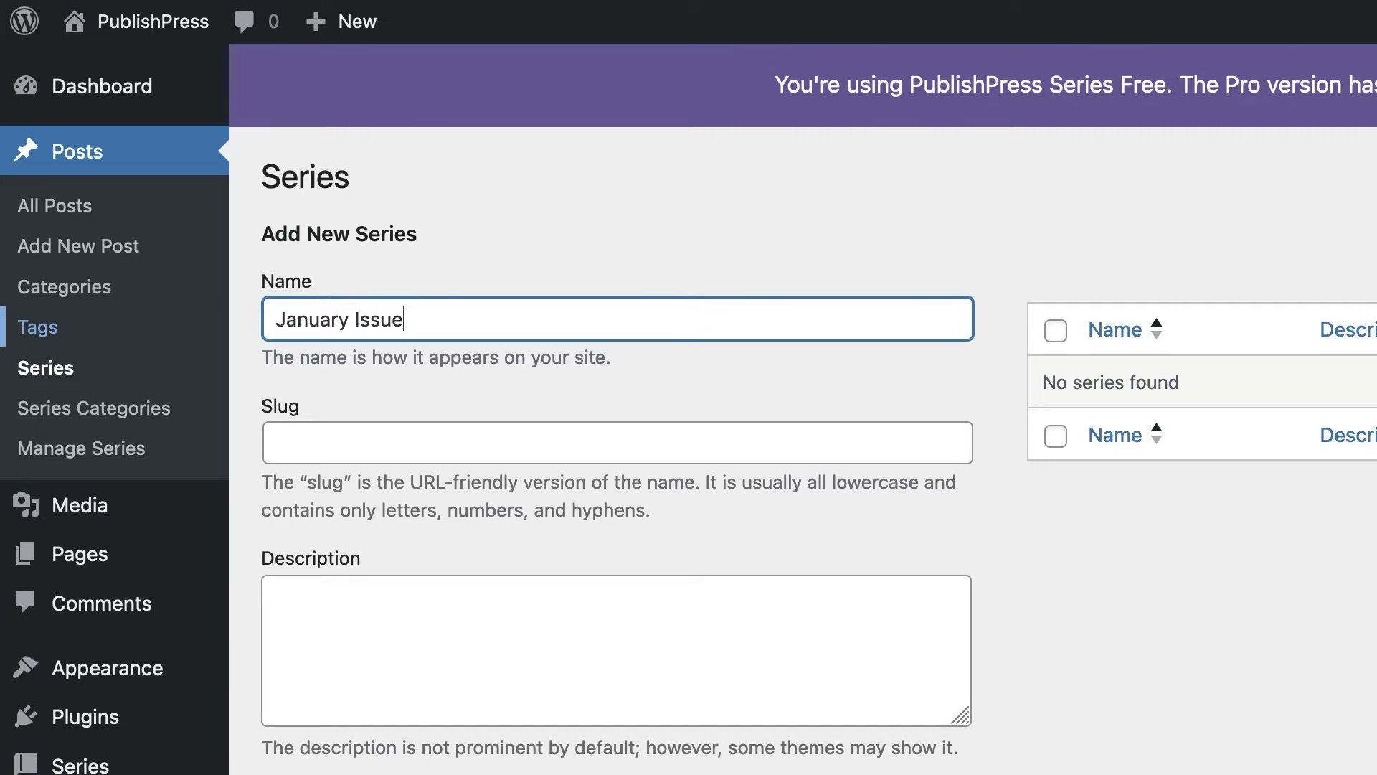
pyautogui.scroll(-8, 394, 642)
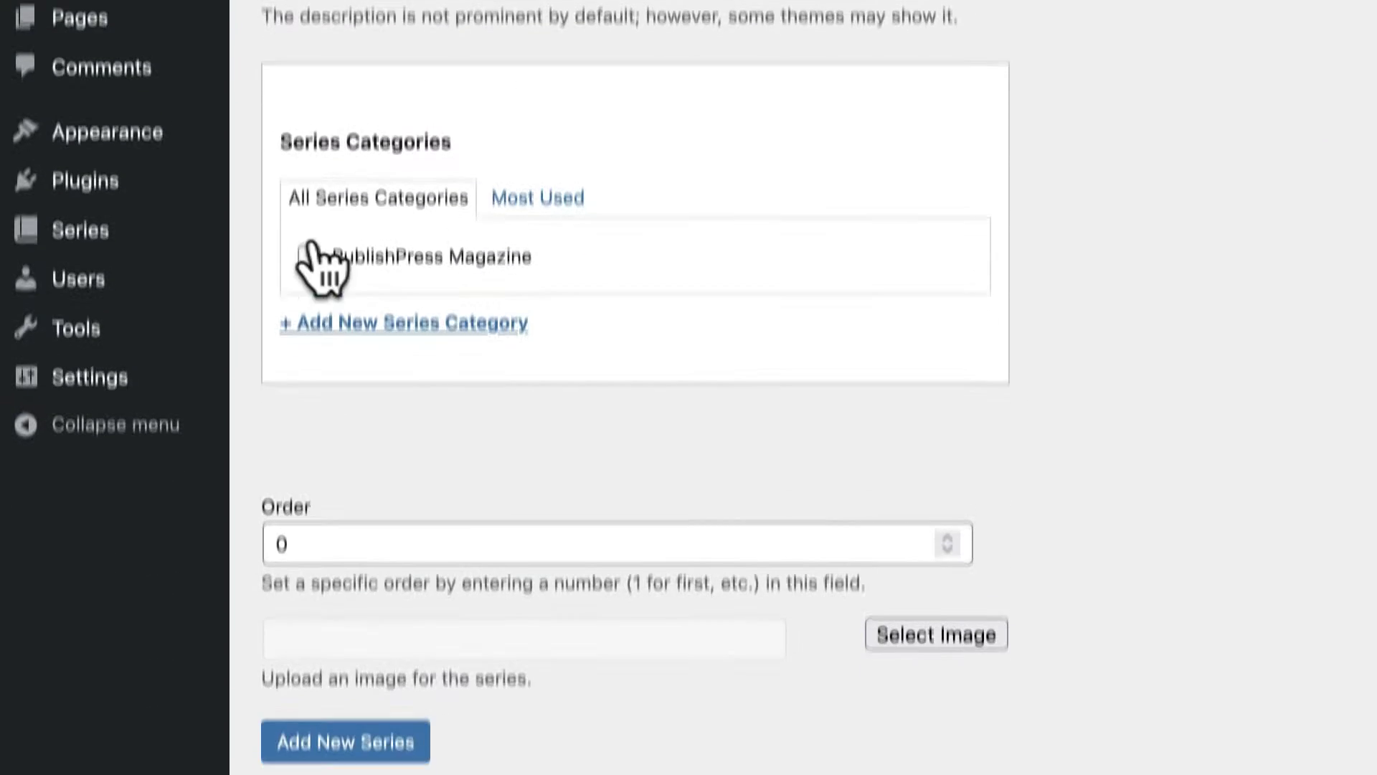
pyautogui.click(309, 219)
pyautogui.click(297, 706)
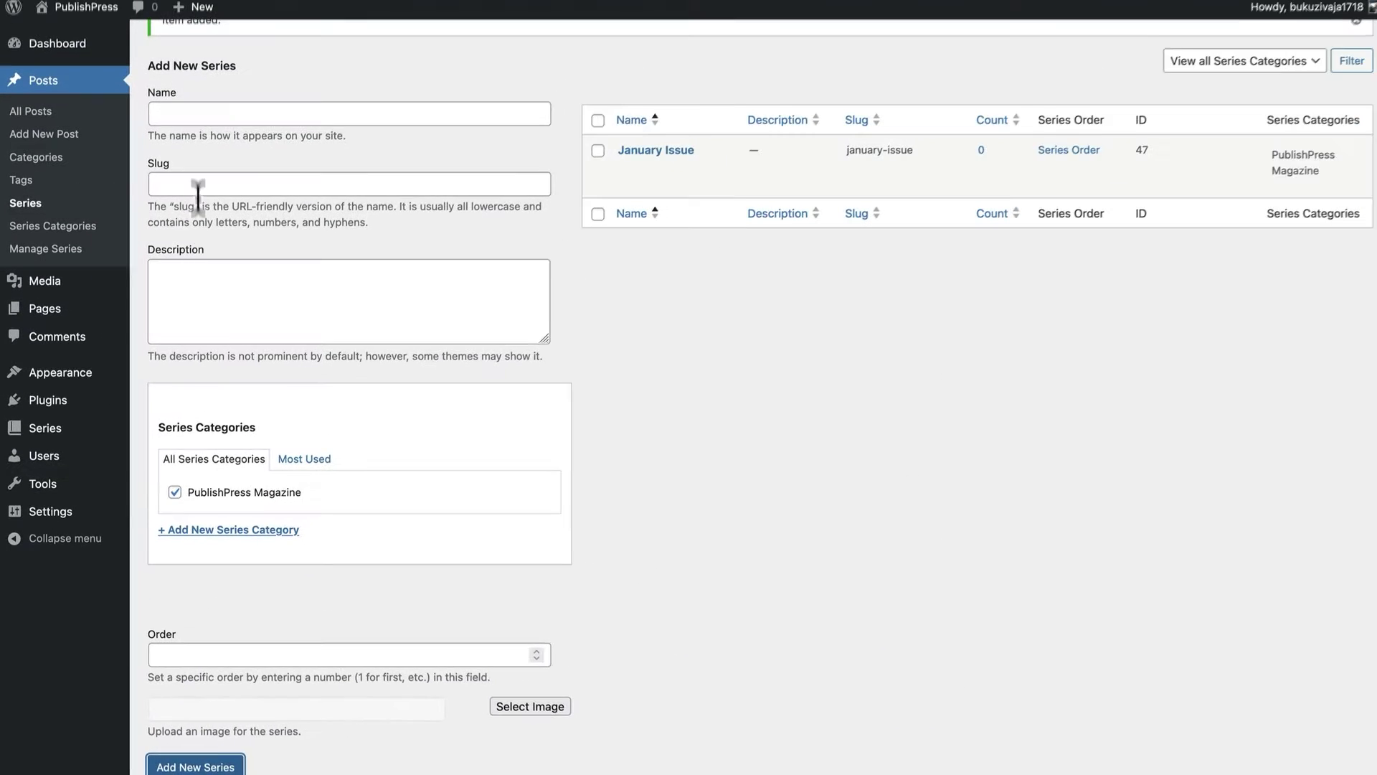
# Add a series named February Issue in the PublishPress Magazine series category.
pyautogui.click(186, 115)
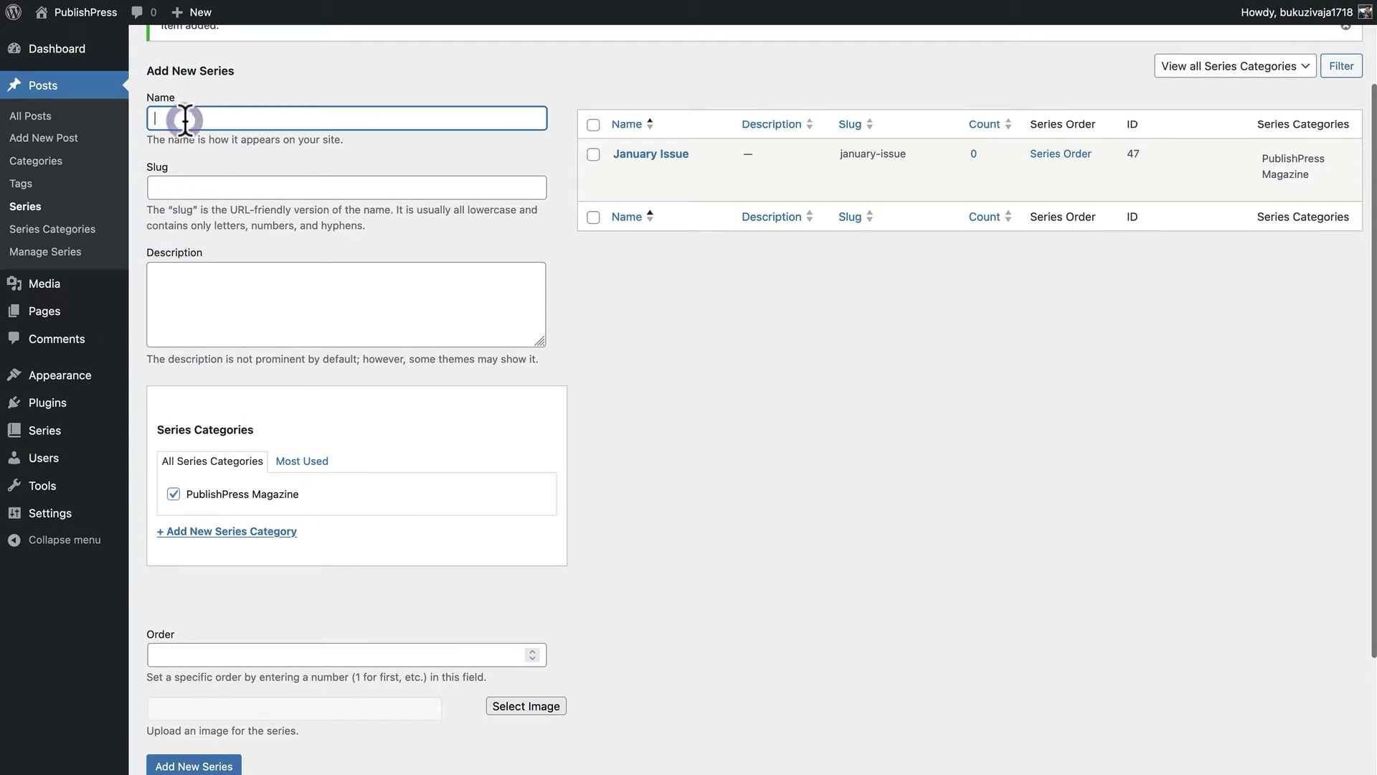
pyautogui.write('February Issue')
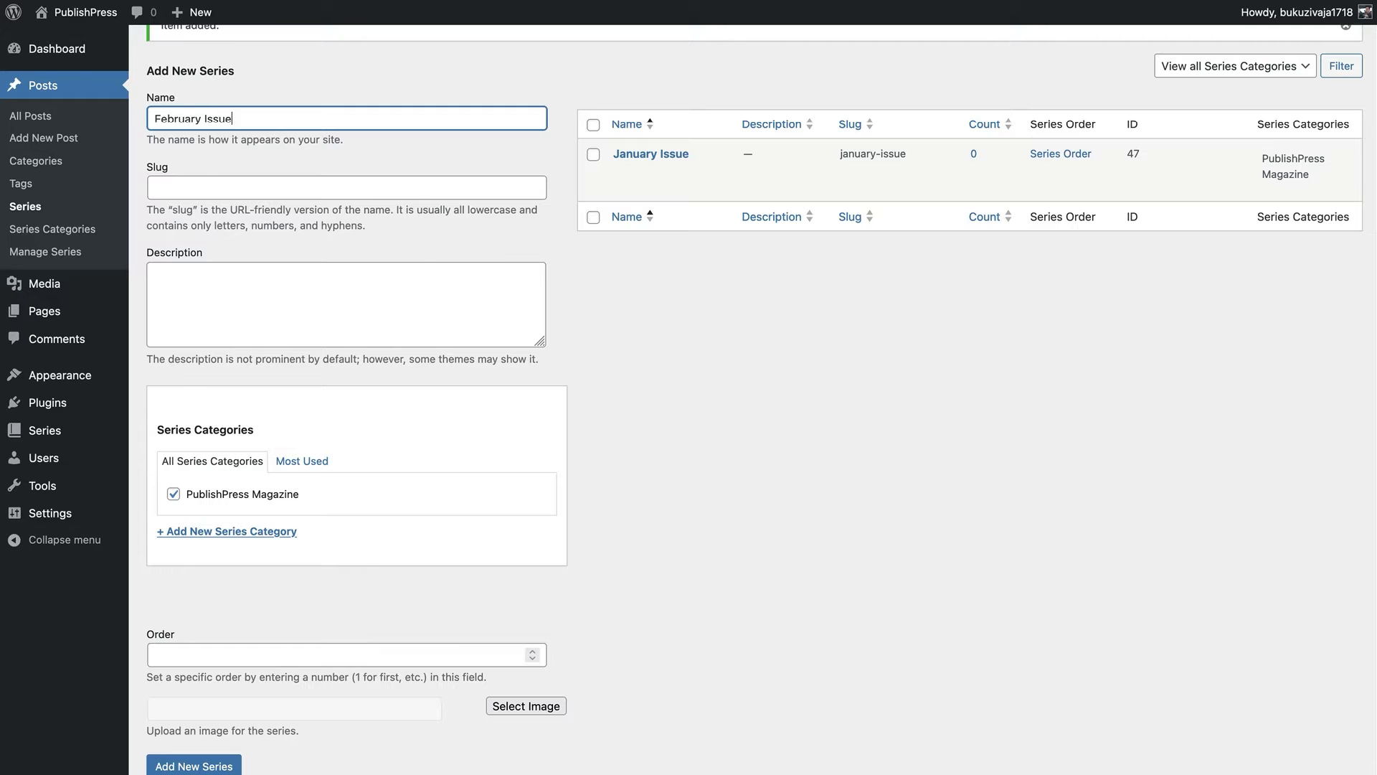
pyautogui.click(185, 765)
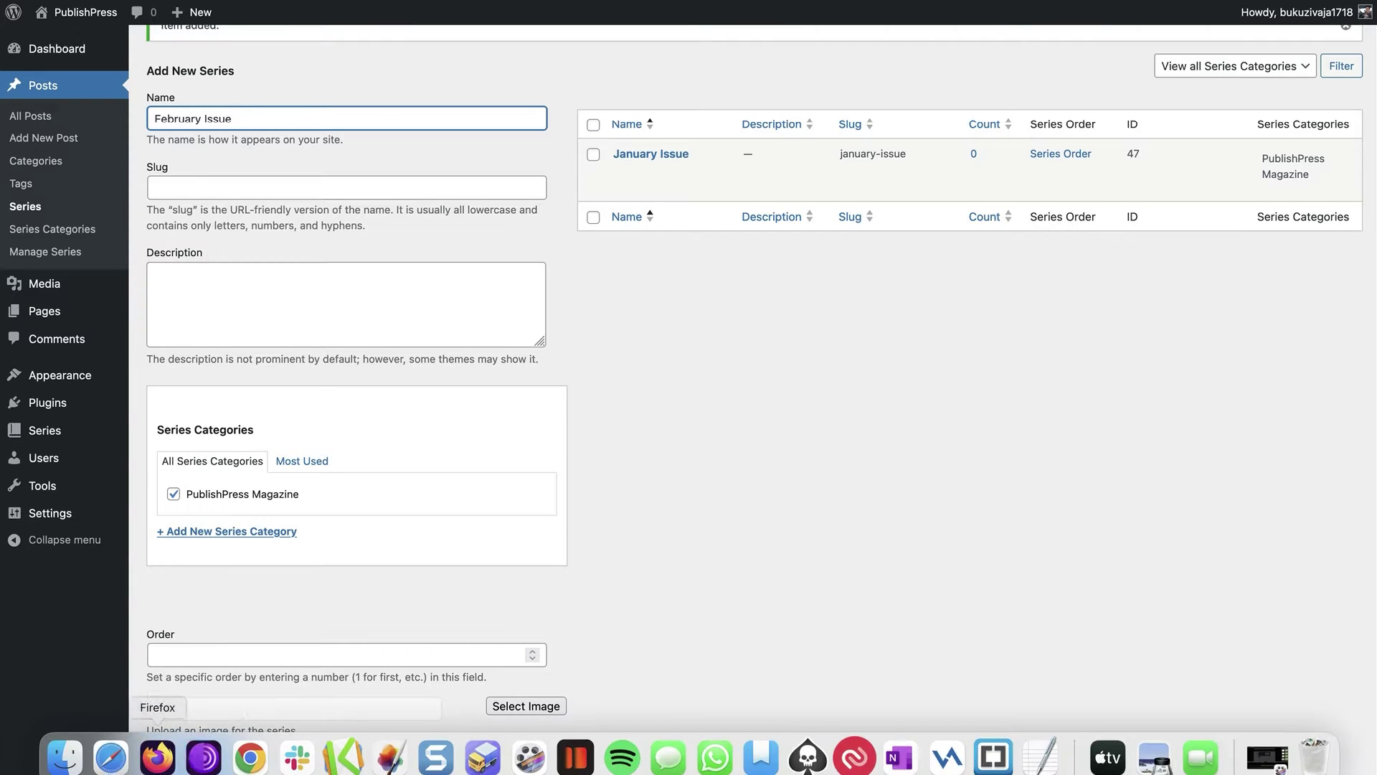
pyautogui.click(185, 766)
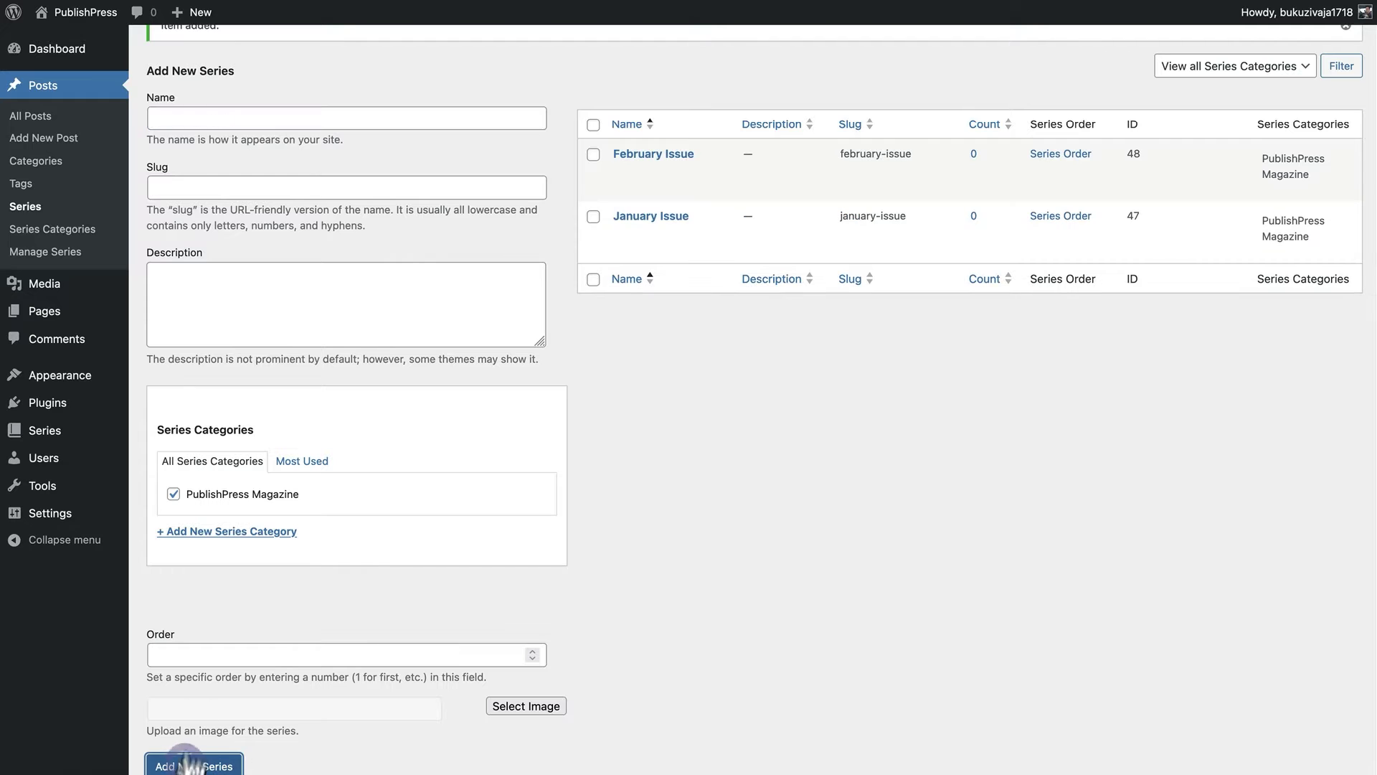
# Add a series named March Issue in the PublishPress Magazine series category.
pyautogui.click(200, 113)
pyautogui.write('March Issue')
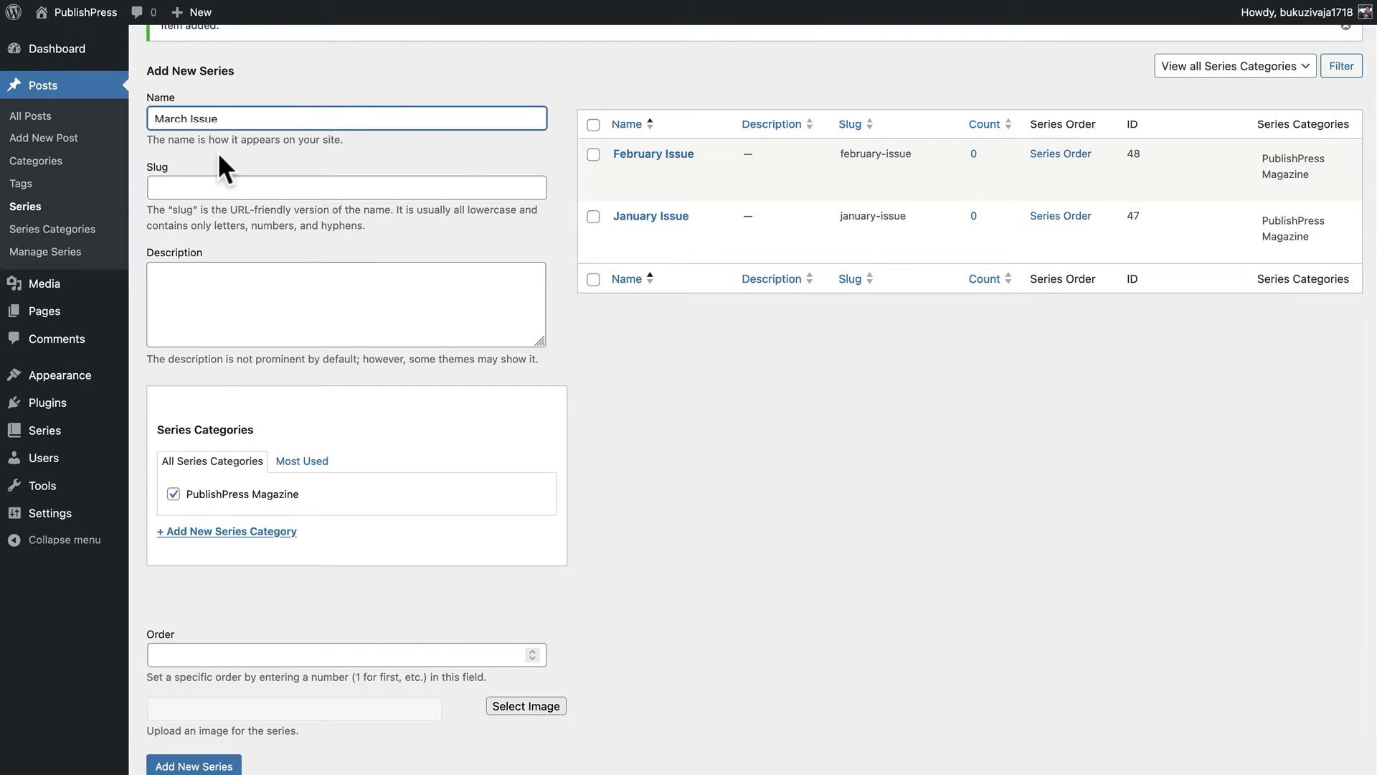
pyautogui.scroll(-3, 222, 215)
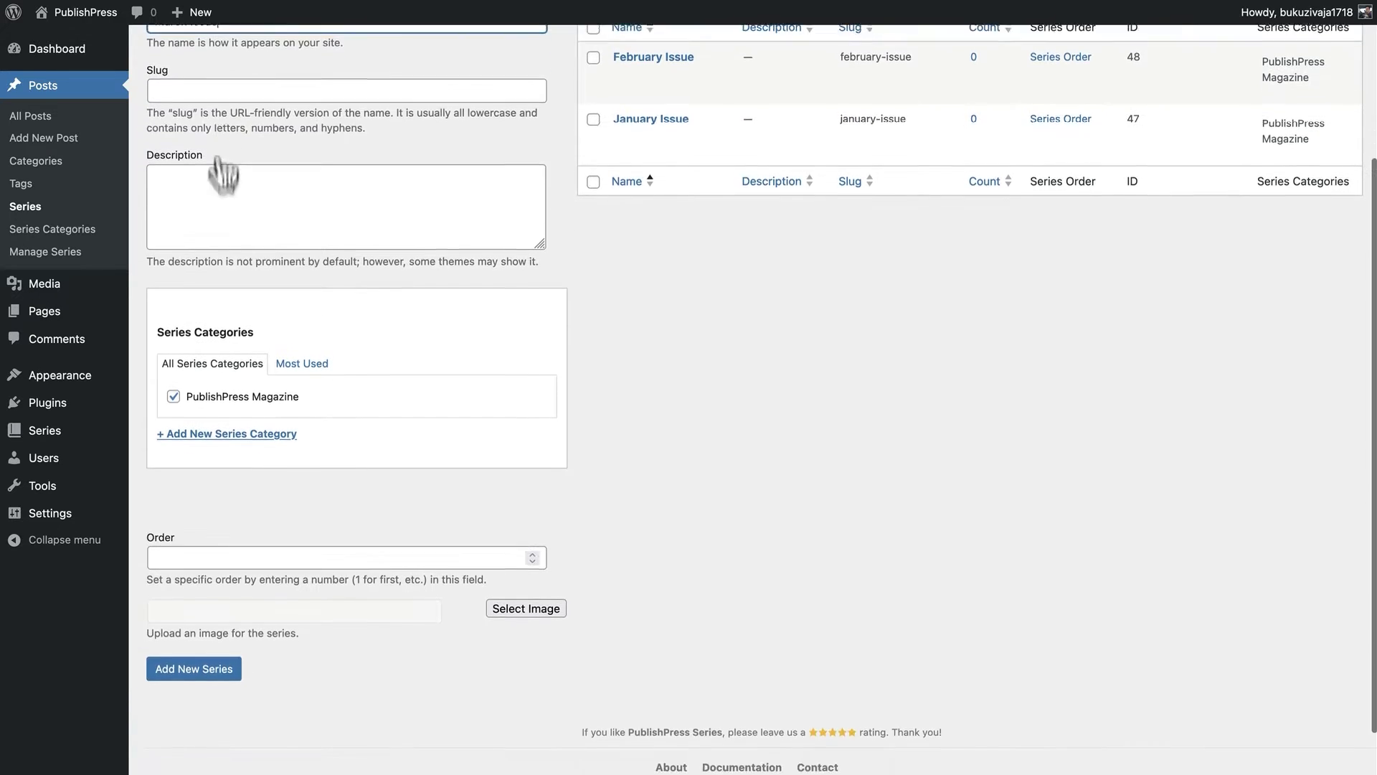
pyautogui.click(196, 669)
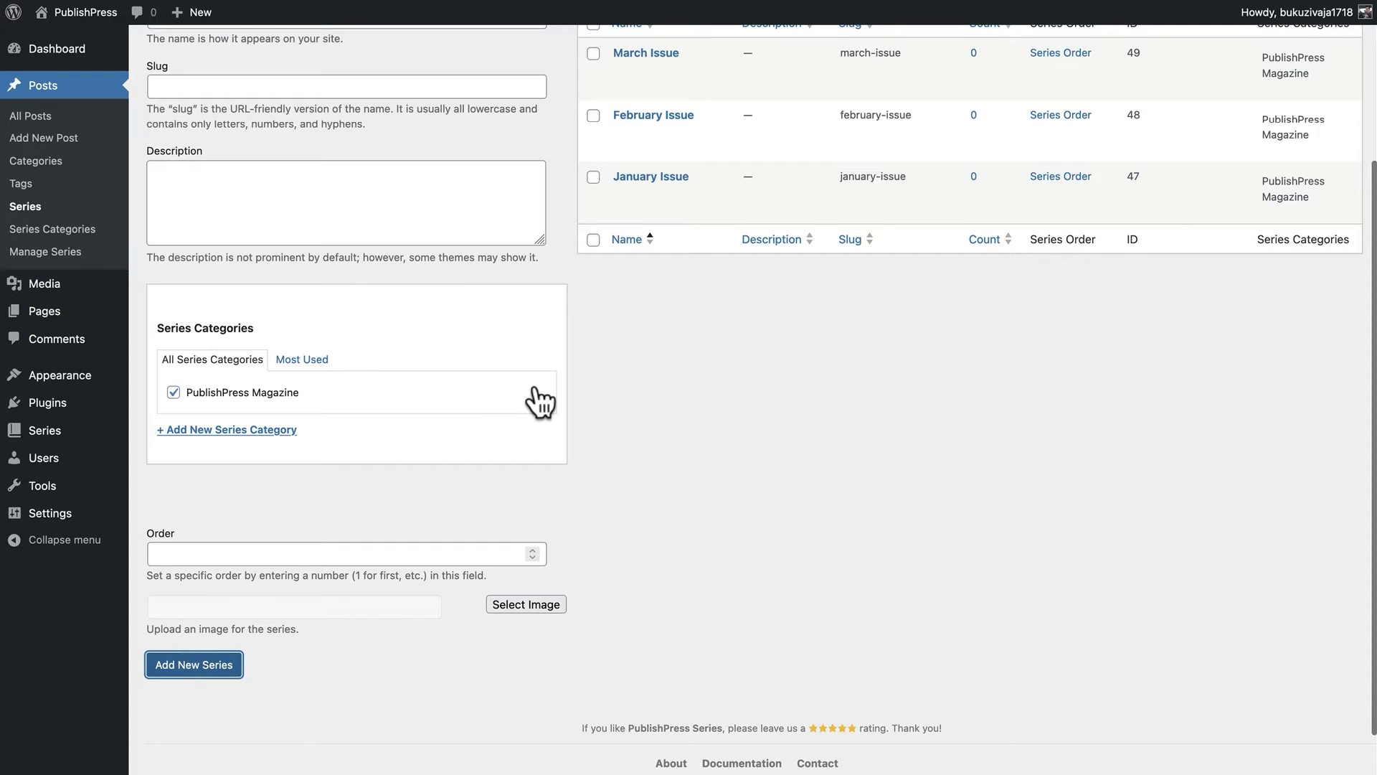
# Reorder the series list to January Issue, February Issue, March Issue.
pyautogui.scroll(5, 535, 383)
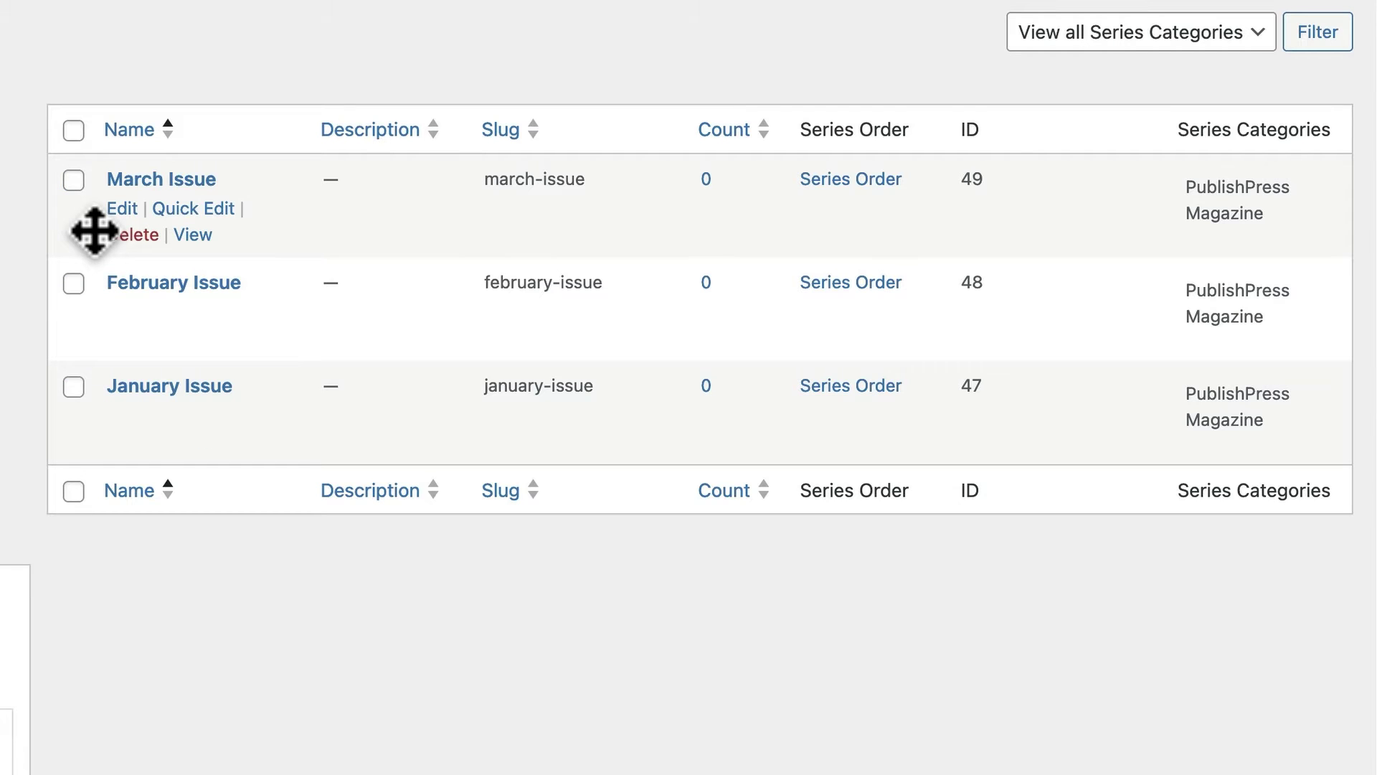
pyautogui.moveTo(74, 424); pyautogui.dragTo(55, 171)
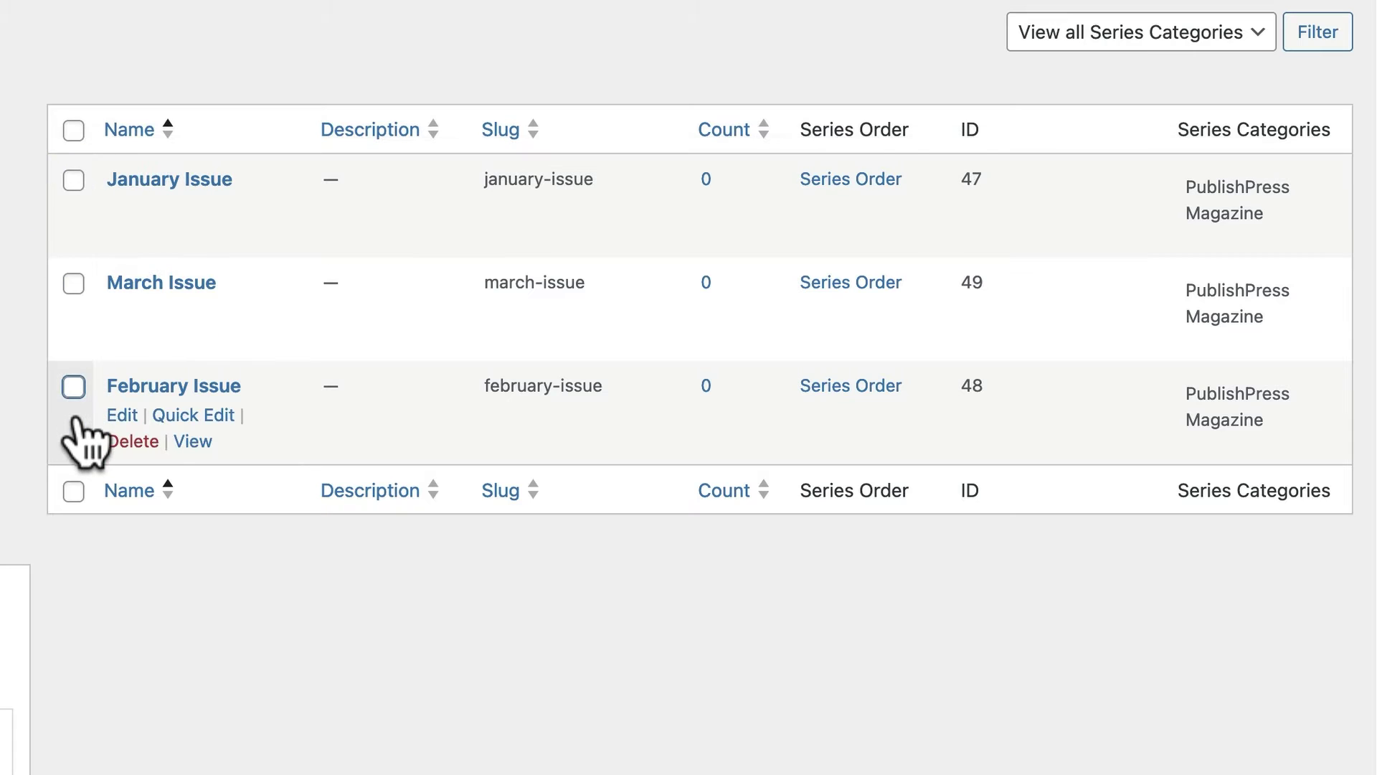
pyautogui.moveTo(83, 440); pyautogui.dragTo(79, 308)
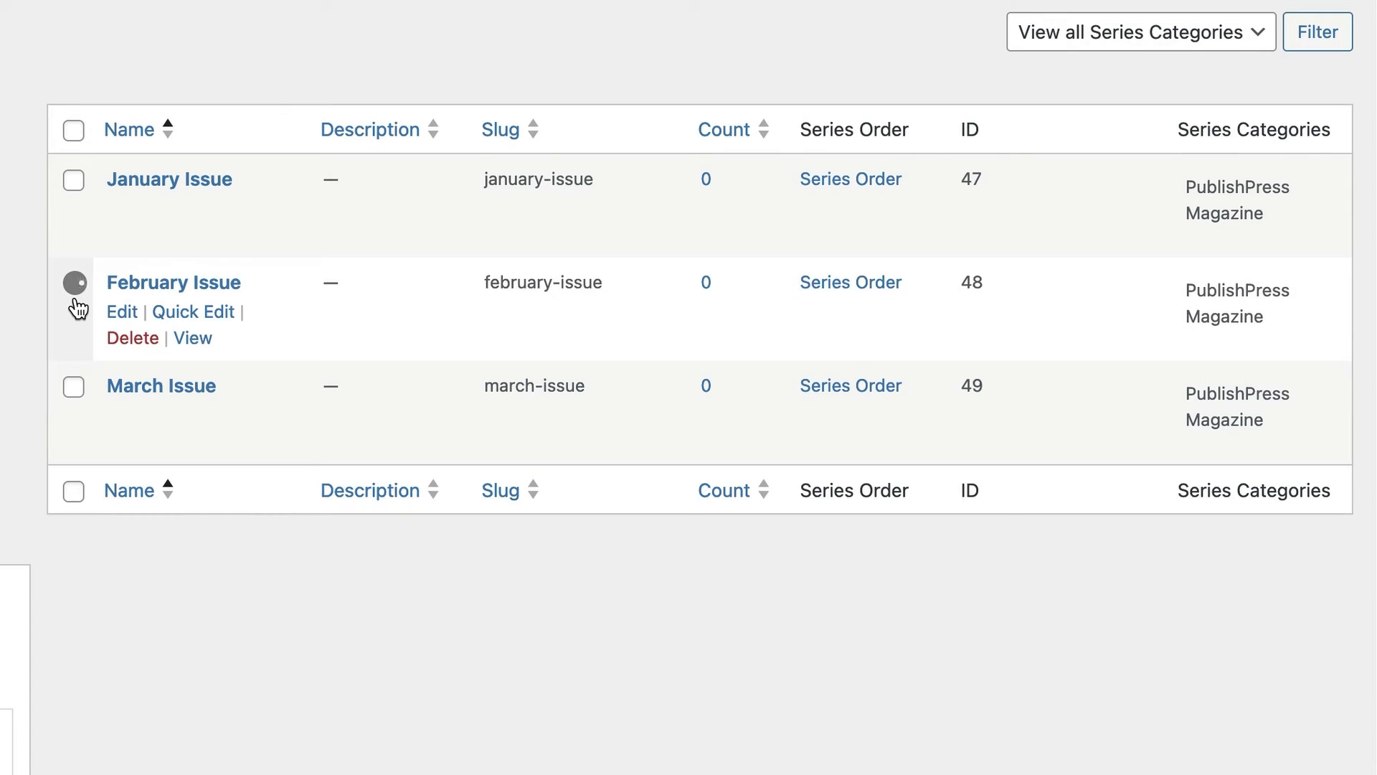
# Upload january.jpg from the Desktop as the series icon of January Issue and save the series.
pyautogui.moveTo(114, 221)
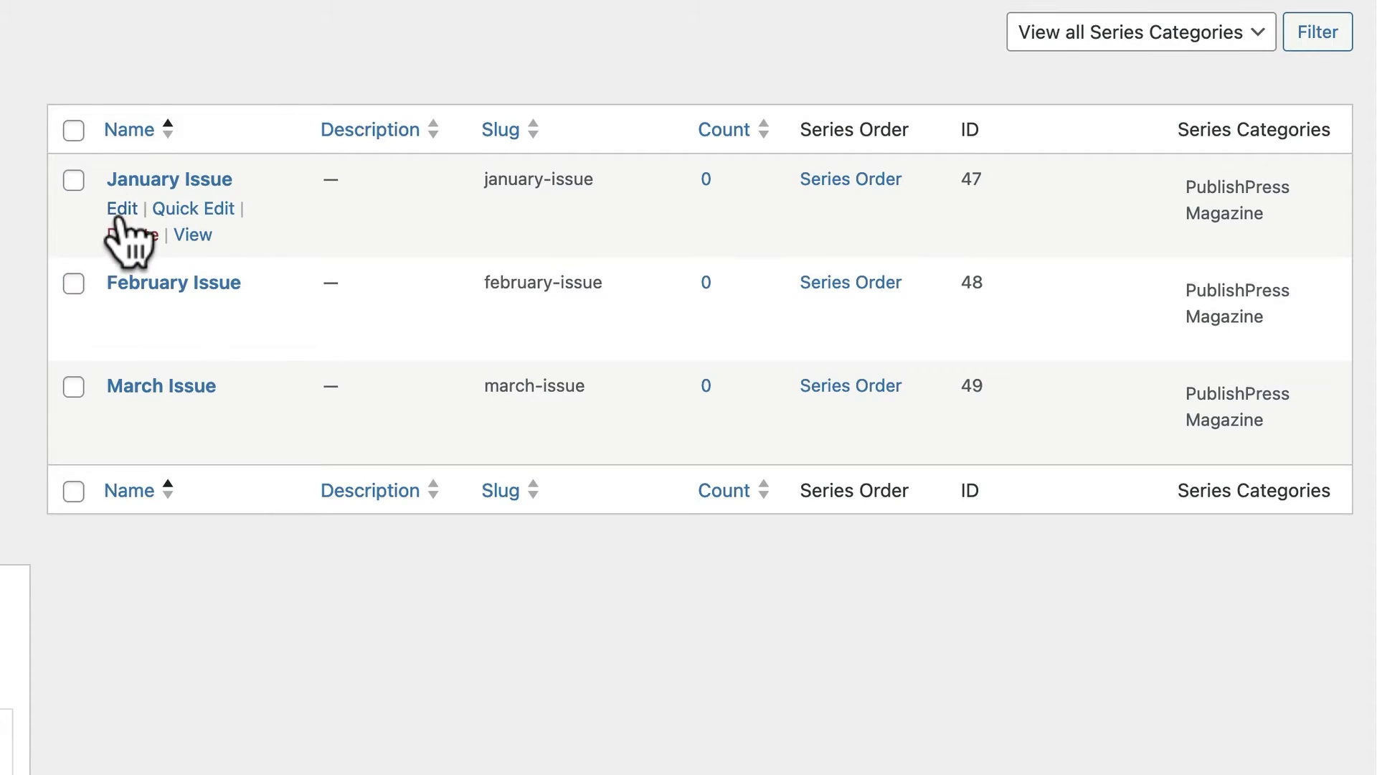
pyautogui.click(121, 209)
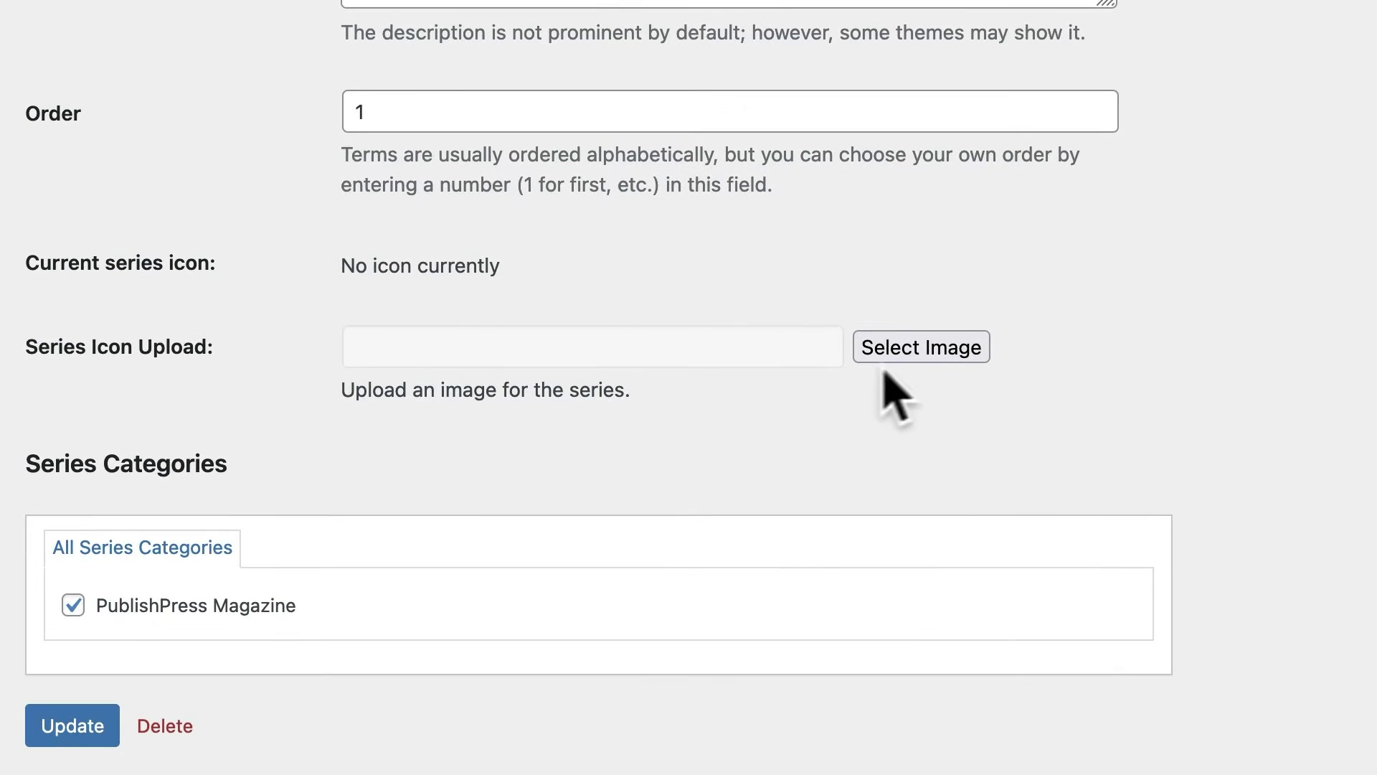
pyautogui.click(903, 358)
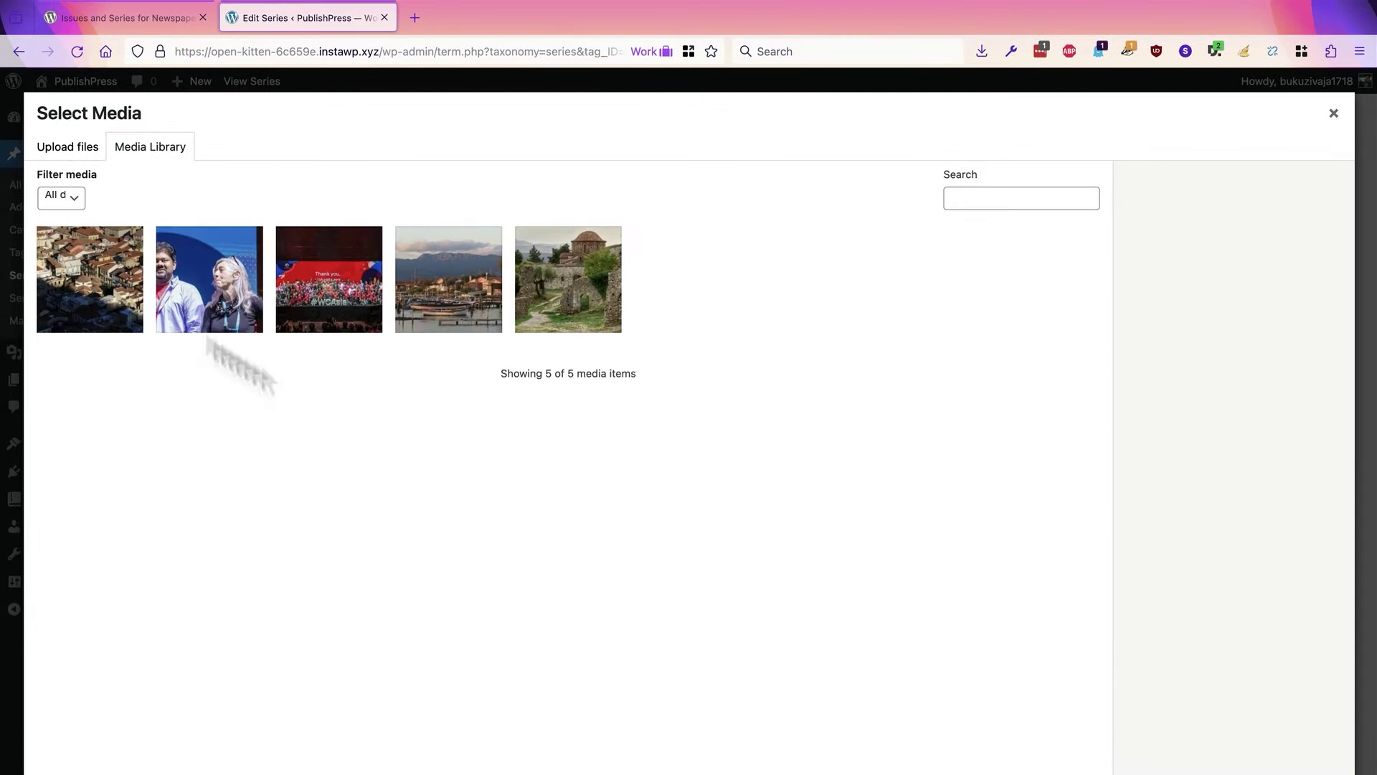
pyautogui.click(69, 148)
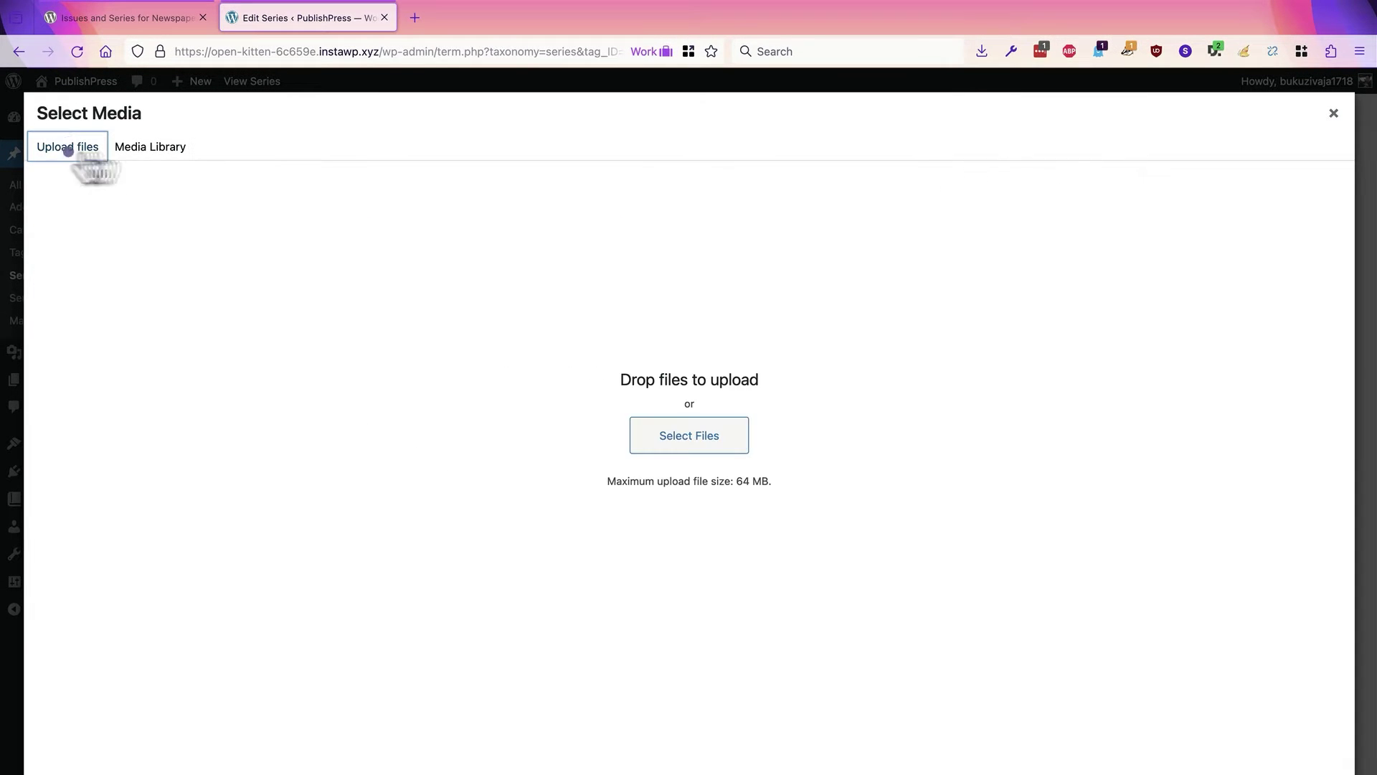
pyautogui.click(675, 433)
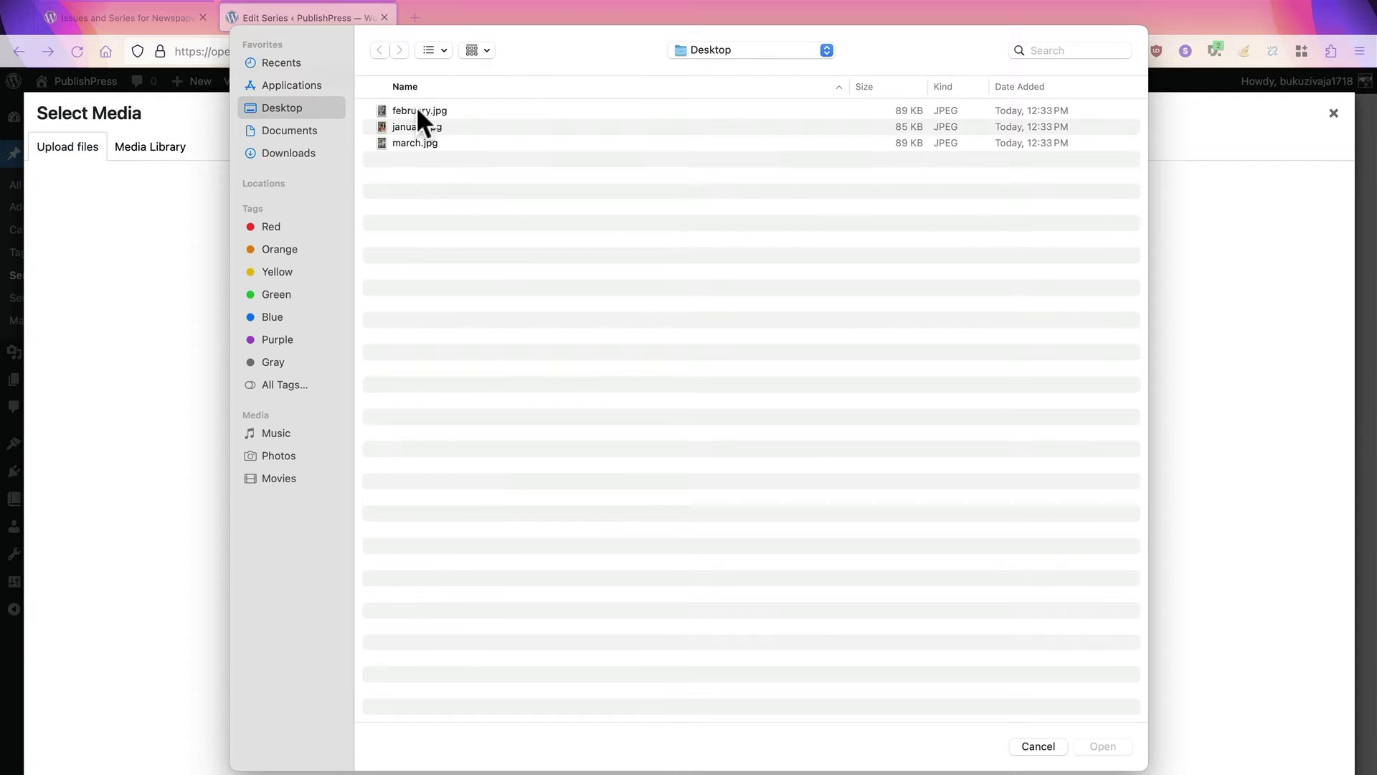
pyautogui.click(409, 122)
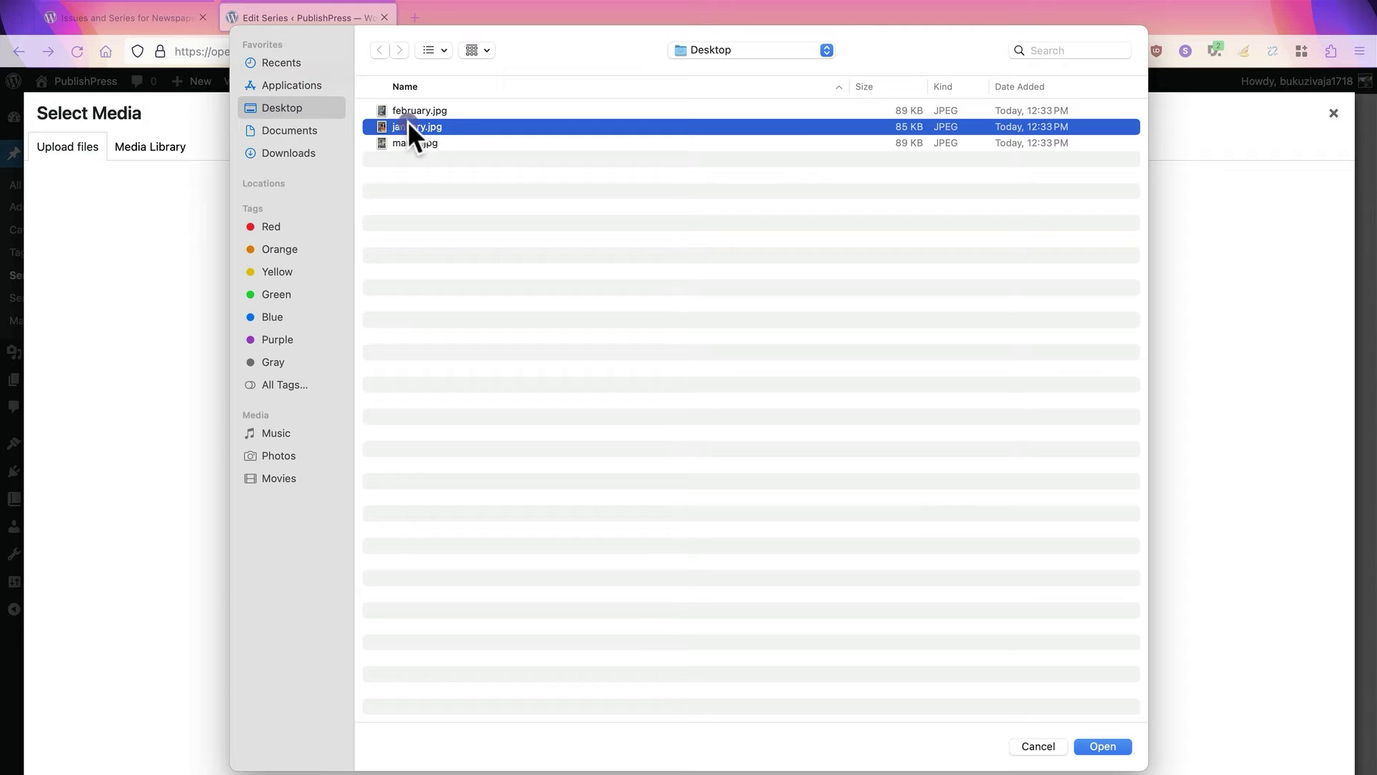
pyautogui.click(1103, 747)
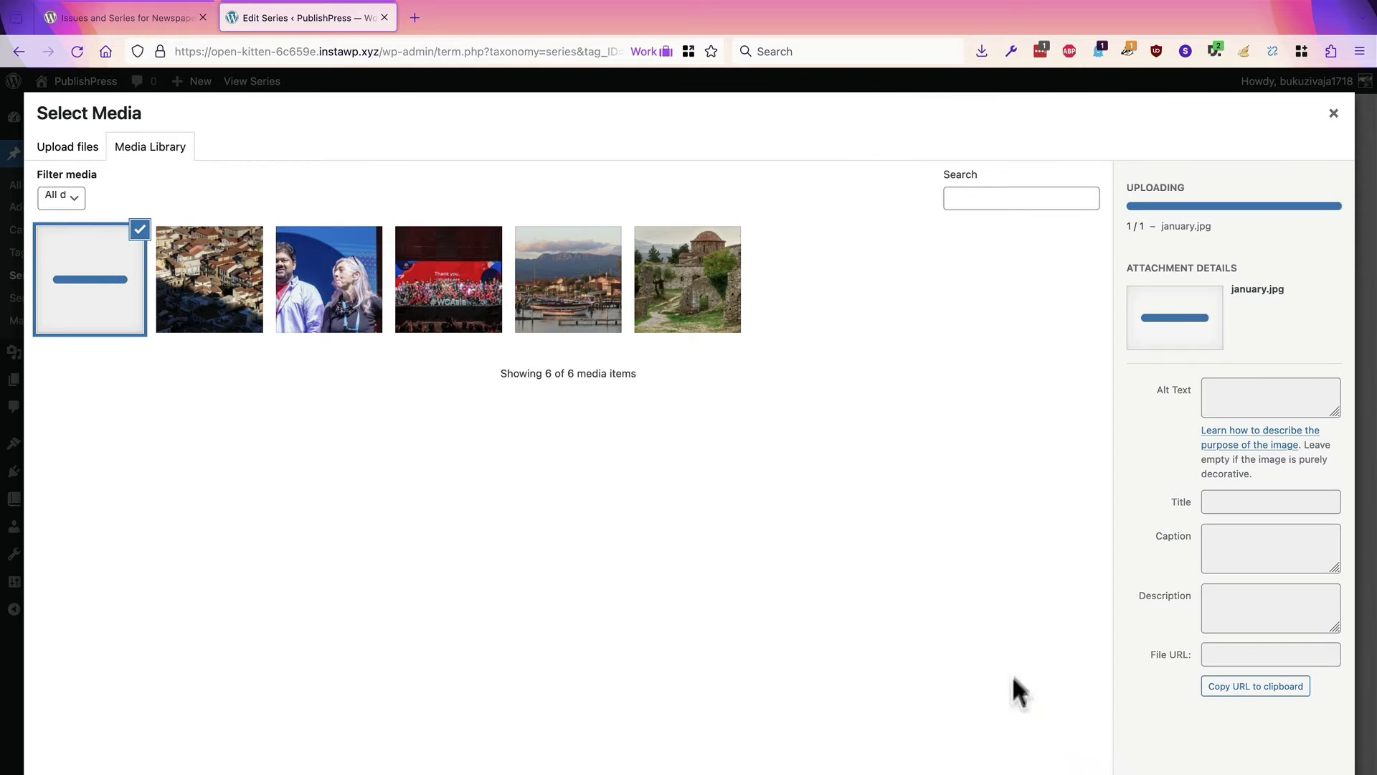
pyautogui.click(1270, 750)
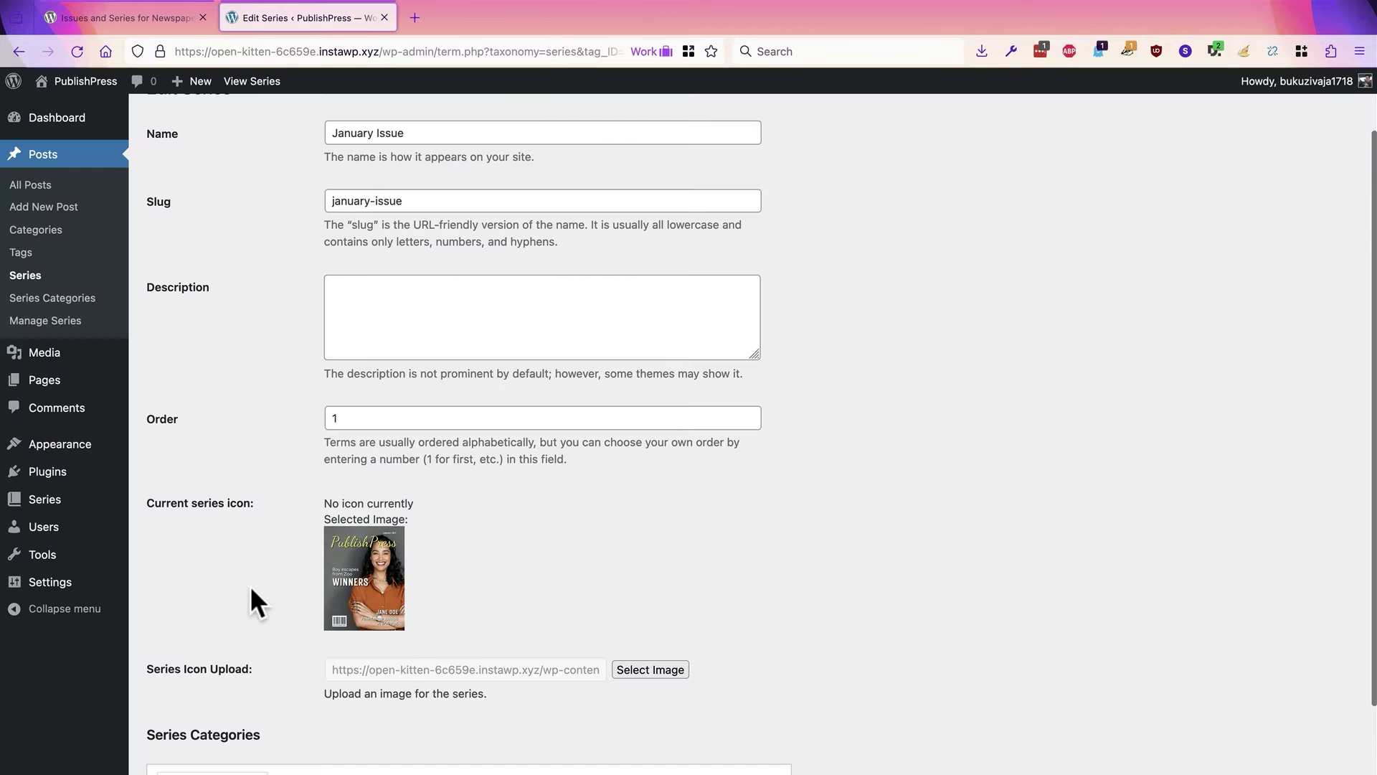
pyautogui.scroll(-4, 256, 599)
pyautogui.click(172, 680)
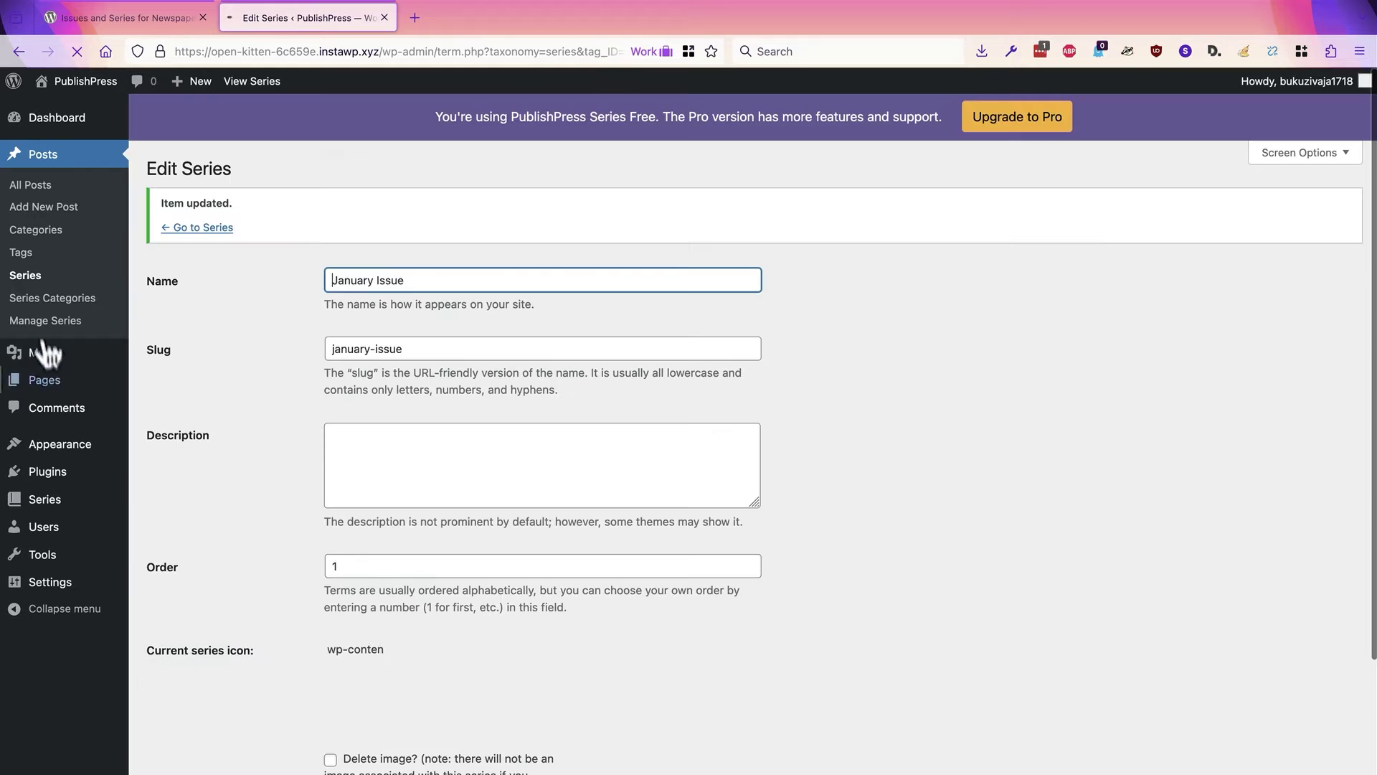
# Upload february.jpg from the Desktop as the series icon of February Issue and save the series.
pyautogui.click(26, 276)
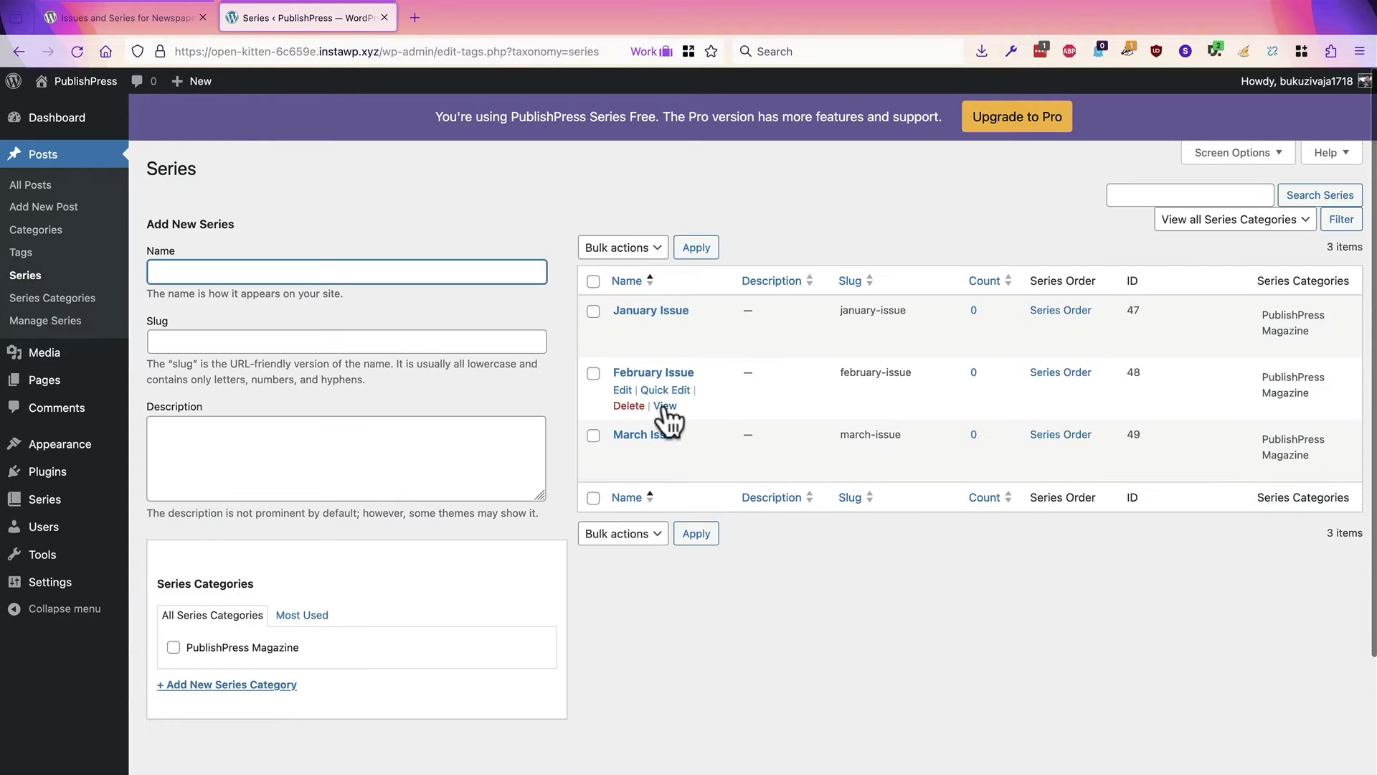
pyautogui.click(624, 392)
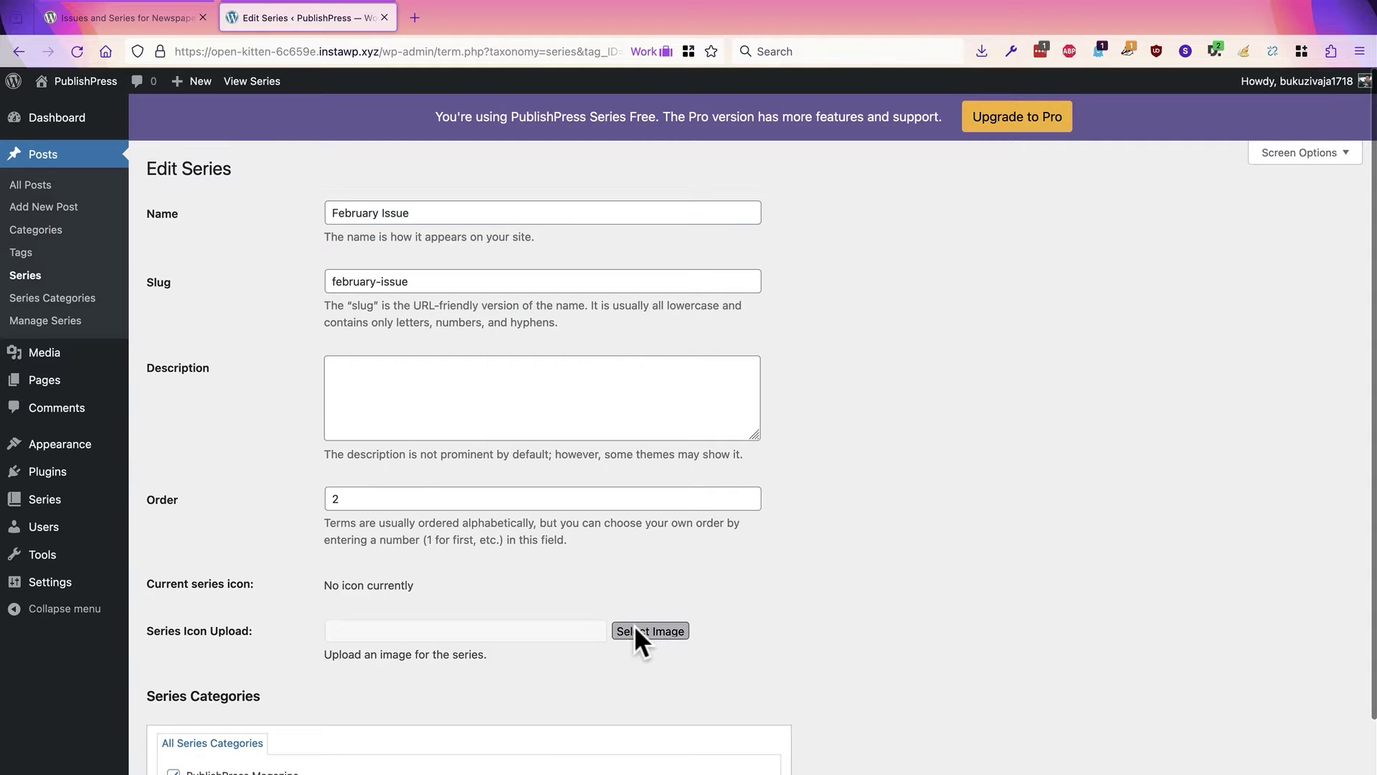
pyautogui.click(636, 630)
pyautogui.click(77, 147)
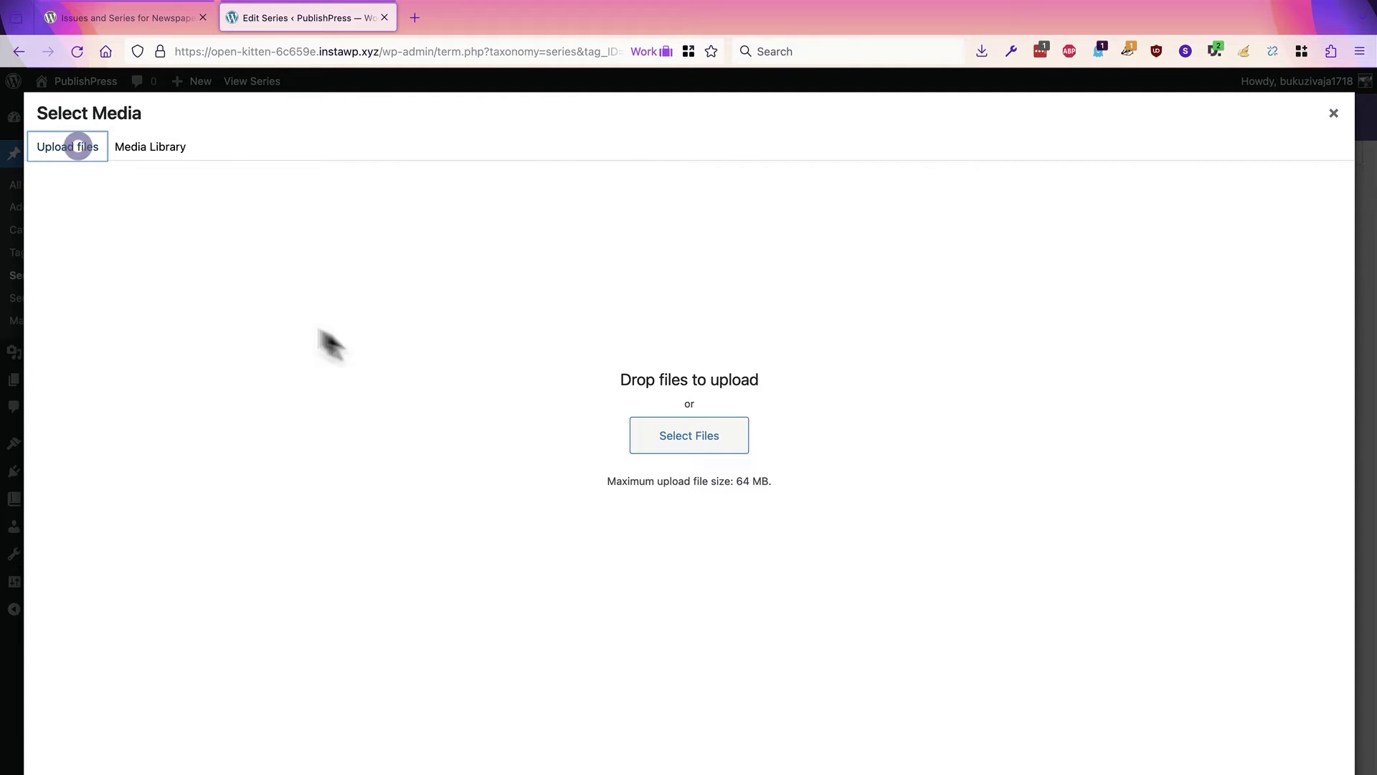
pyautogui.click(633, 435)
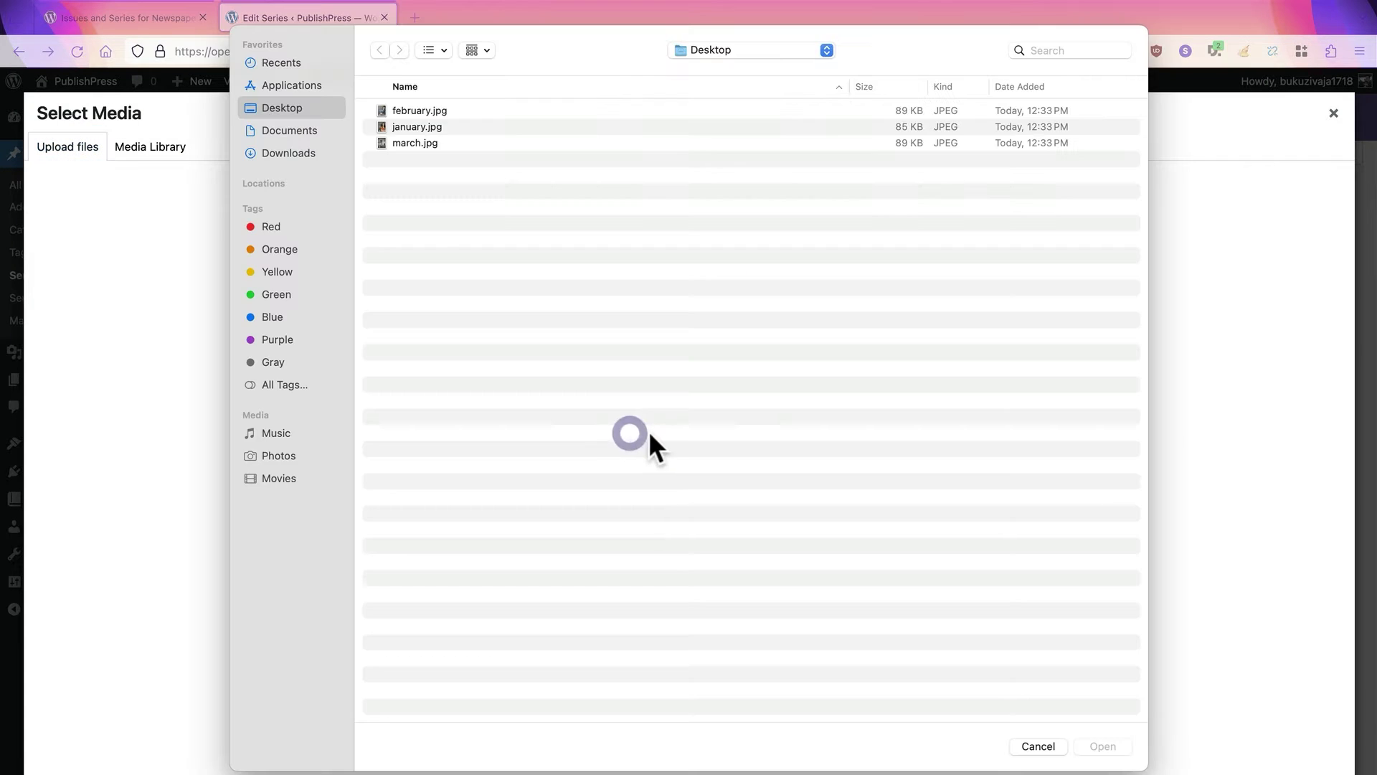
pyautogui.click(408, 111)
pyautogui.click(1105, 747)
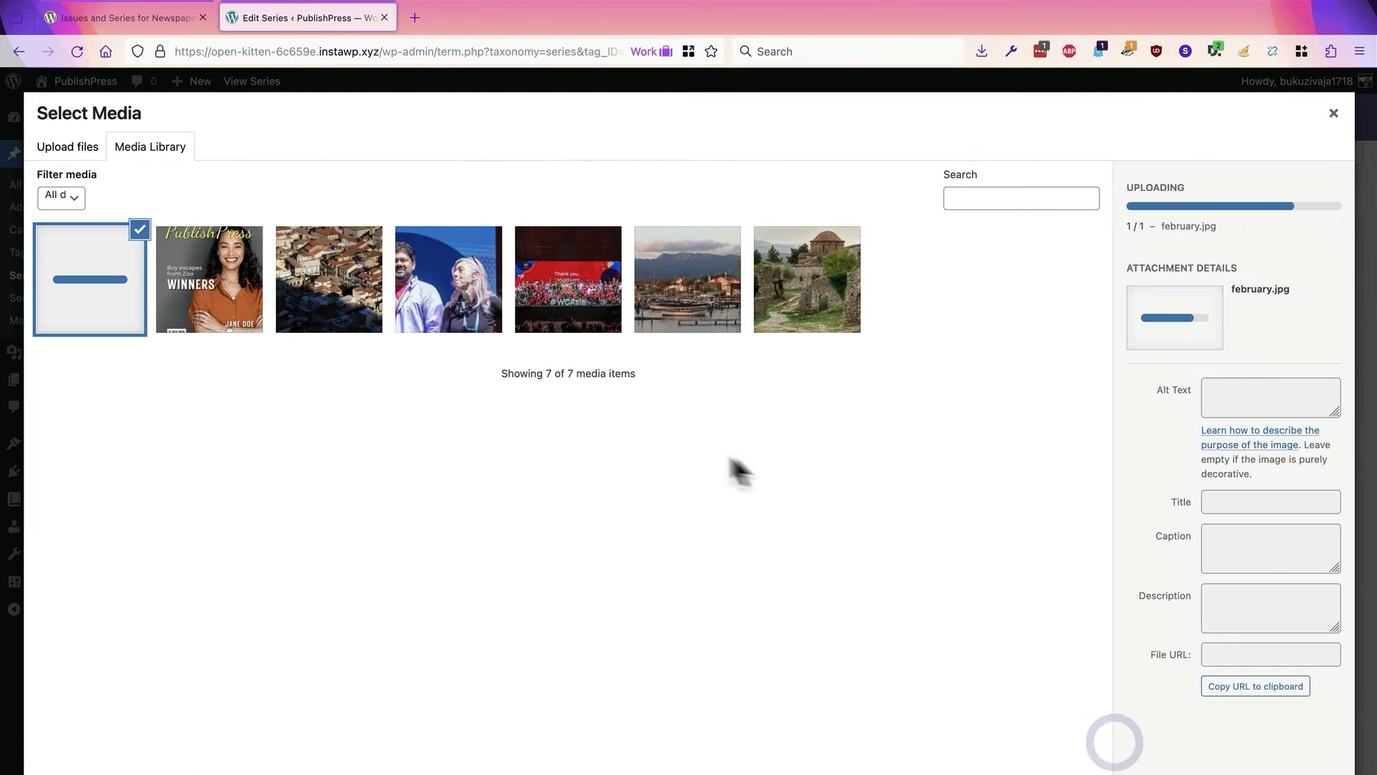
pyautogui.click(1318, 773)
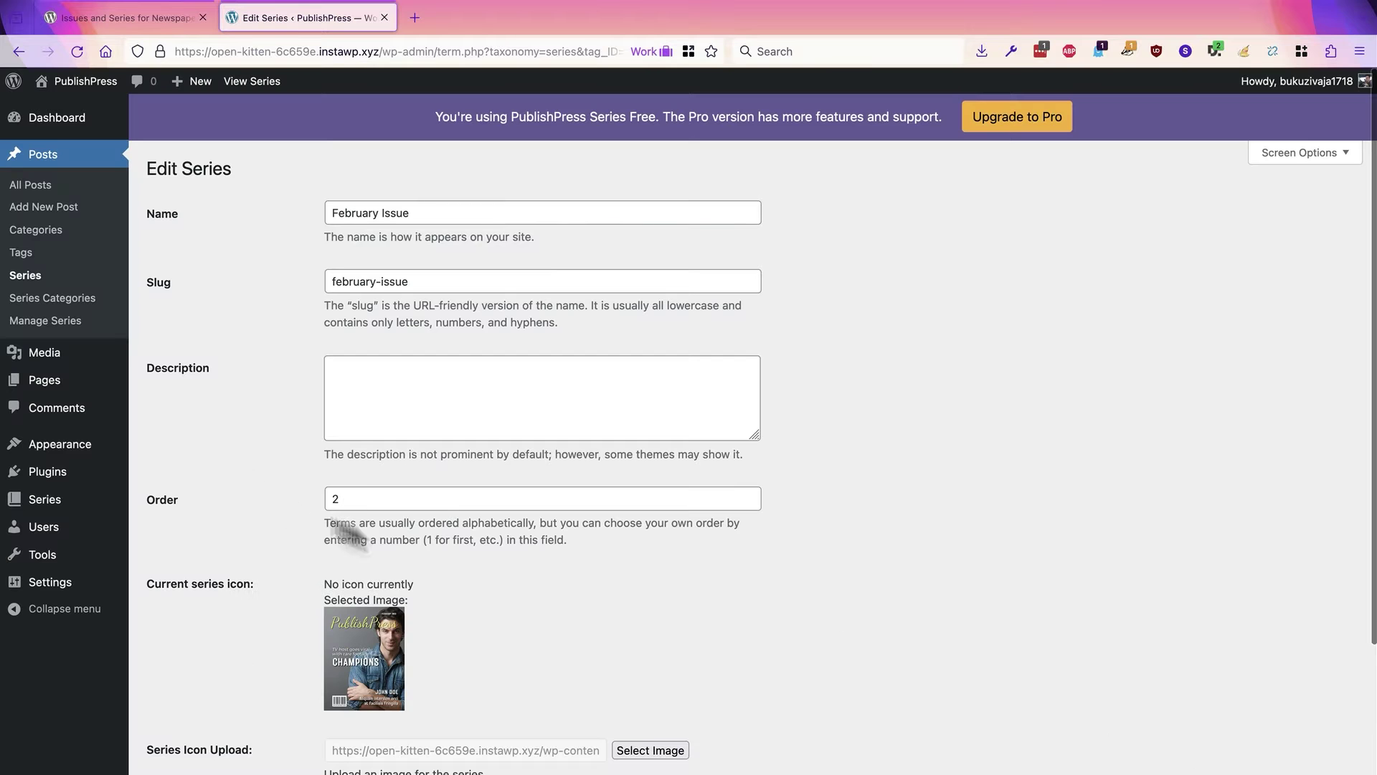
pyautogui.scroll(-4, 346, 530)
pyautogui.click(185, 680)
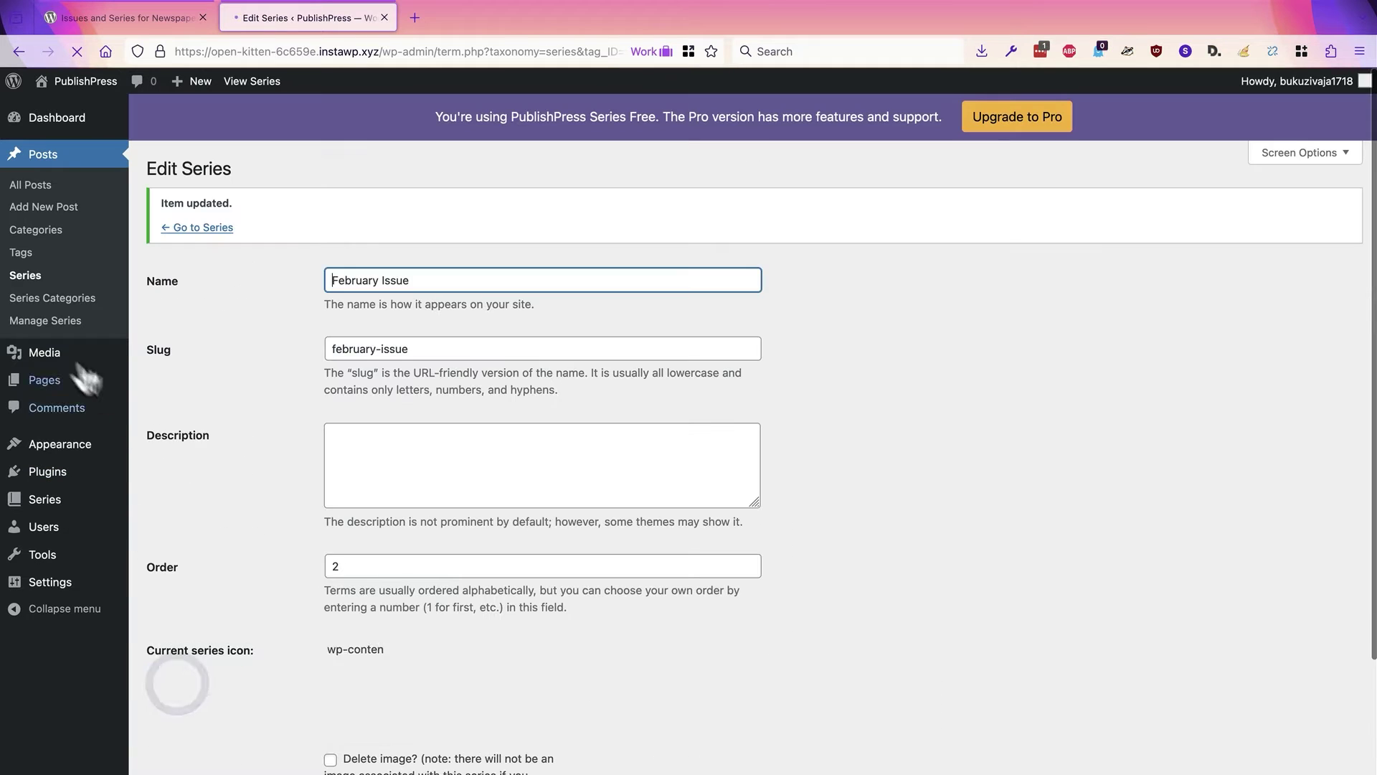
# Upload march.jpg from the Desktop as the series icon of March Issue and save the series.
pyautogui.click(29, 278)
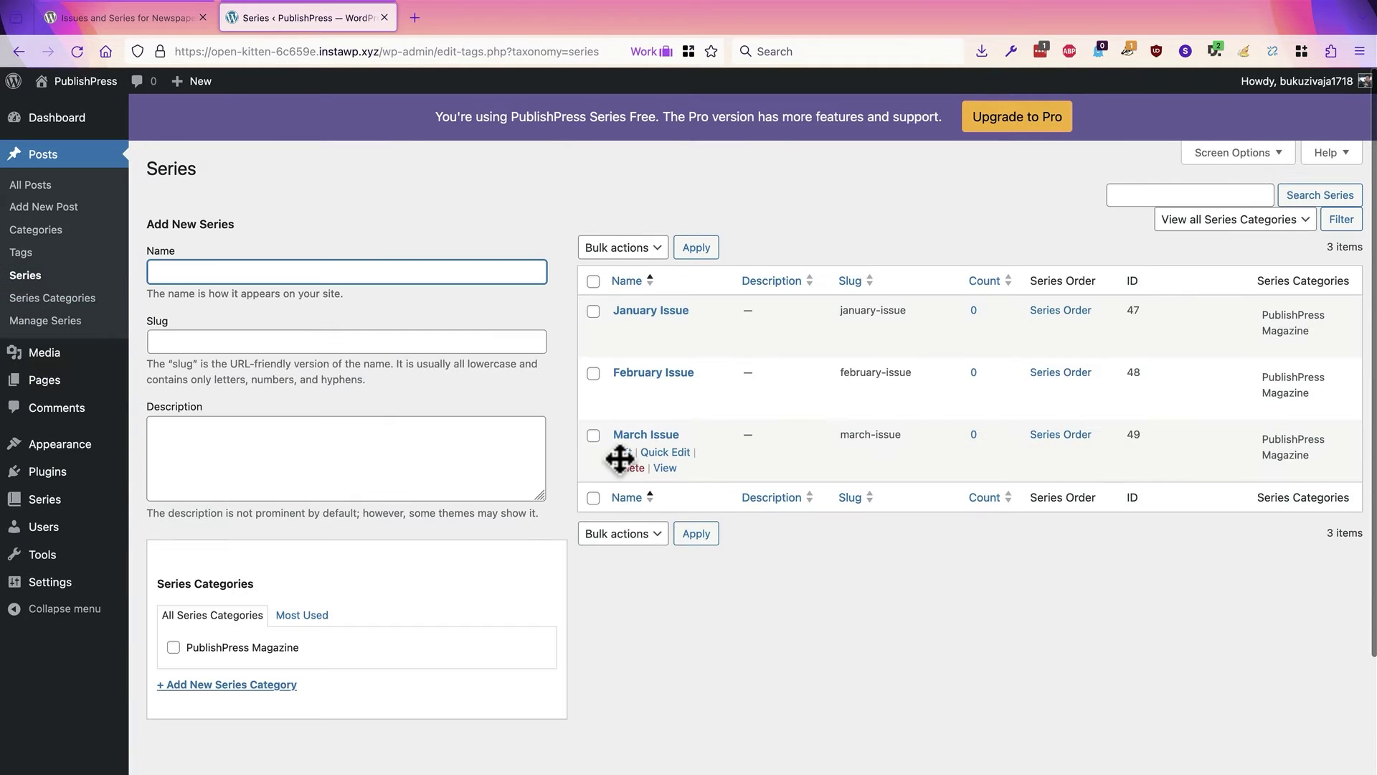
pyautogui.click(622, 455)
pyautogui.scroll(-1, 341, 609)
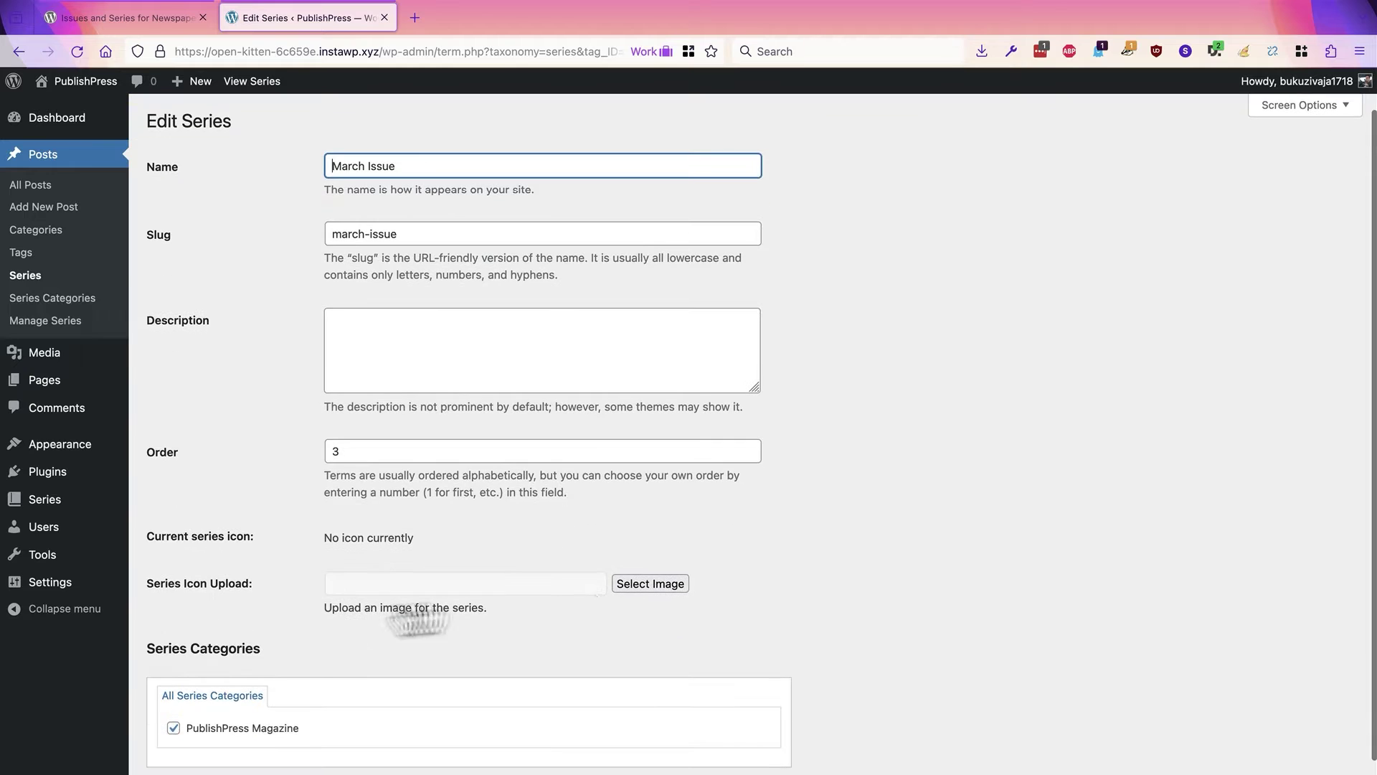
pyautogui.click(648, 584)
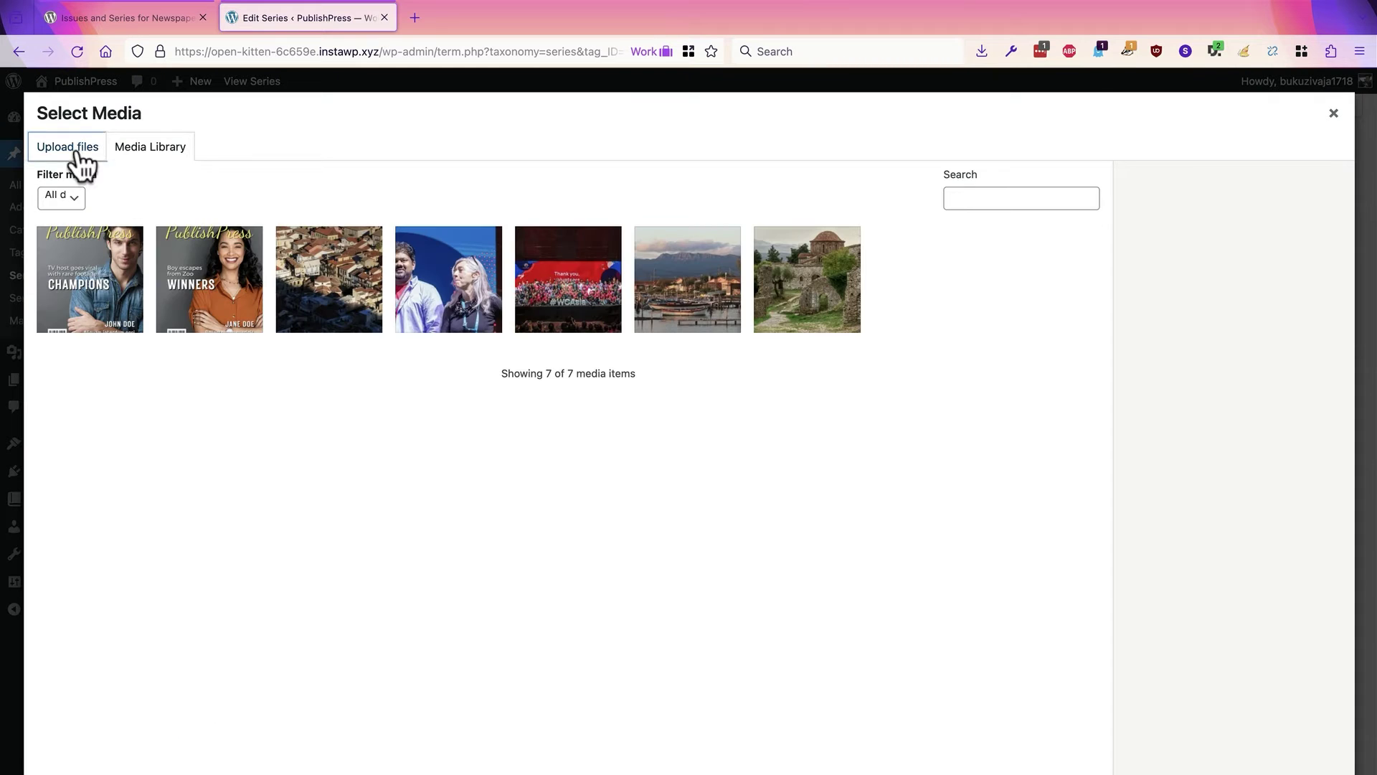
pyautogui.click(79, 152)
pyautogui.click(672, 434)
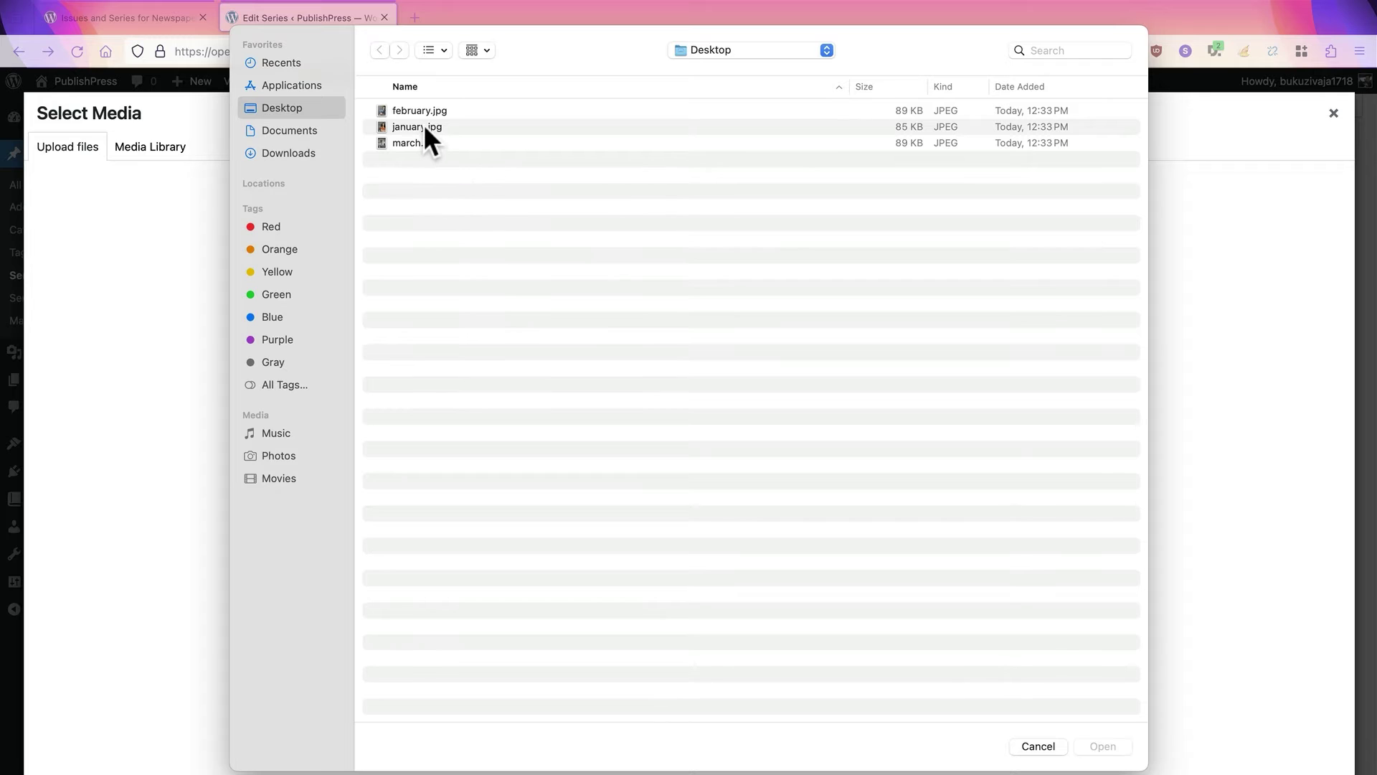
pyautogui.click(420, 142)
pyautogui.click(1097, 748)
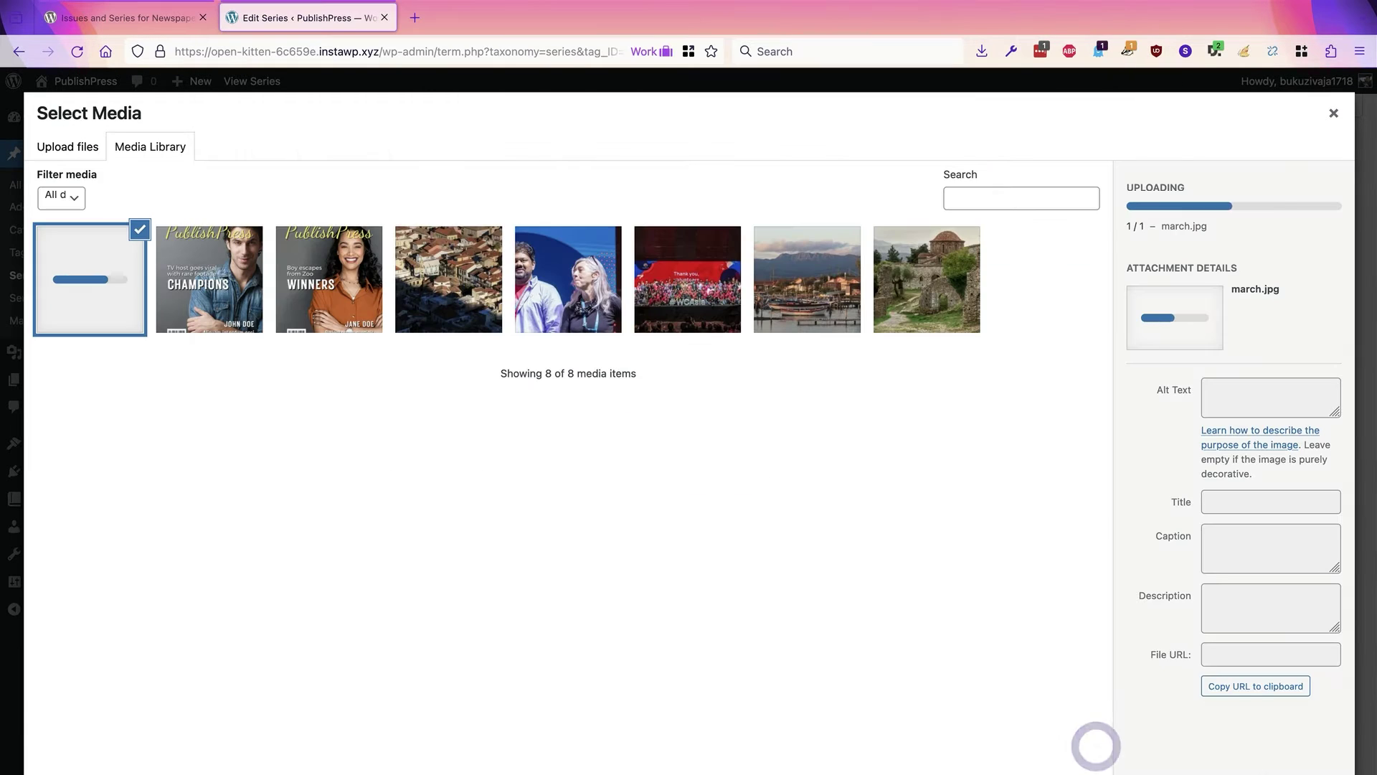
pyautogui.click(1320, 771)
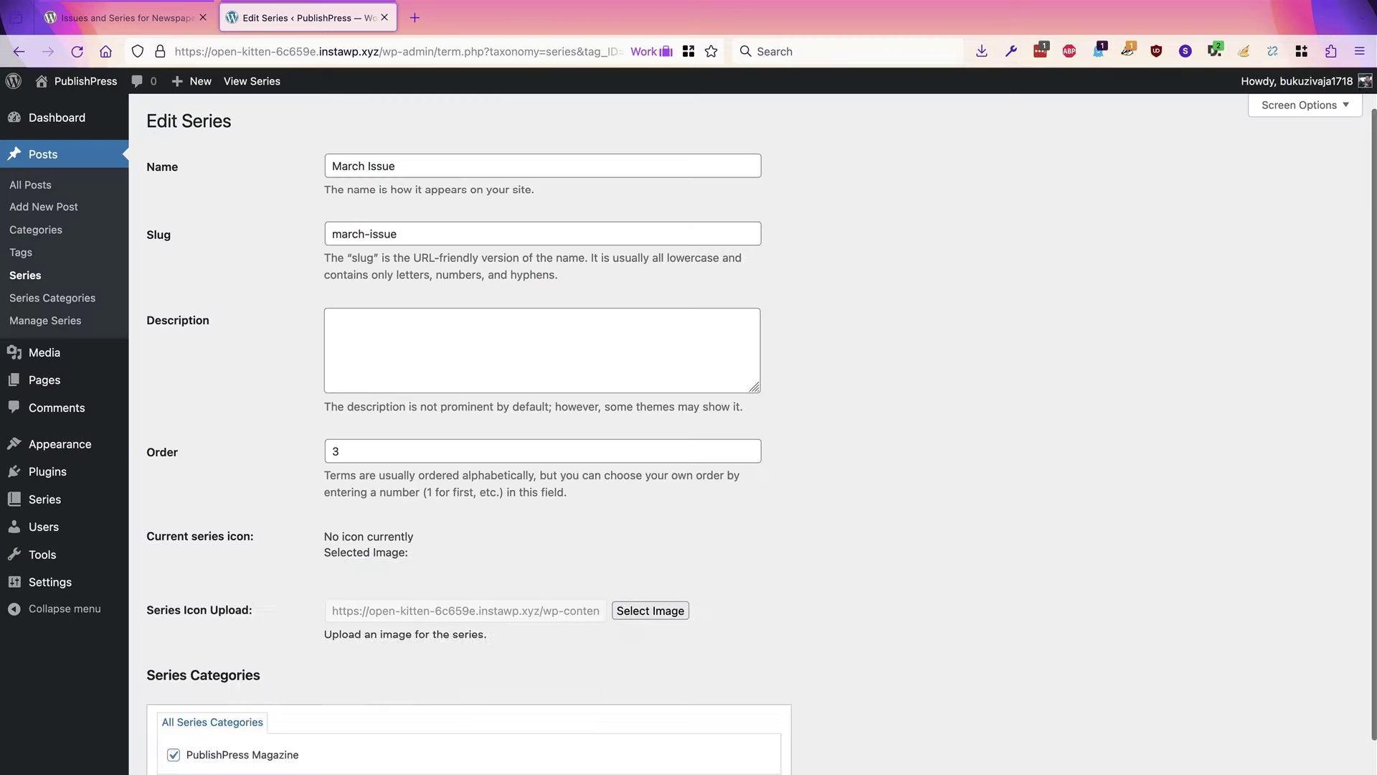
pyautogui.scroll(-4, 153, 685)
pyautogui.click(158, 685)
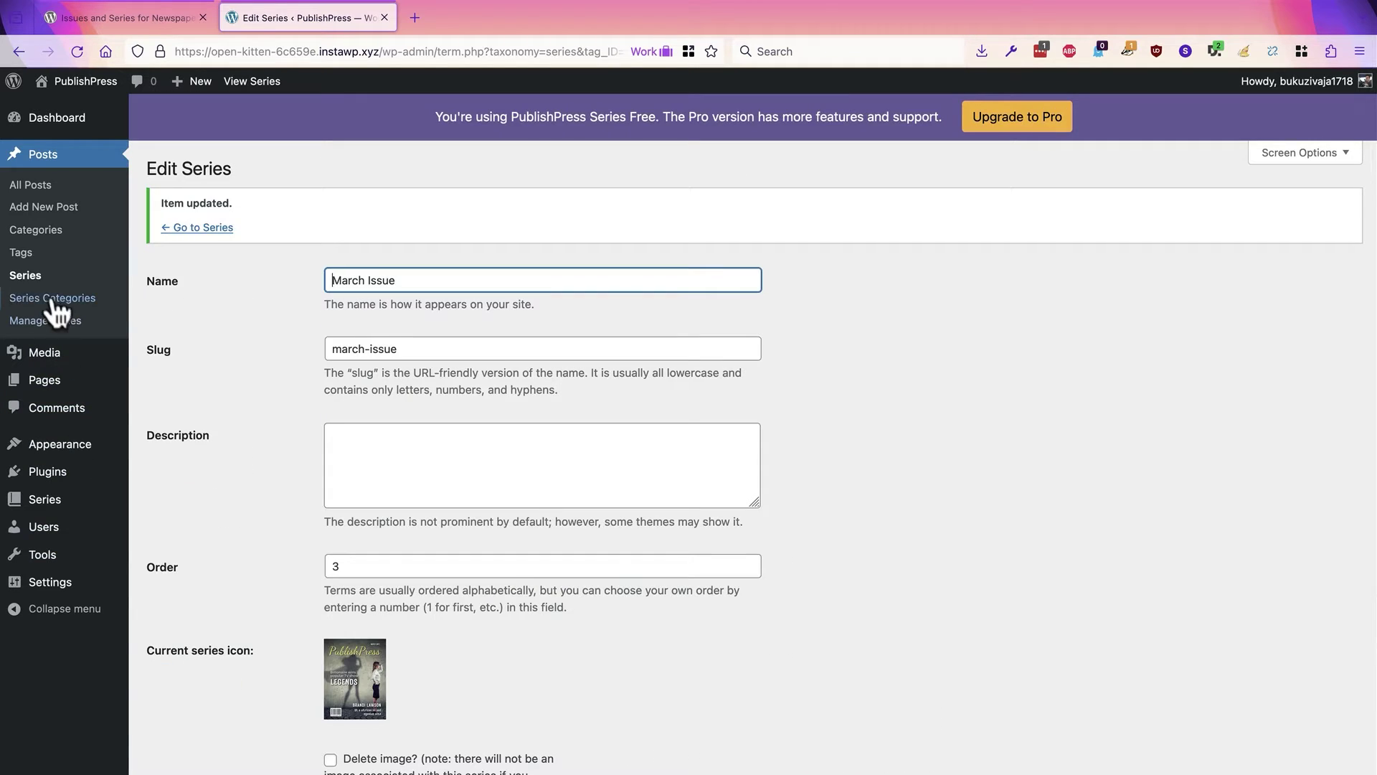
# Start a new post titled "January Introduction" with the body text "Introducing the January issue.".
pyautogui.click(27, 280)
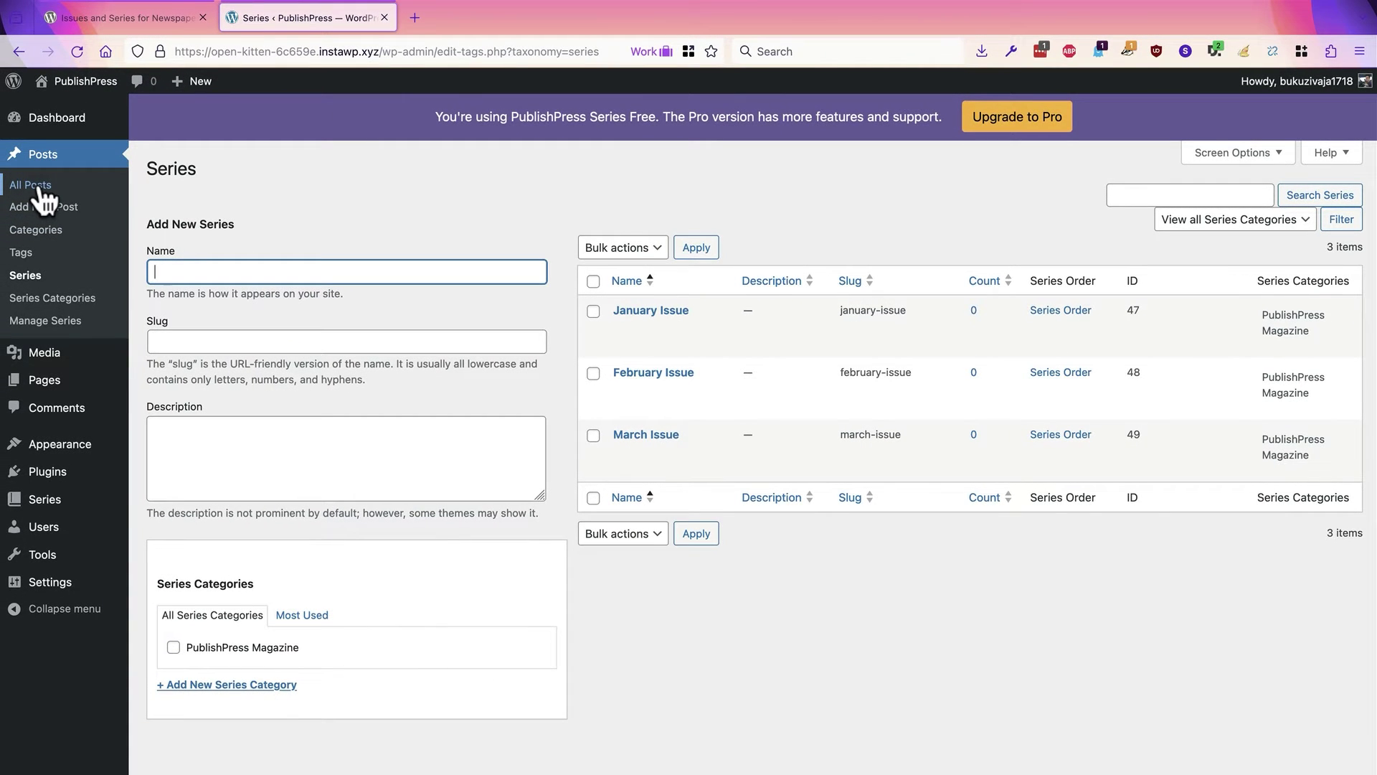
pyautogui.click(40, 188)
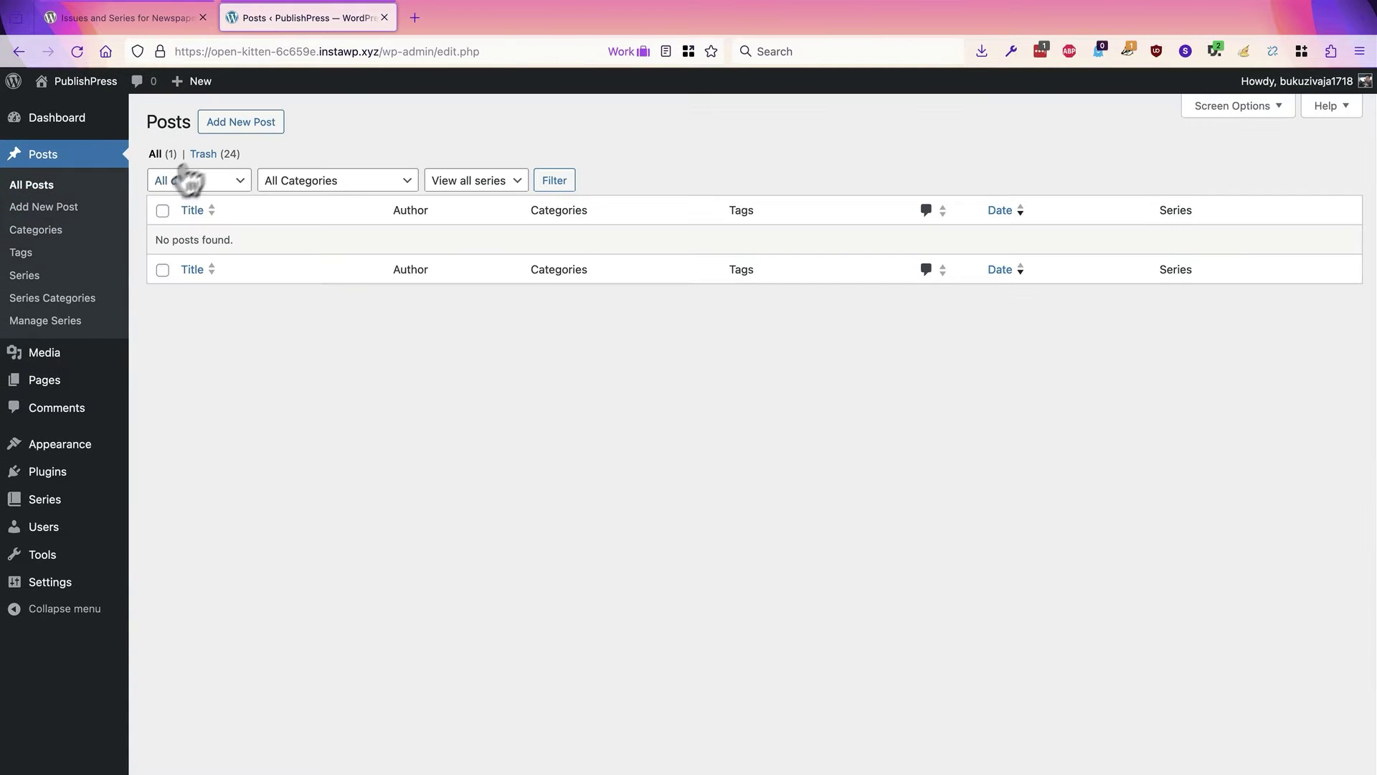
pyautogui.click(232, 120)
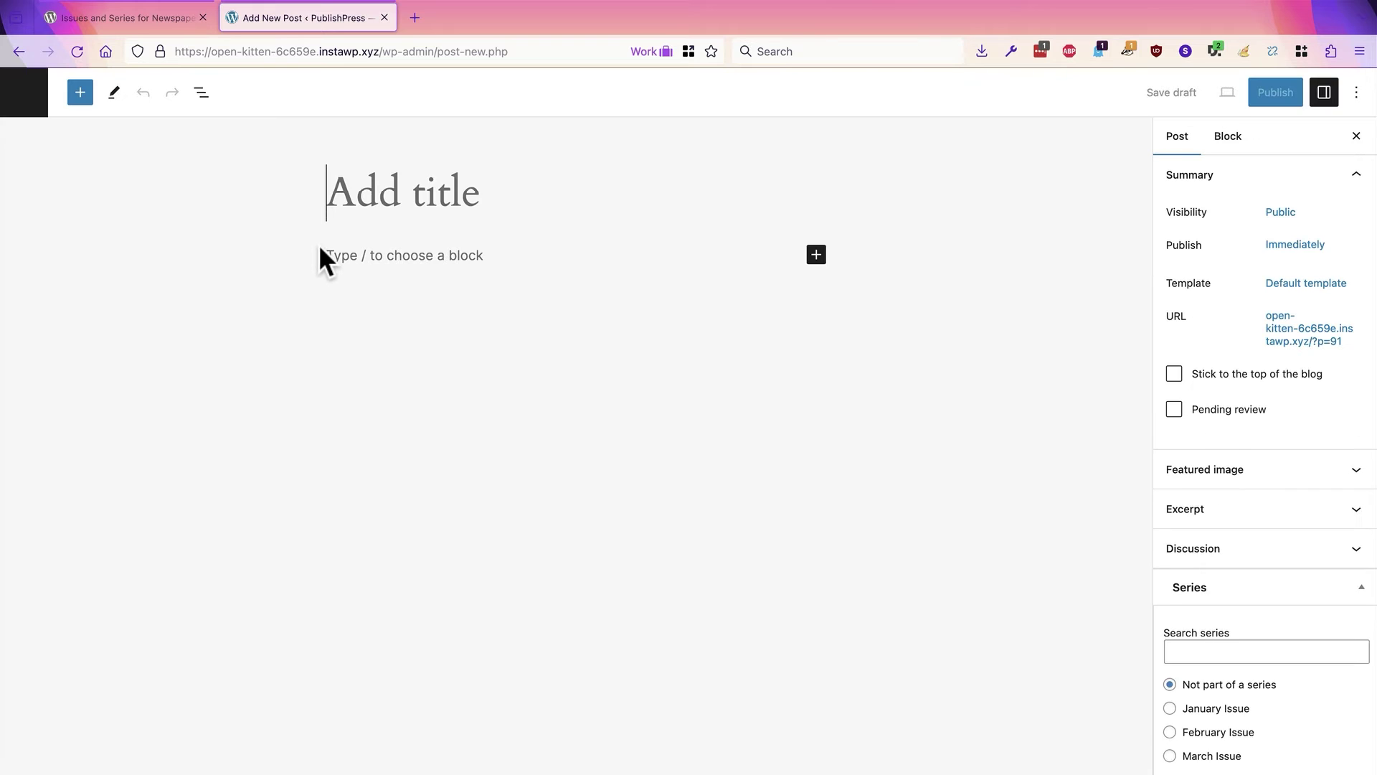
pyautogui.write('January Introd')
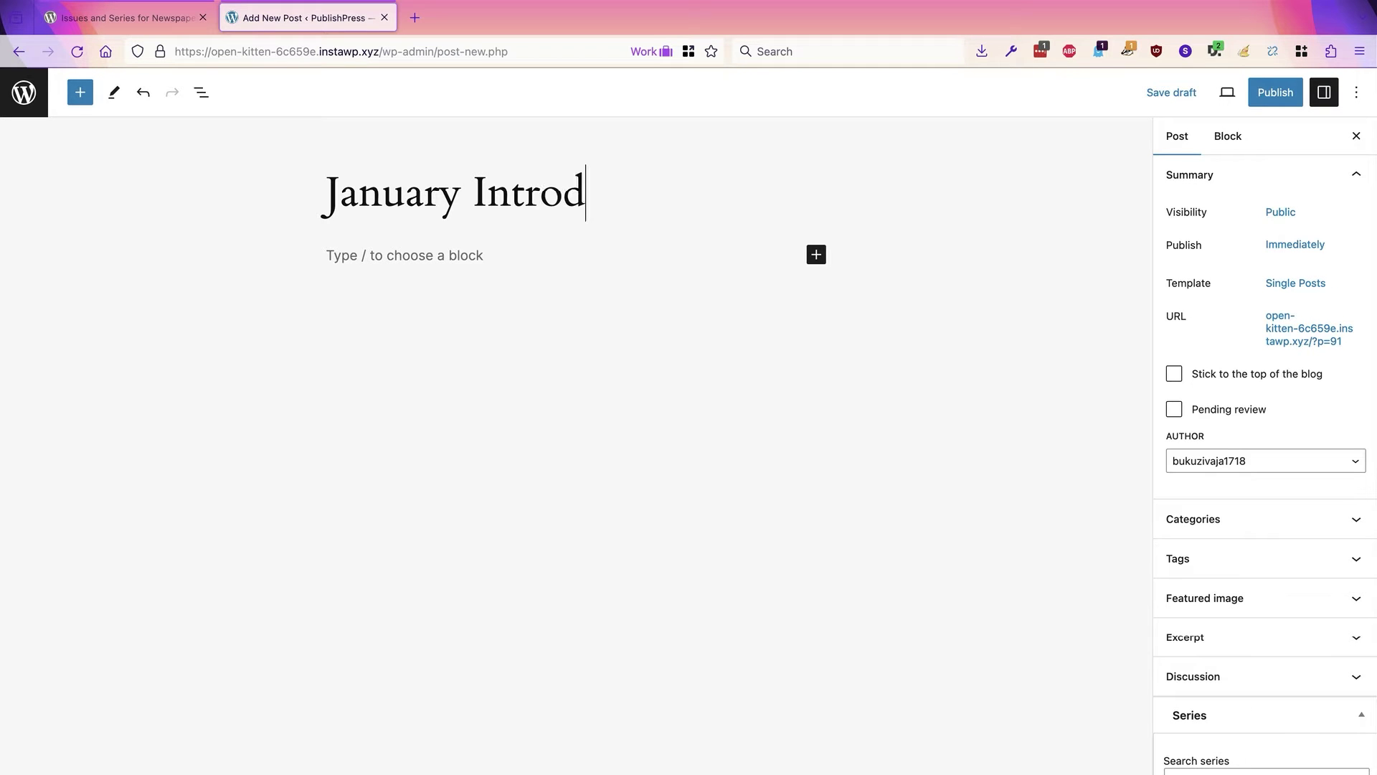
pyautogui.write('uction')
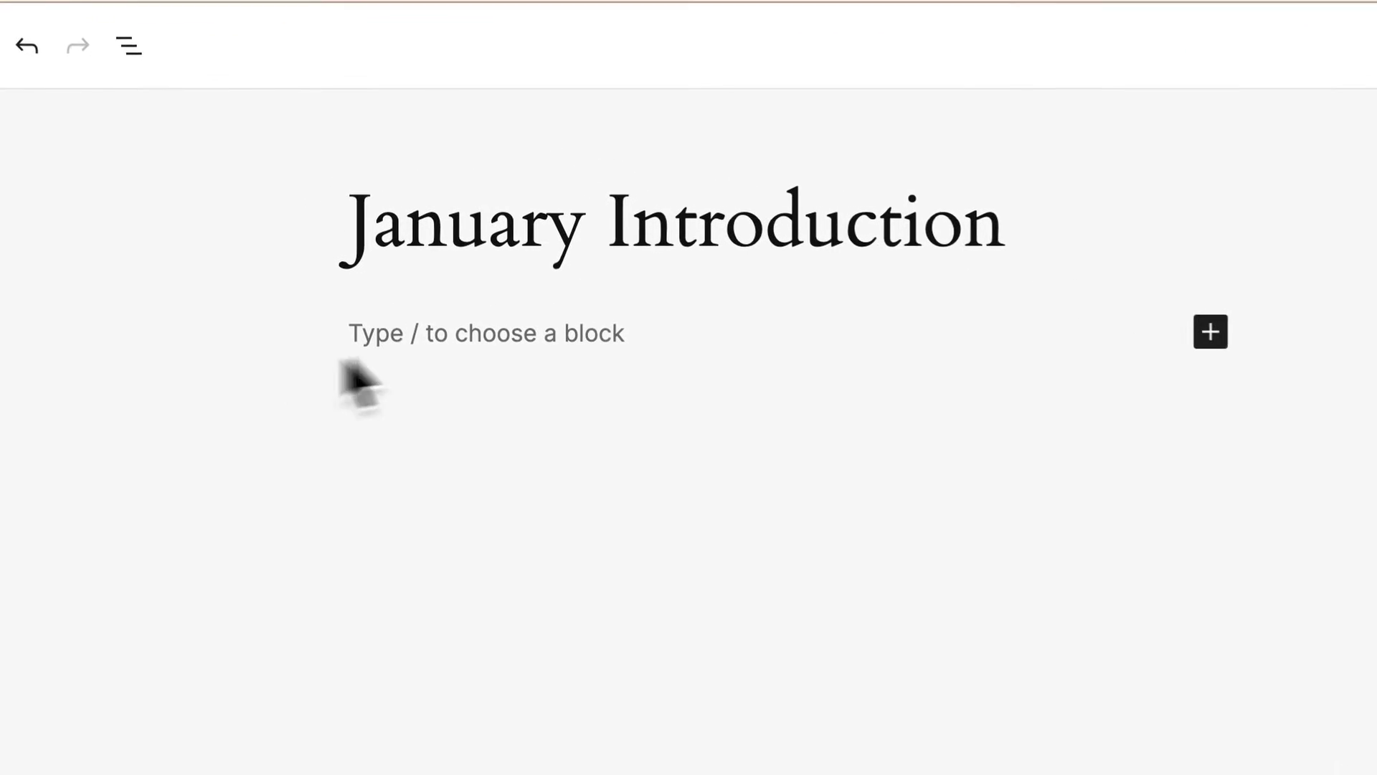
pyautogui.click(364, 256)
pyautogui.write('Introducing the')
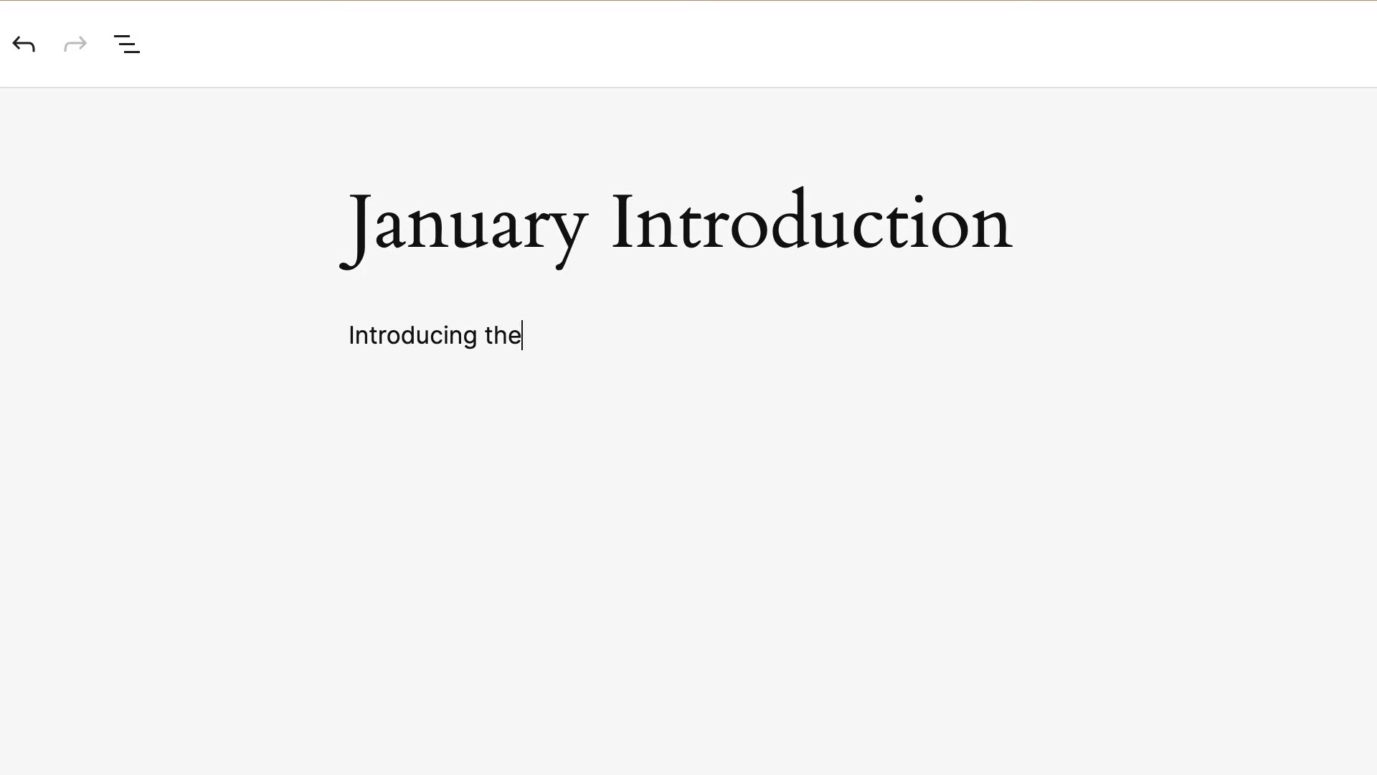
pyautogui.write(' January issue,')
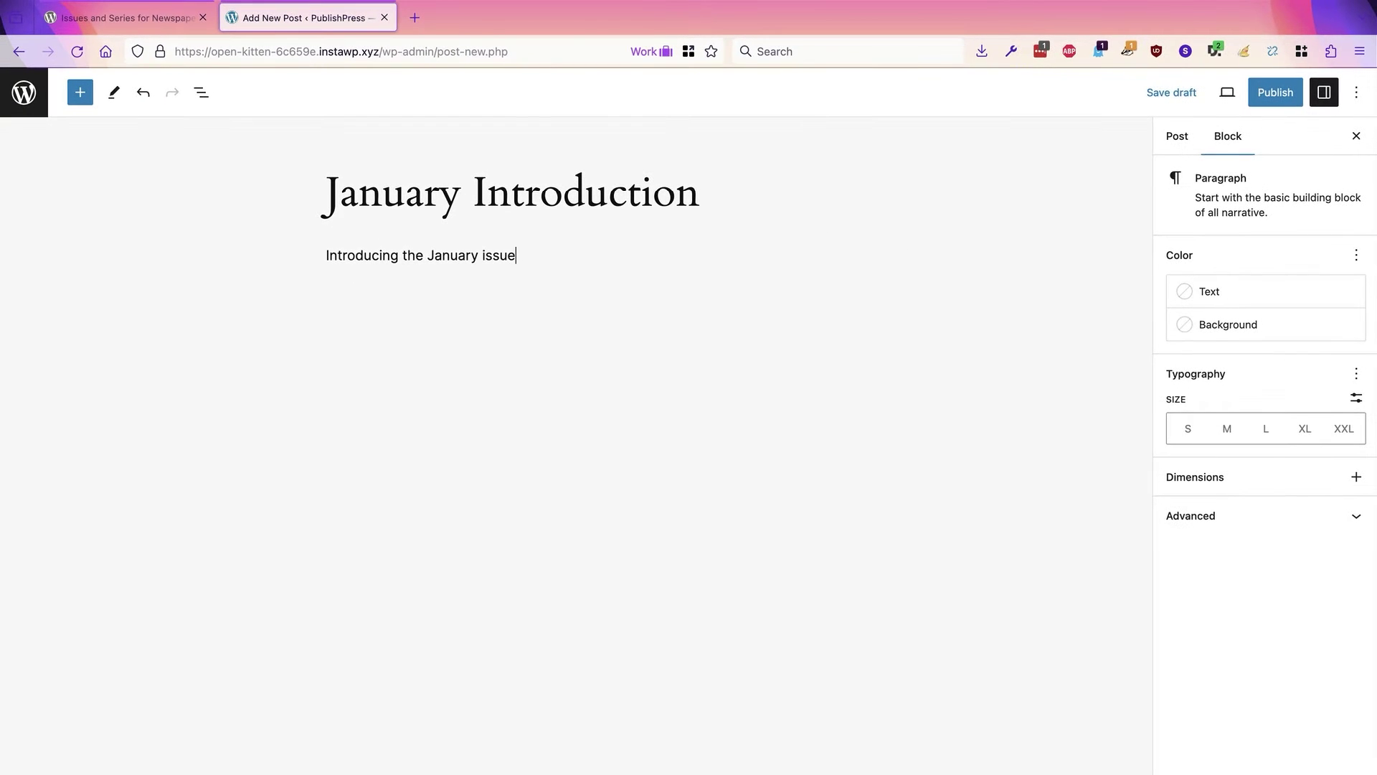
# Assign the January Introduction post to the January Issue series and publish it.
pyautogui.click(1184, 147)
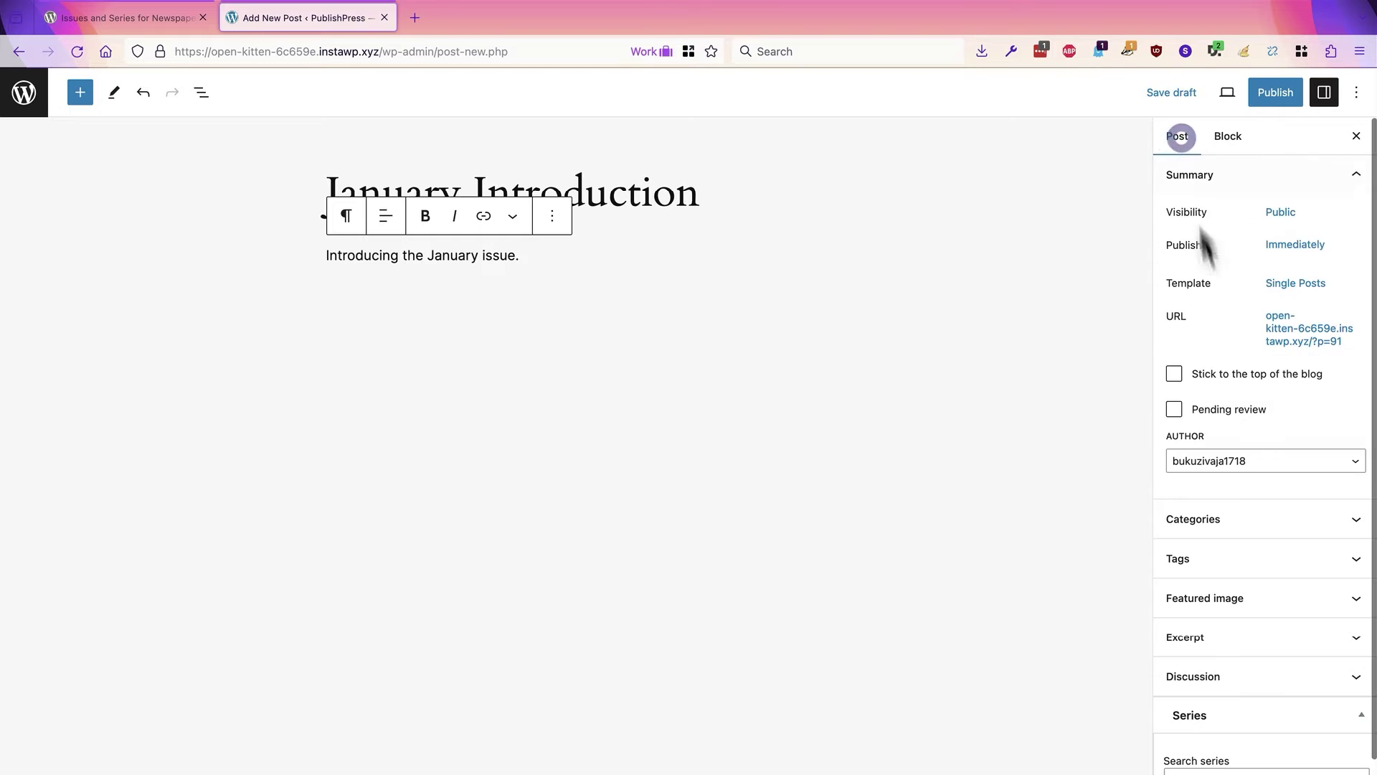
pyautogui.scroll(-1, 1238, 380)
pyautogui.scroll(-2, 1239, 387)
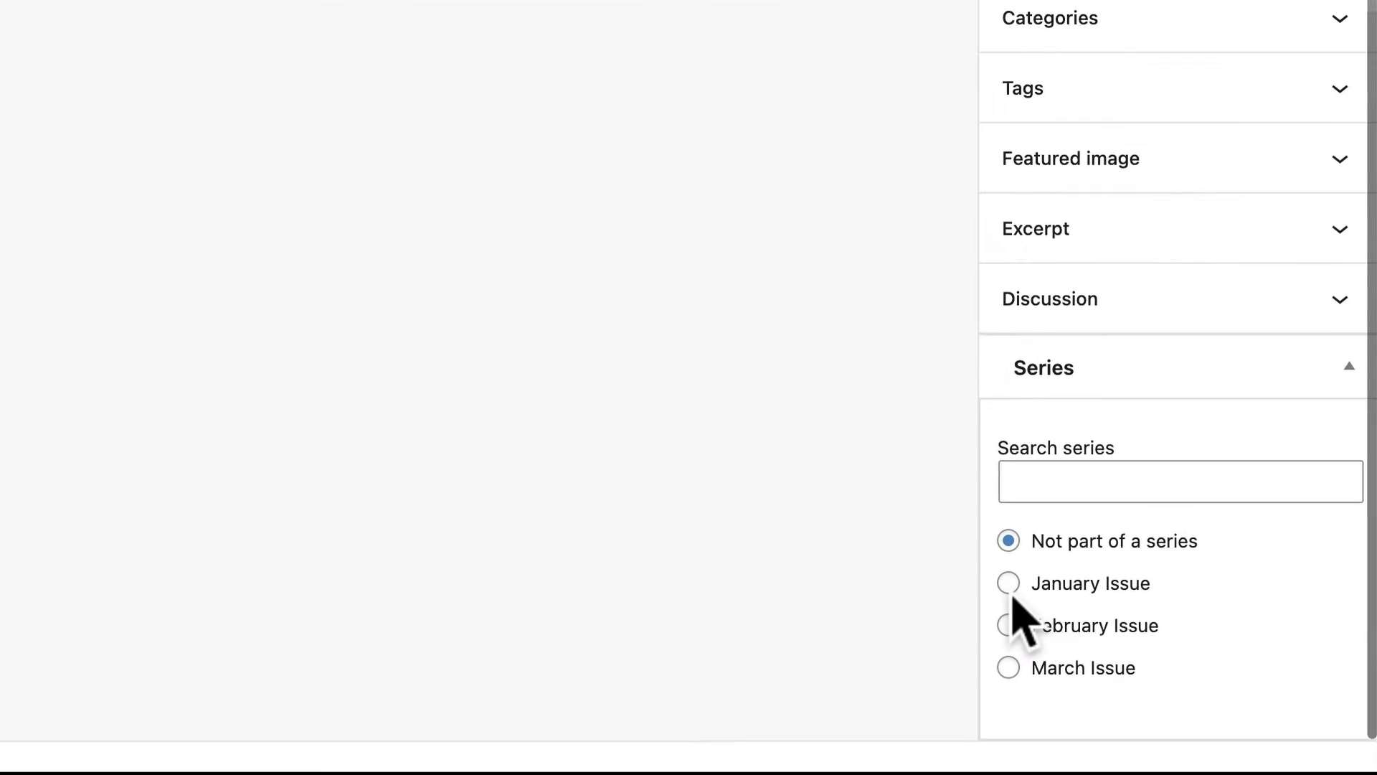
pyautogui.click(1008, 583)
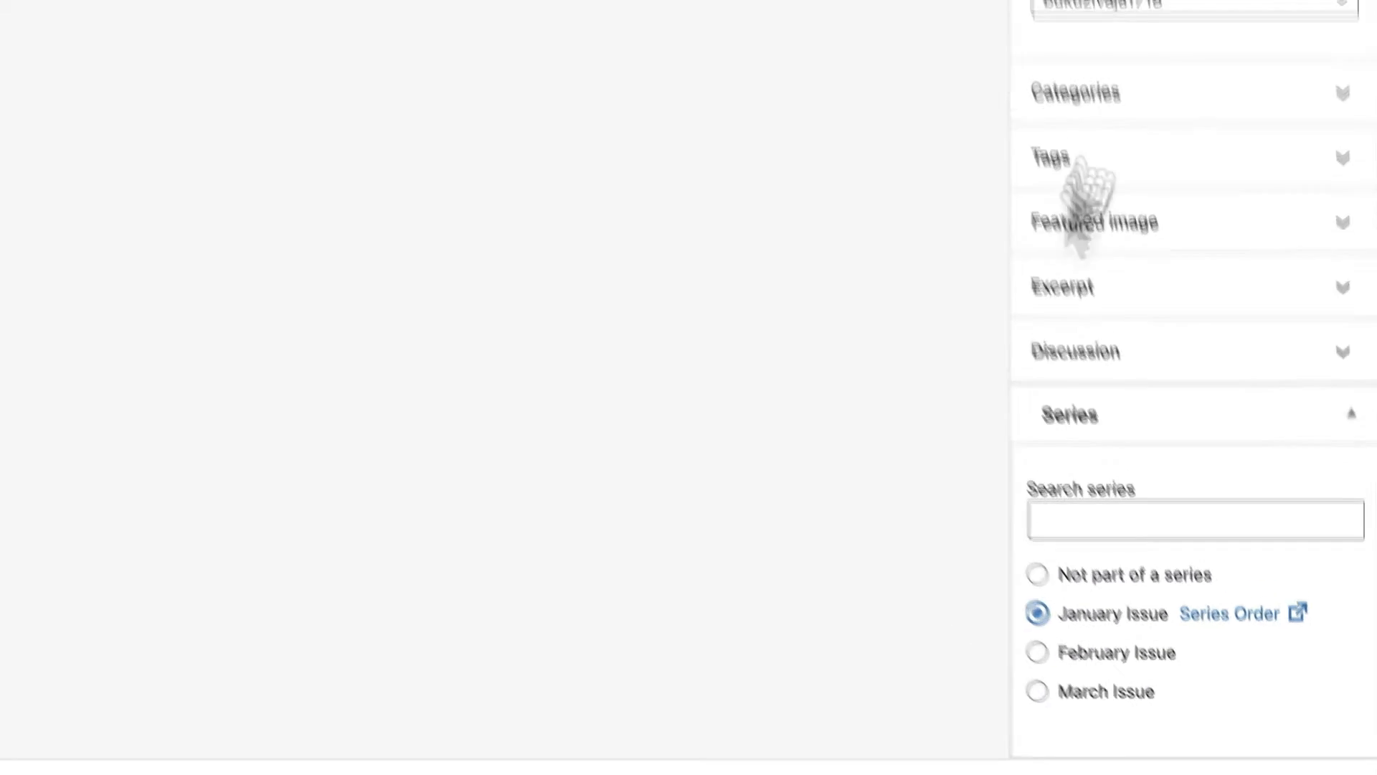
pyautogui.click(1275, 85)
pyautogui.click(1225, 81)
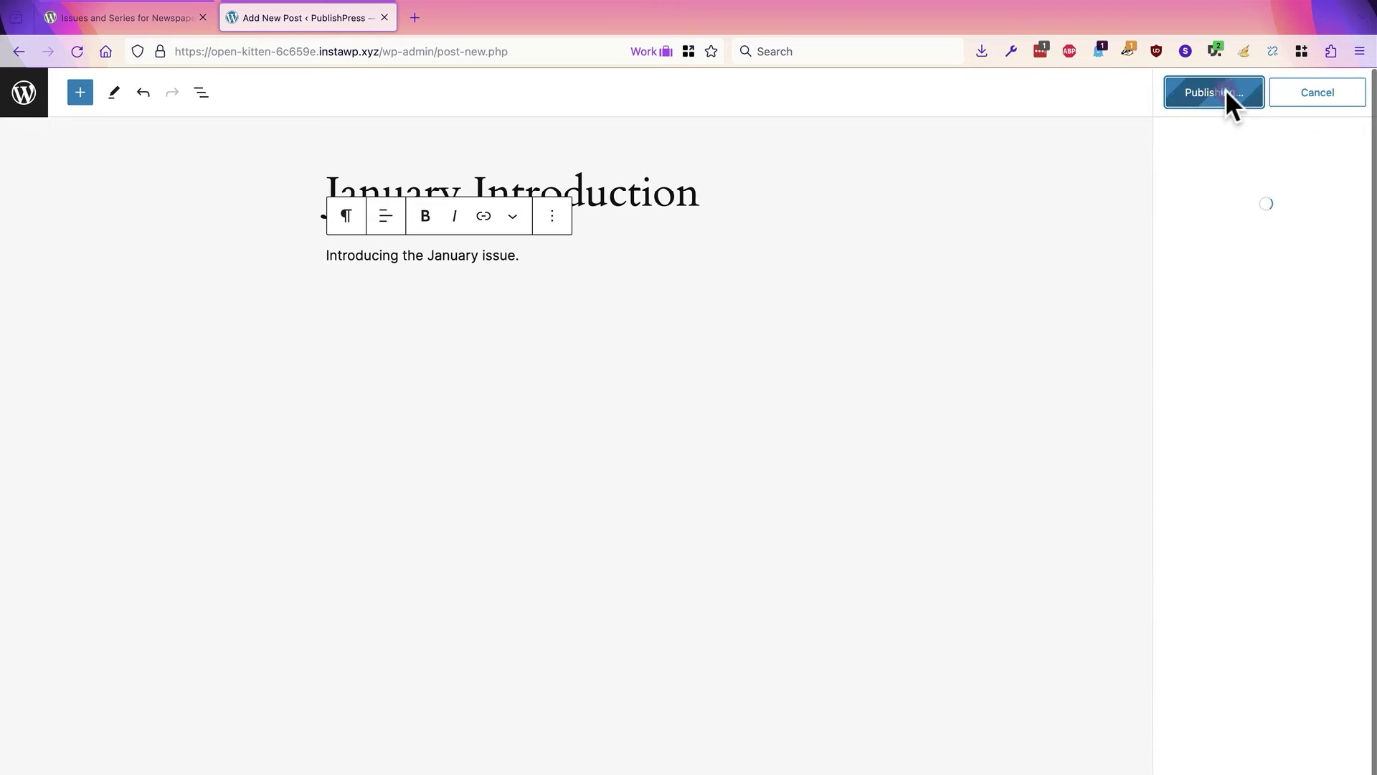
# Return to the posts list and start a new post titled "January Main Article".
pyautogui.click(24, 93)
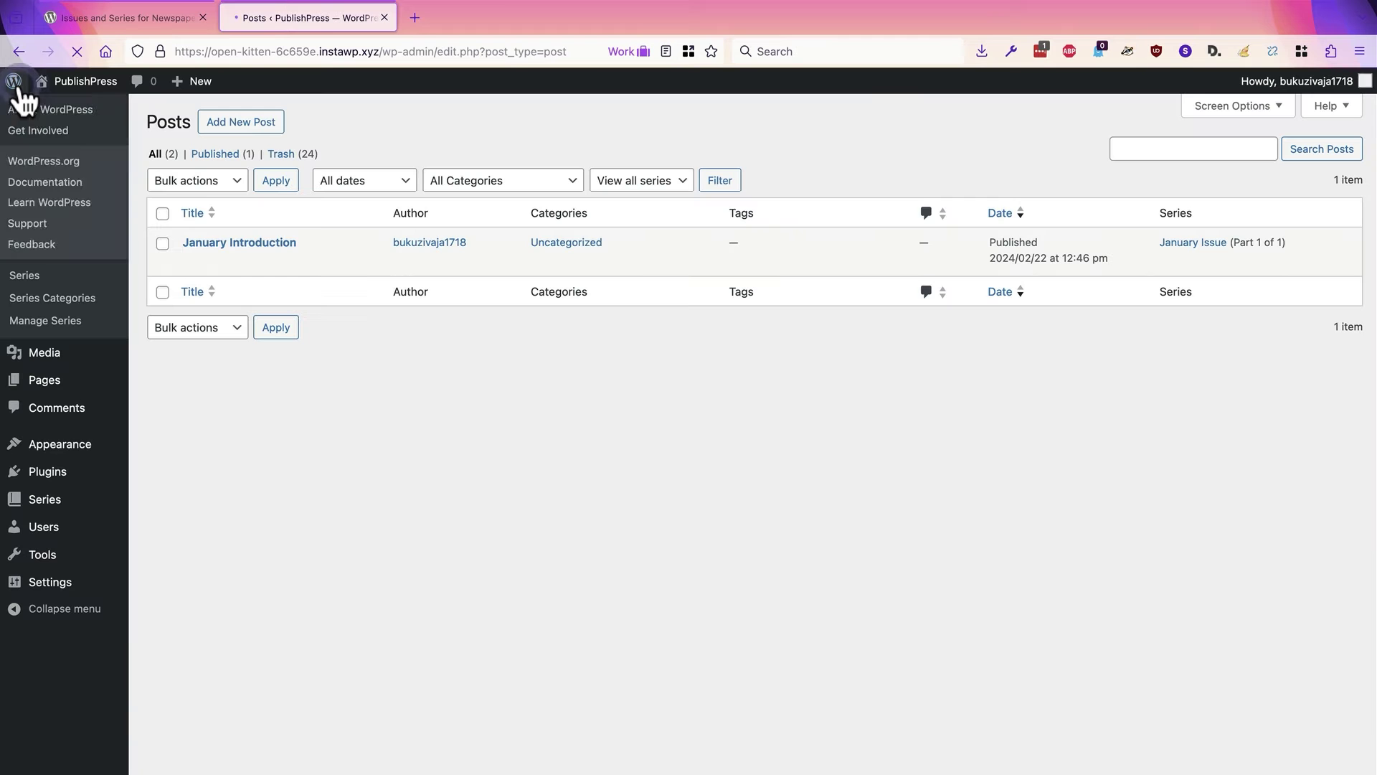
pyautogui.click(252, 127)
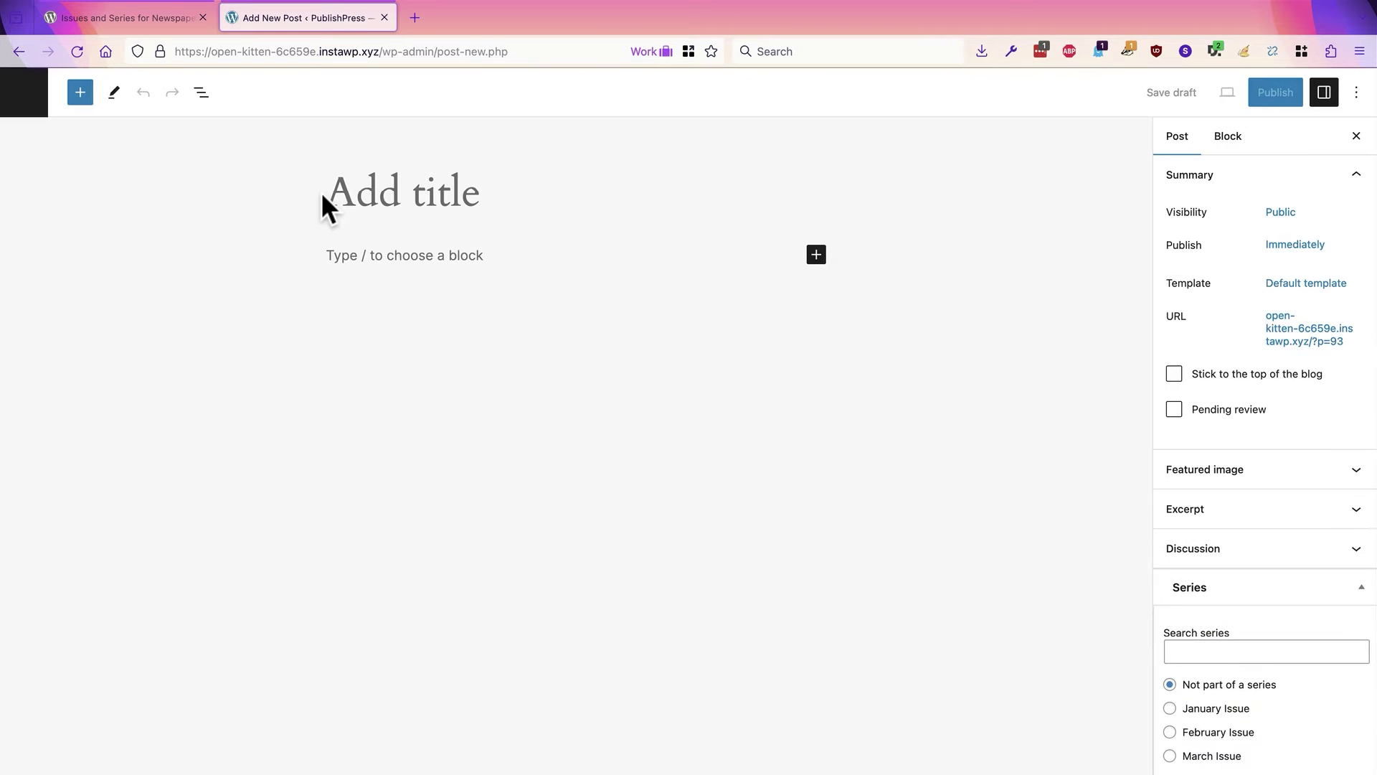
pyautogui.click(320, 191)
pyautogui.write('January Main Article')
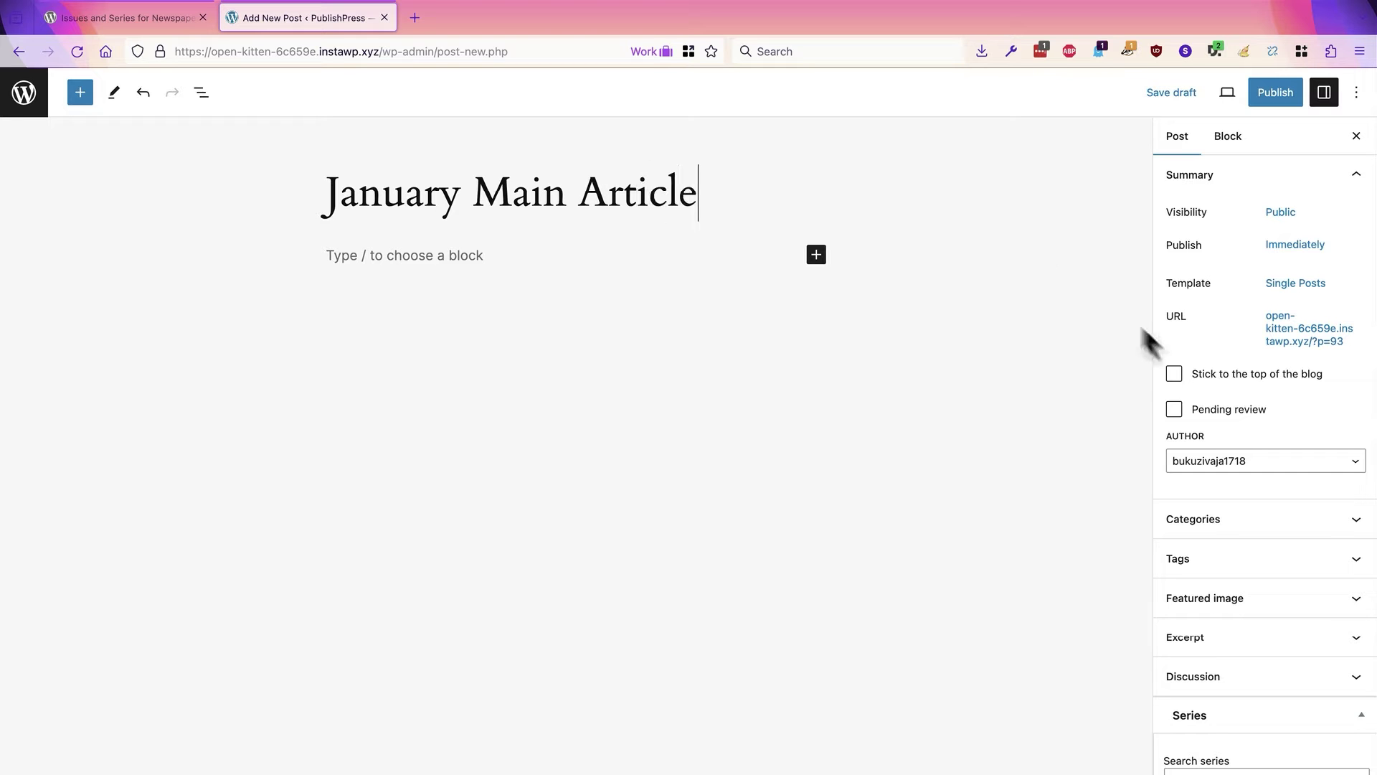
# Assign the January Main Article post to the January Issue series and publish it.
pyautogui.scroll(-3, 1231, 527)
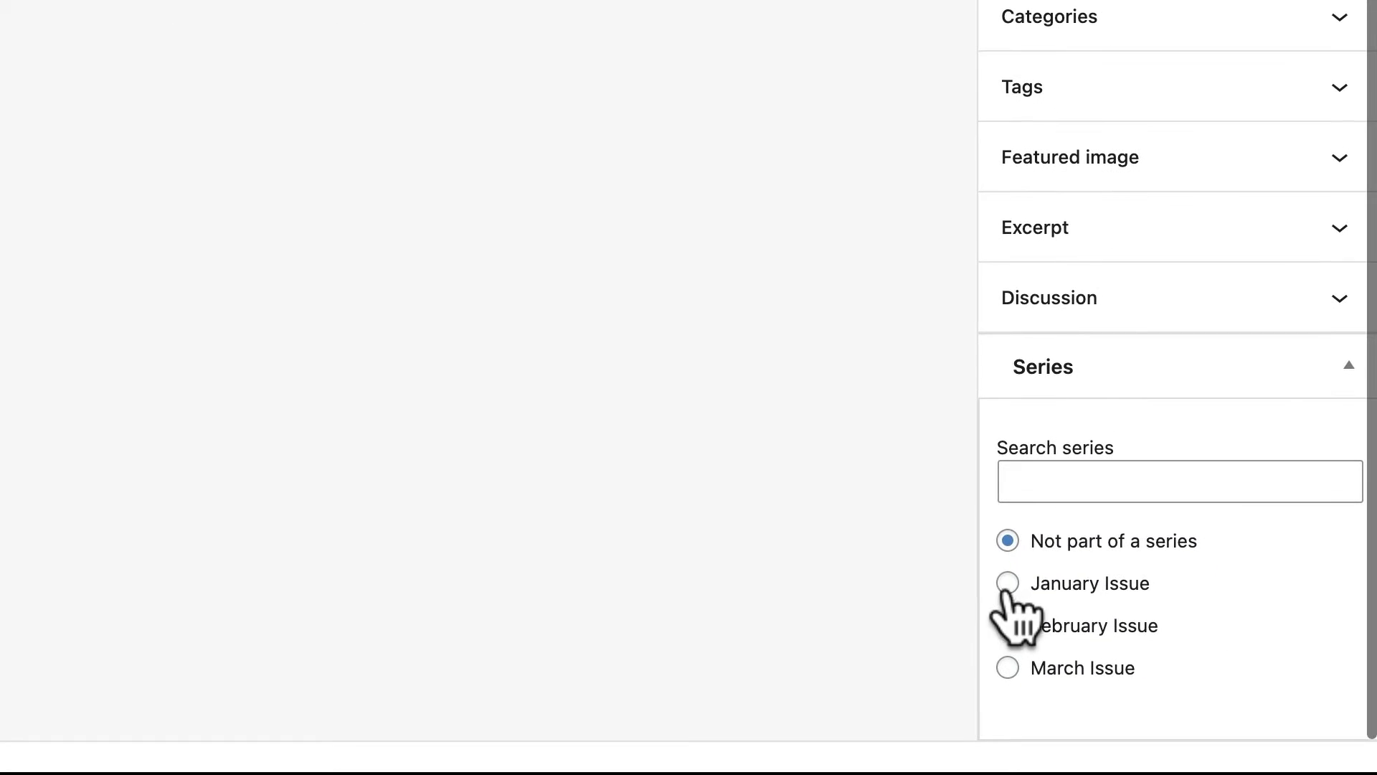
pyautogui.click(1010, 584)
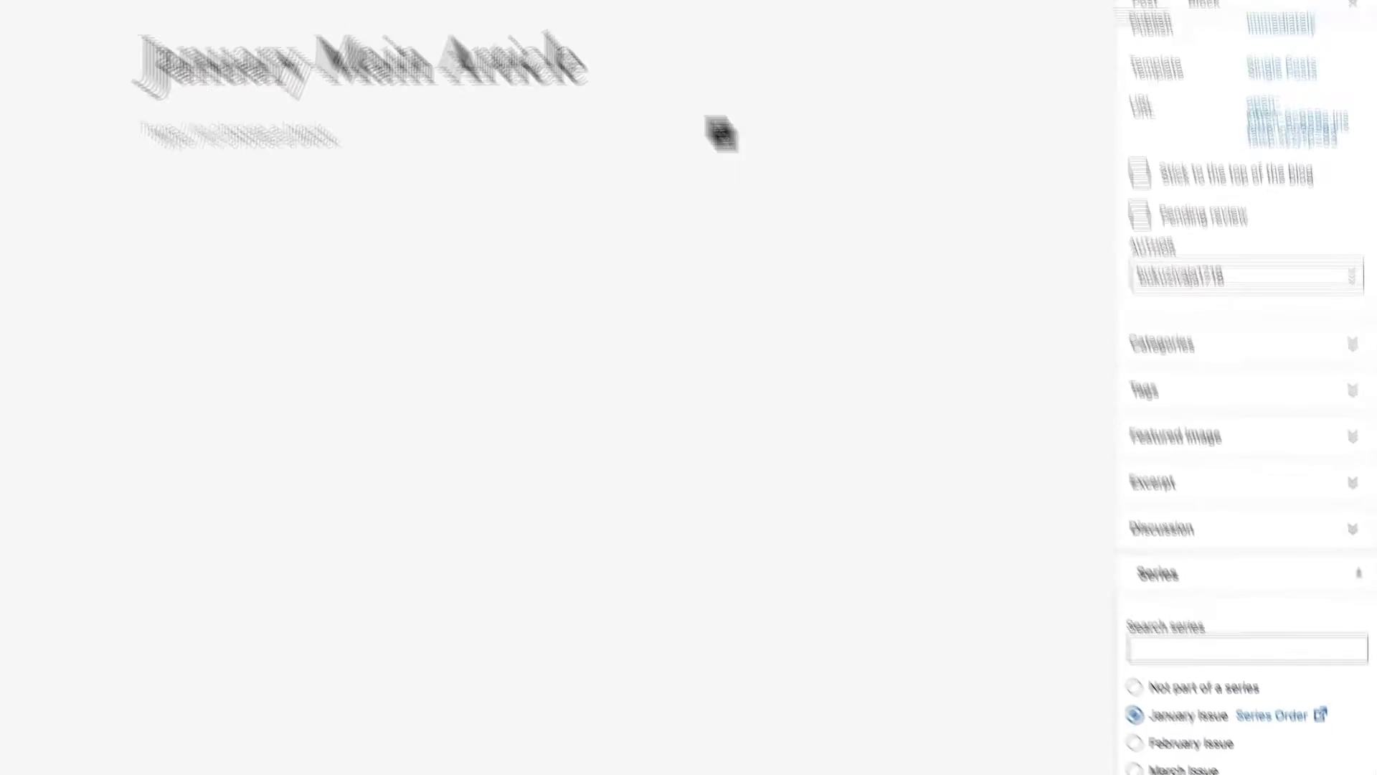
pyautogui.click(1228, 92)
pyautogui.click(1228, 91)
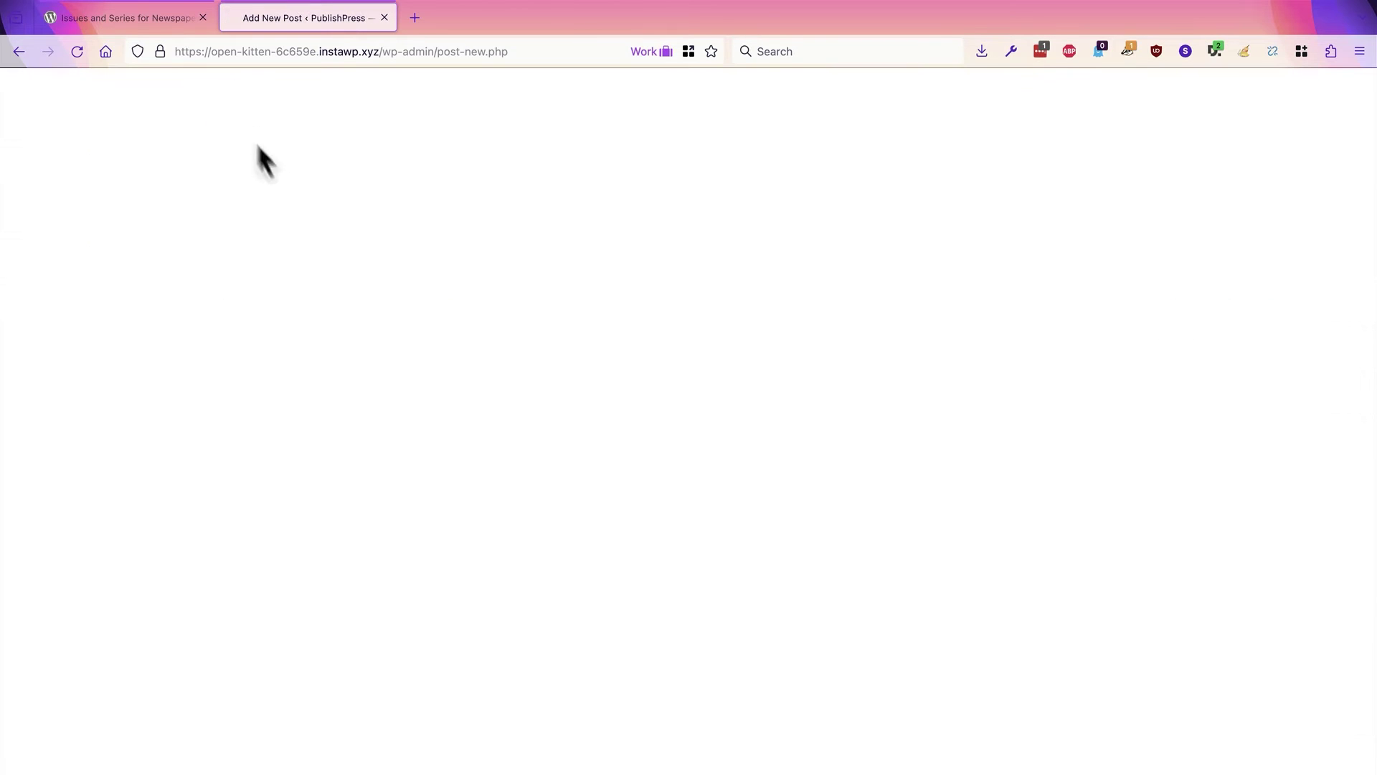
# Create a post titled "January Extra Post" in the January Issue series and publish it.
pyautogui.write('January Extra Post')
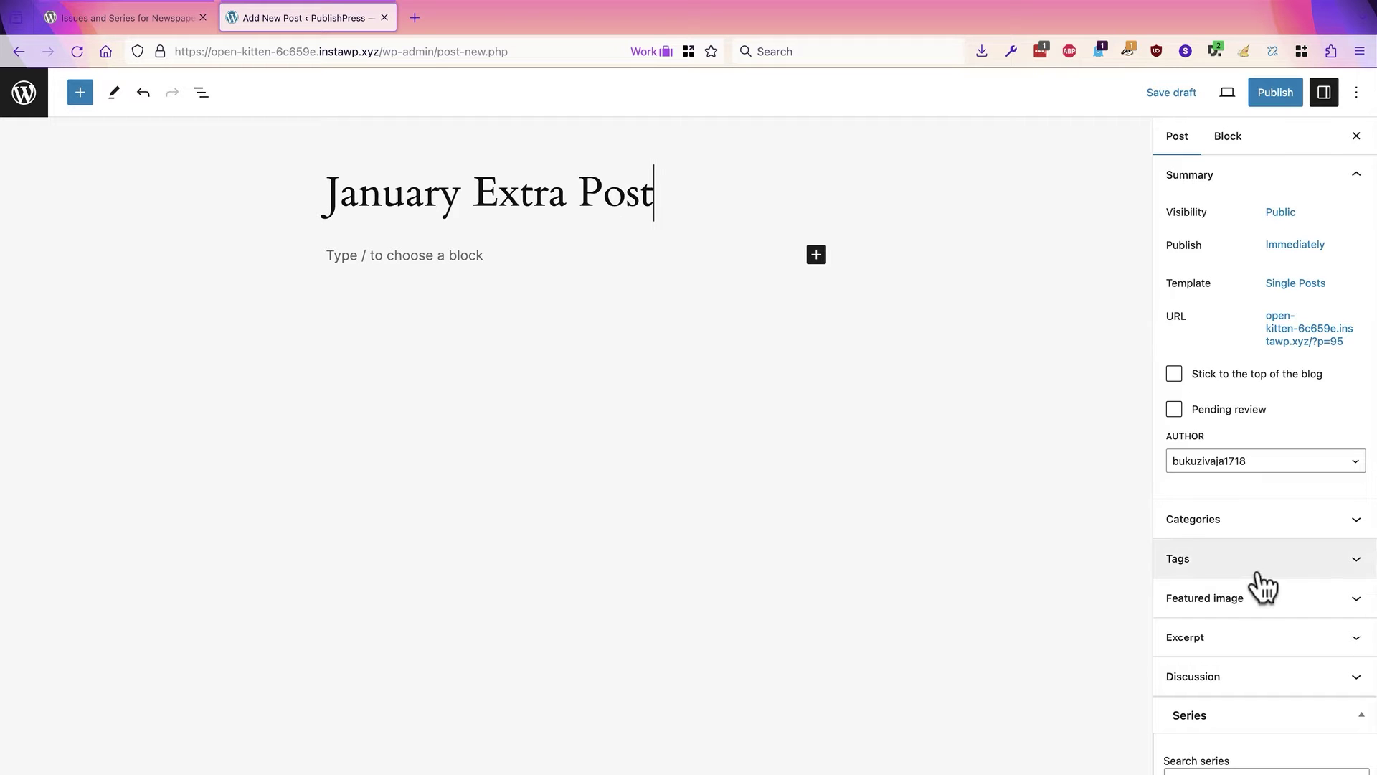
pyautogui.scroll(-2, 1220, 664)
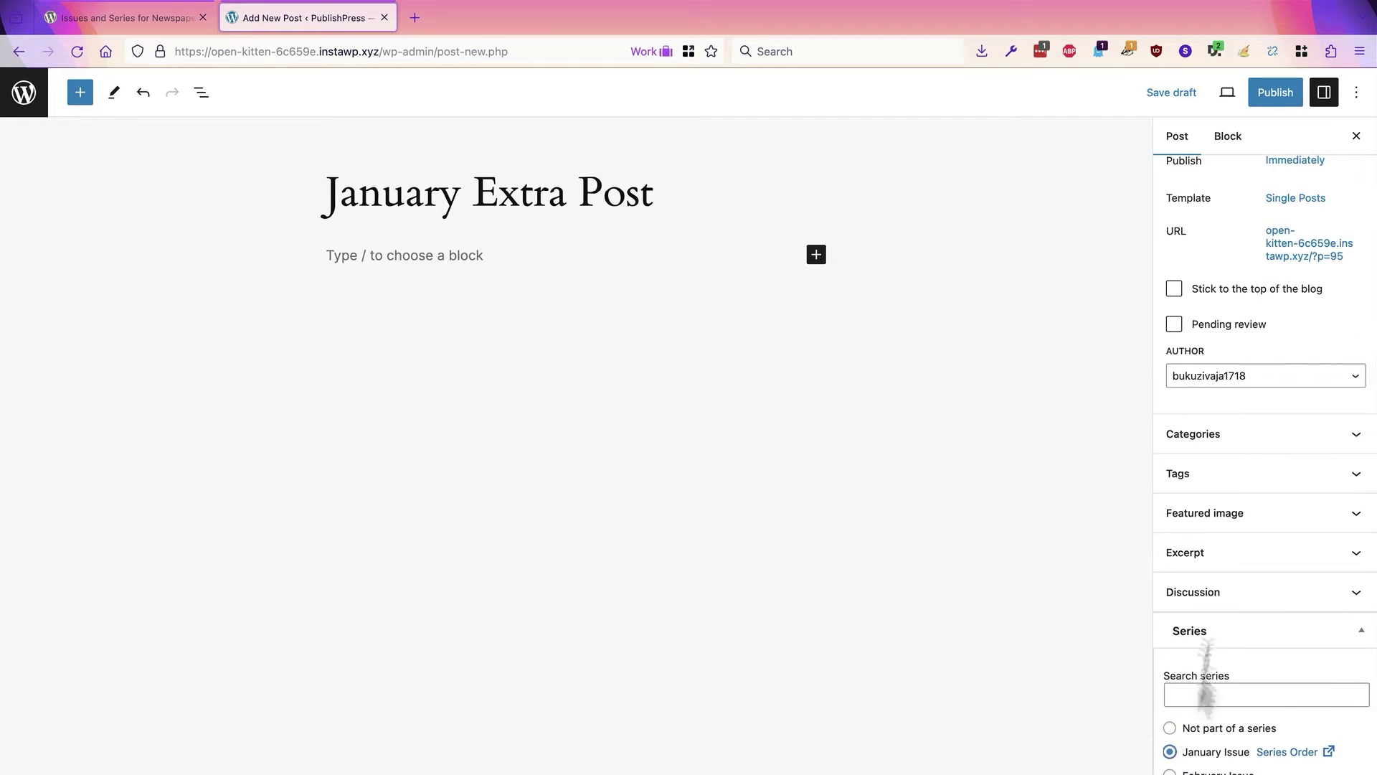
pyautogui.click(1274, 96)
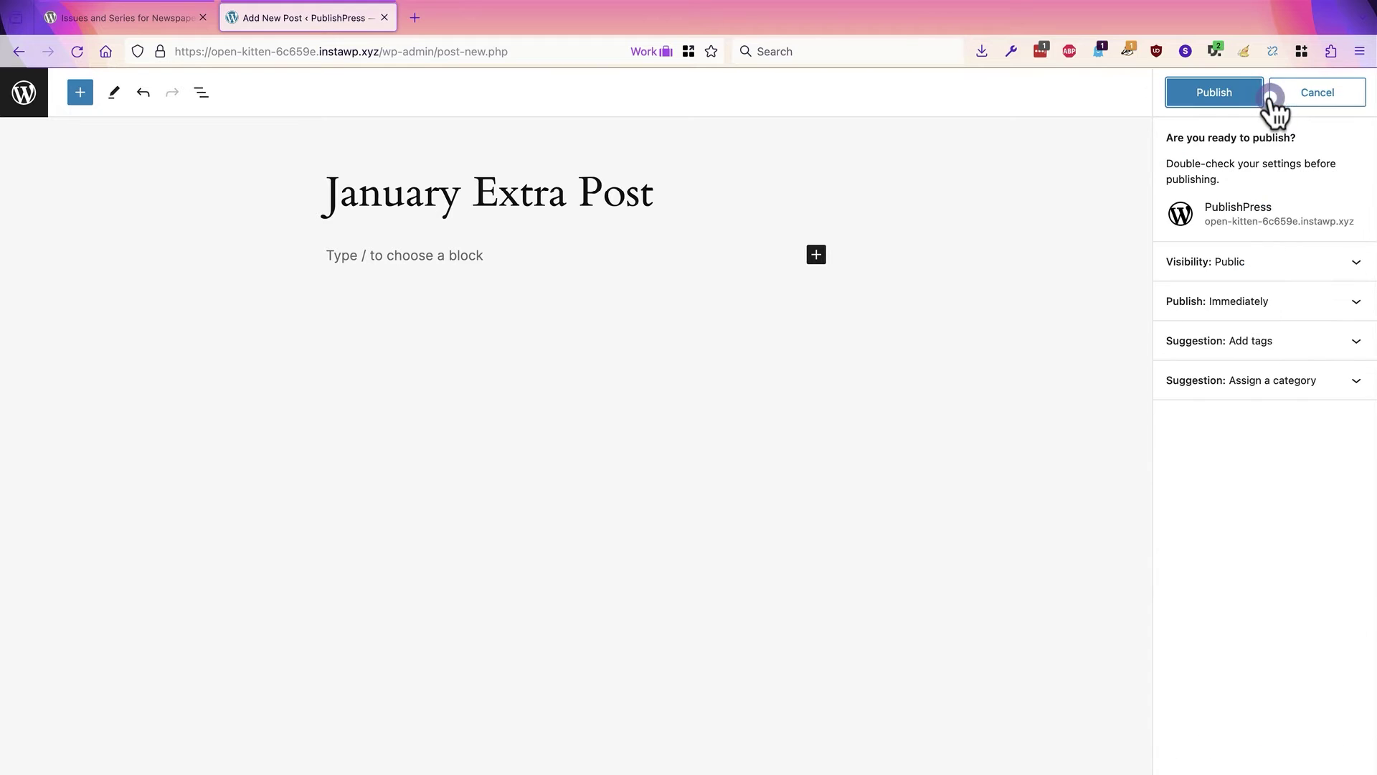
pyautogui.click(1232, 101)
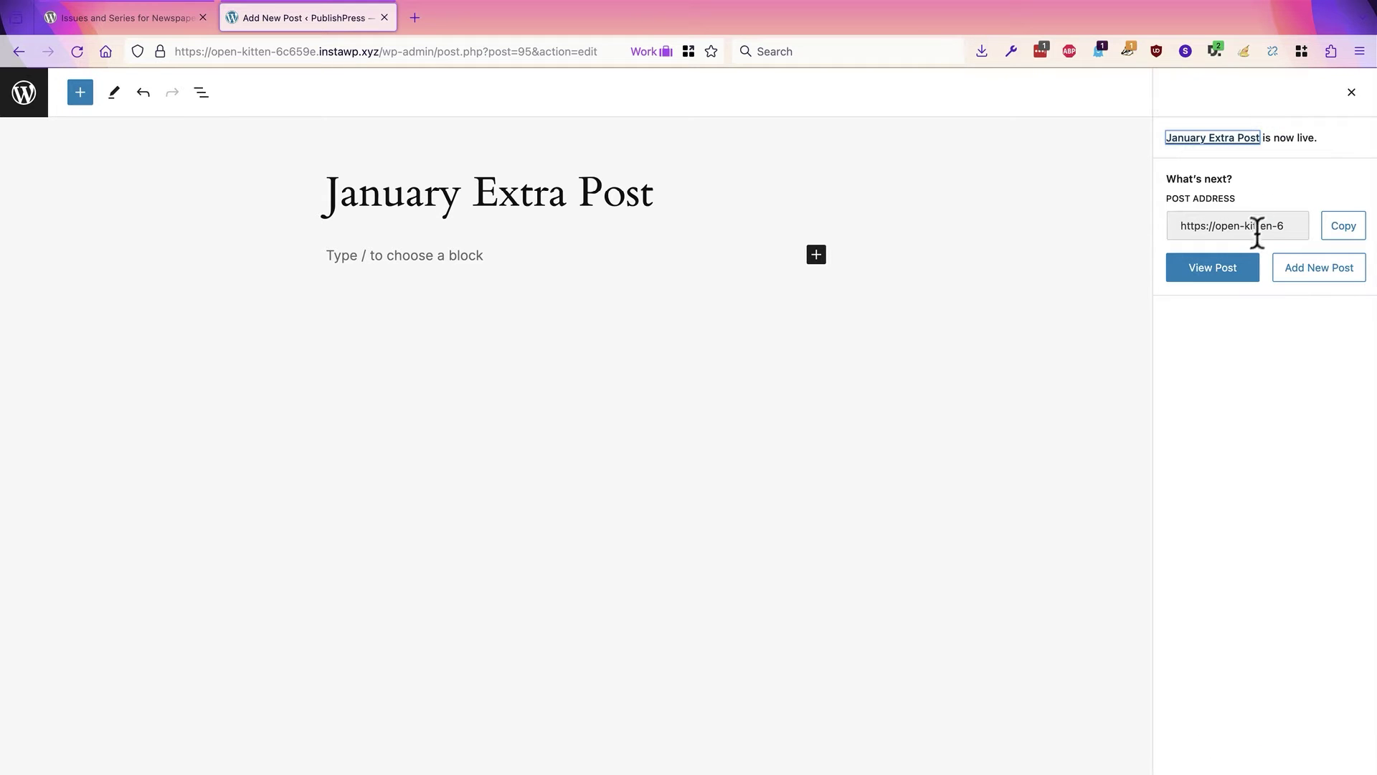
# View the published January Extra Post and follow the series links to the January Main Article and January Introduction.
pyautogui.click(1208, 277)
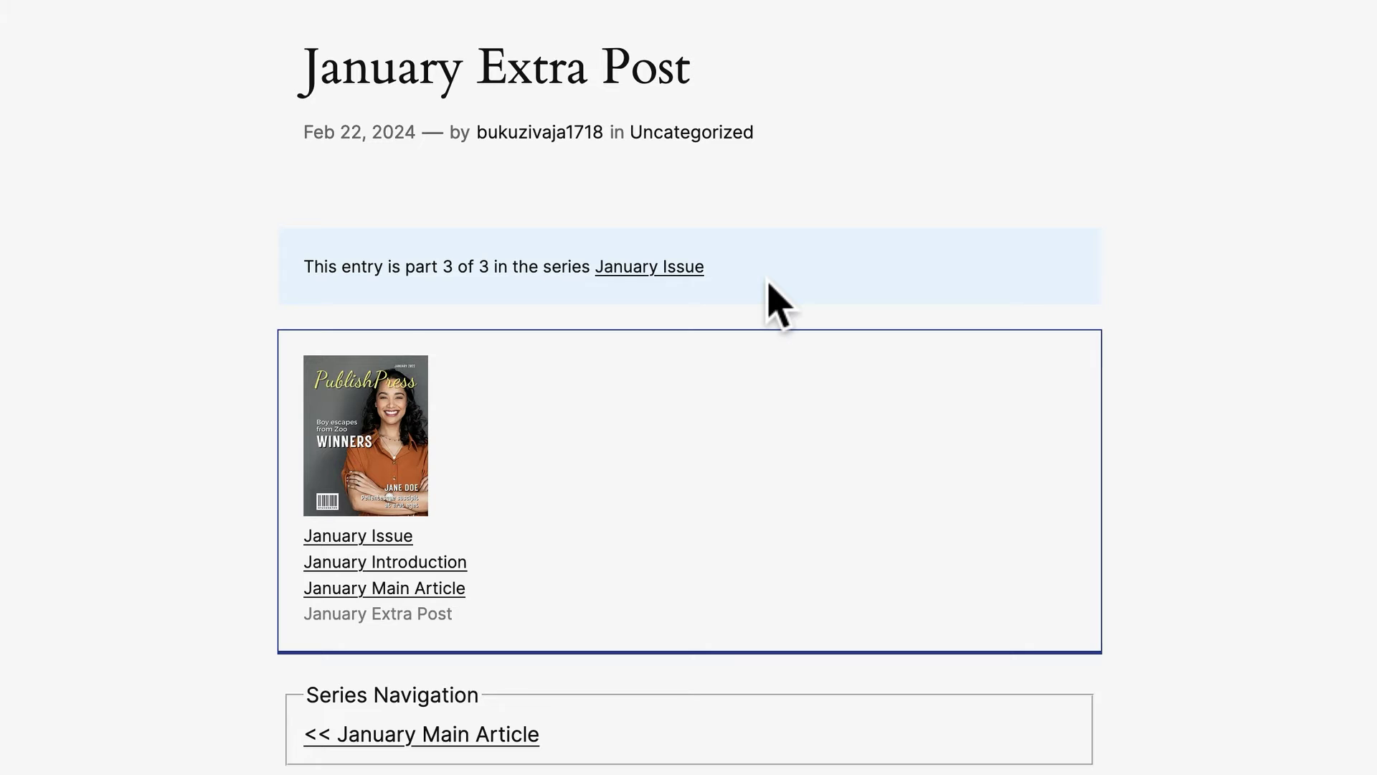
pyautogui.moveTo(294, 258); pyautogui.dragTo(741, 291)
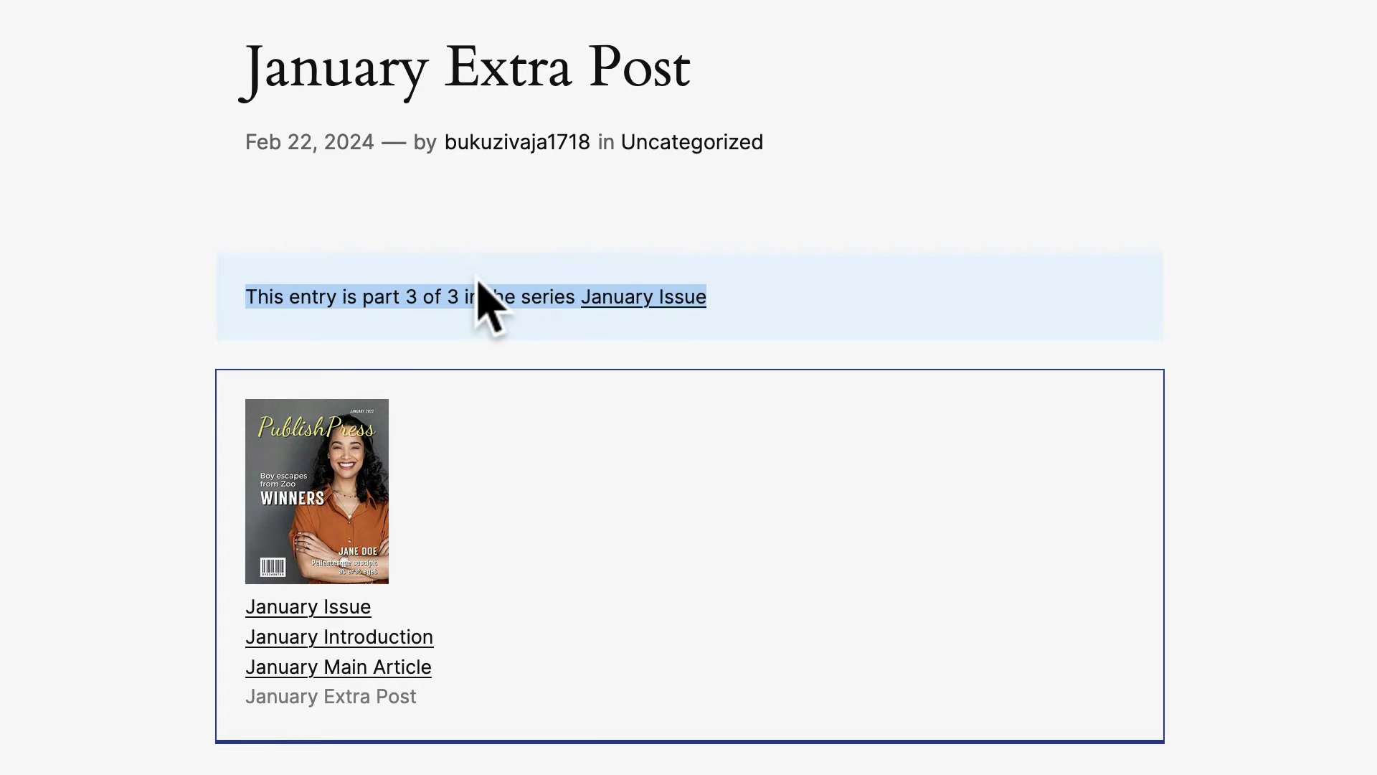
pyautogui.scroll(-3, 479, 282)
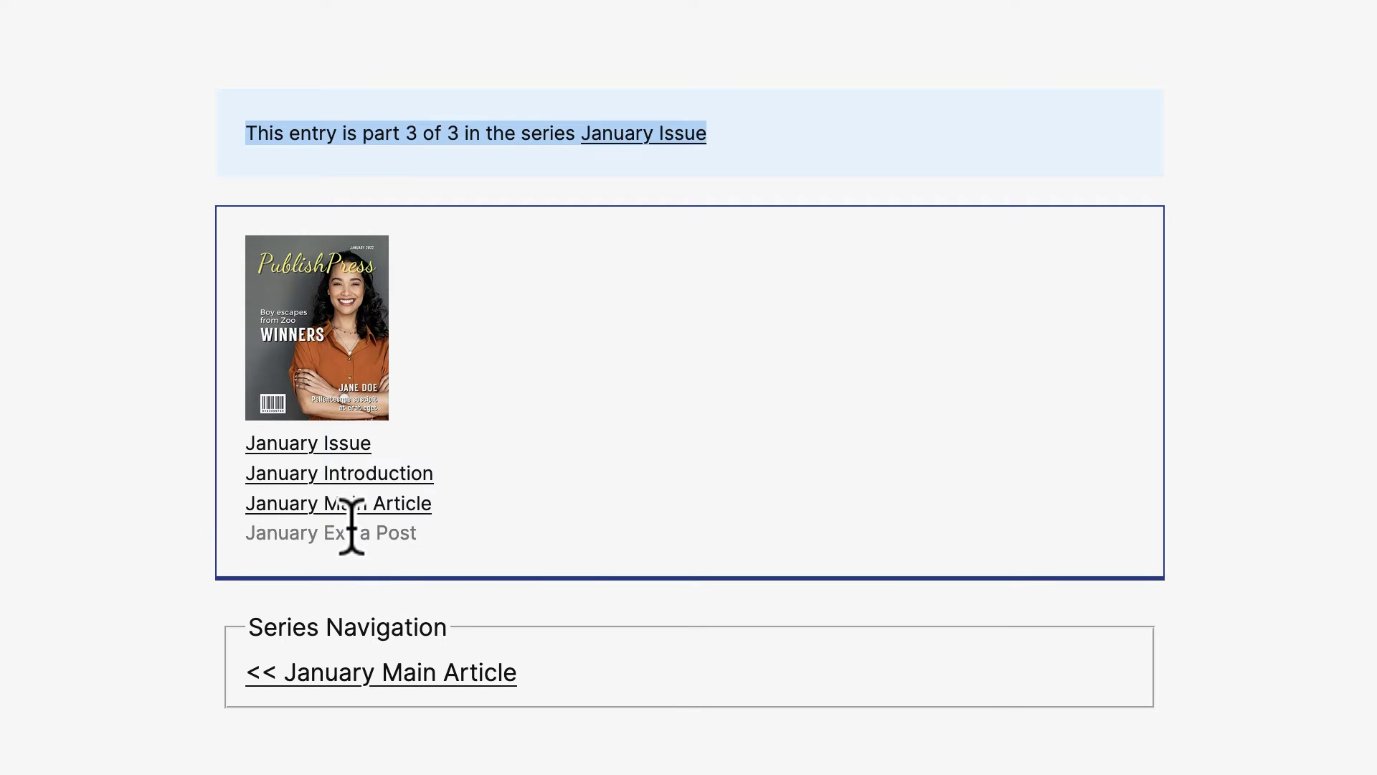
pyautogui.scroll(-2, 534, 501)
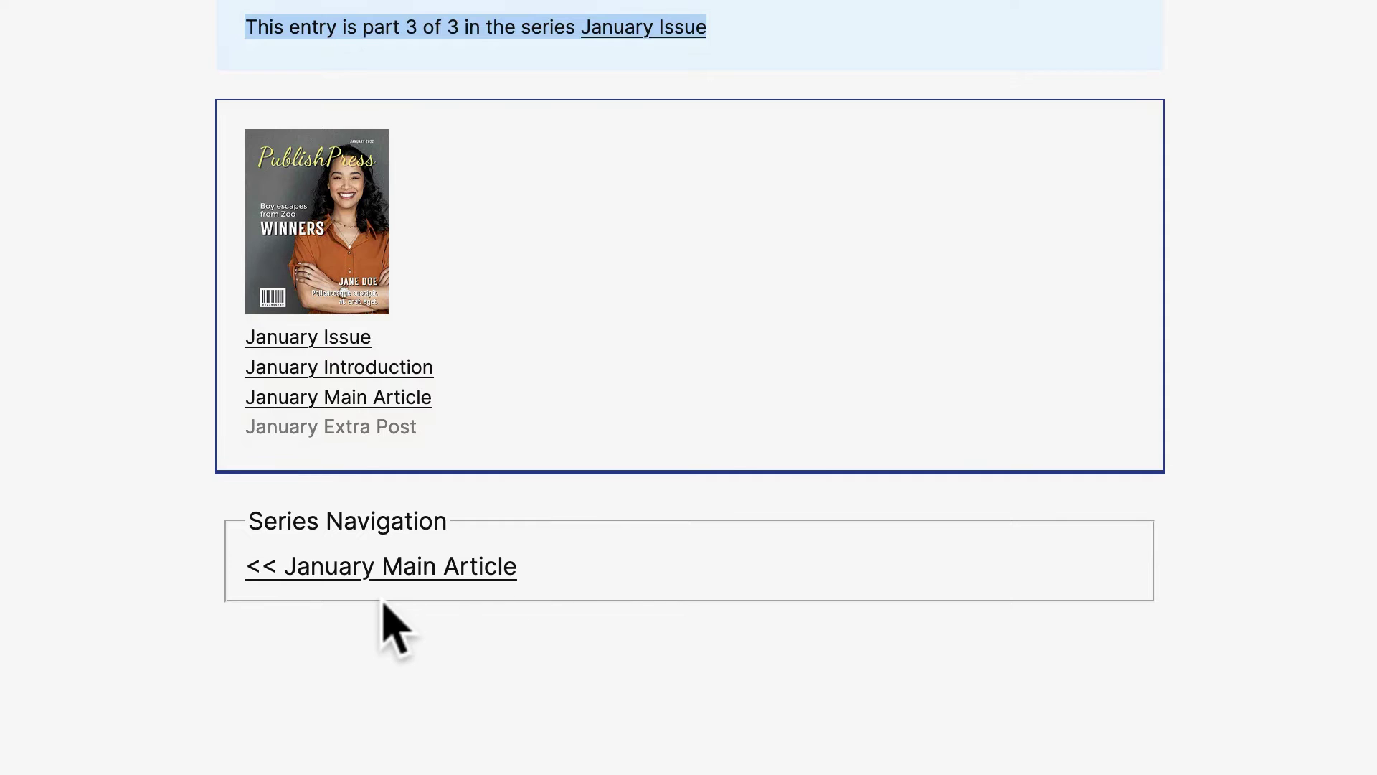
pyautogui.click(357, 579)
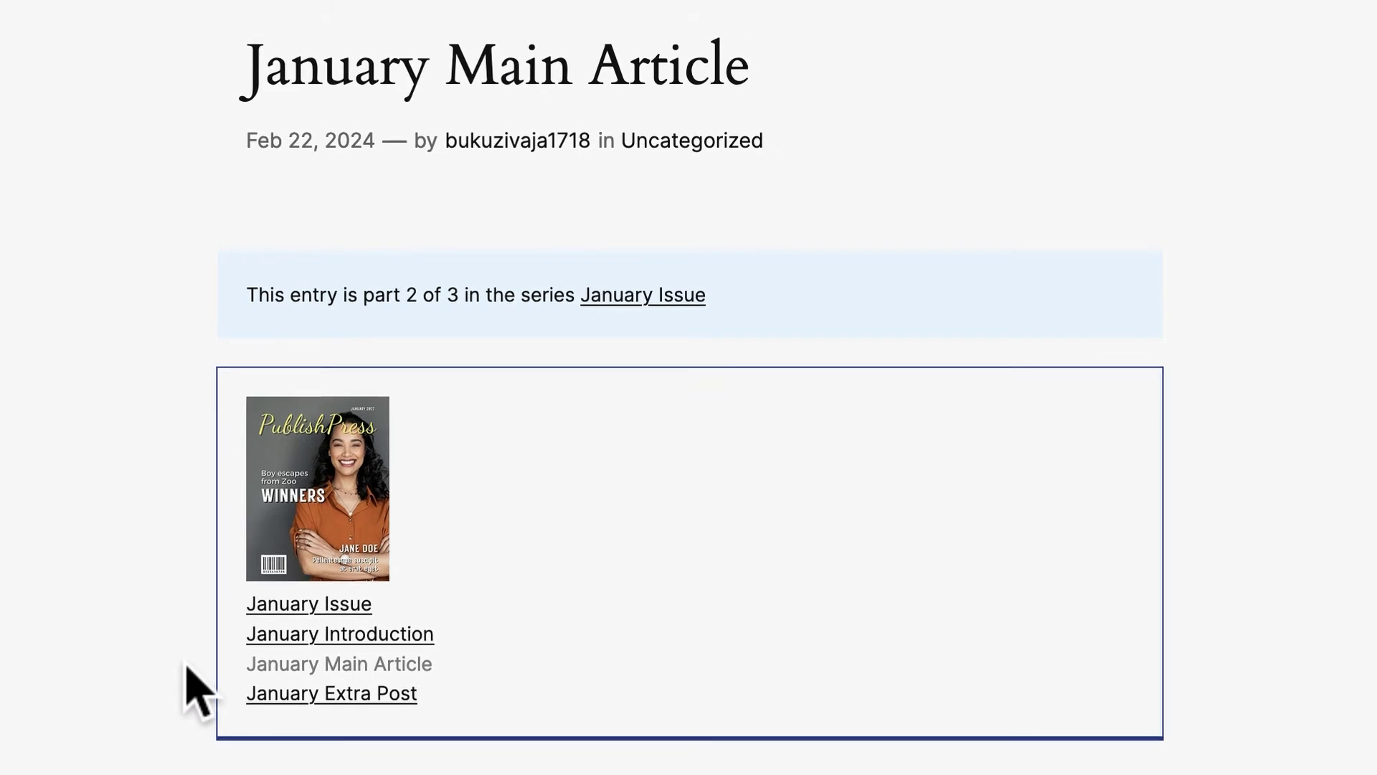
pyautogui.click(462, 619)
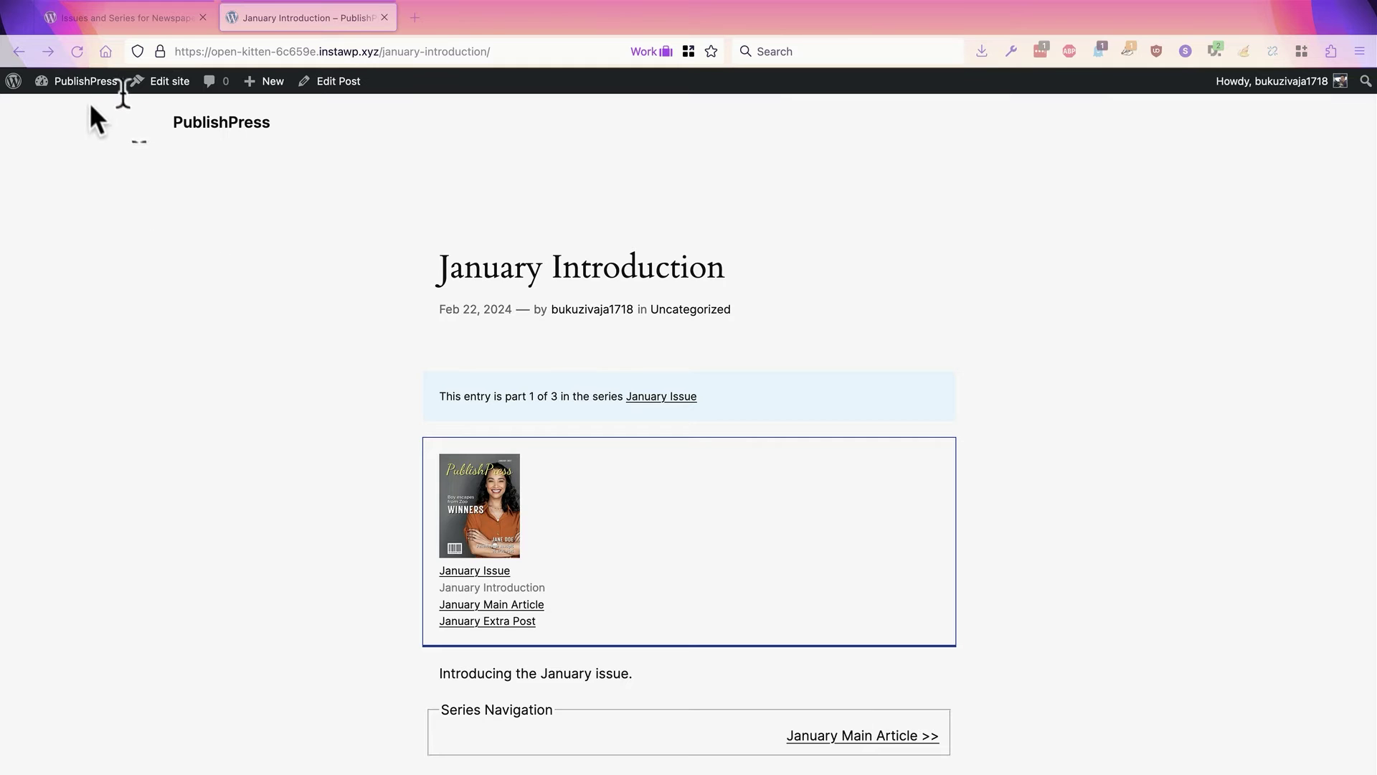
# Open the January Issue's series order in Manage Series and try repositioning the January Introduction post.
pyautogui.moveTo(79, 83)
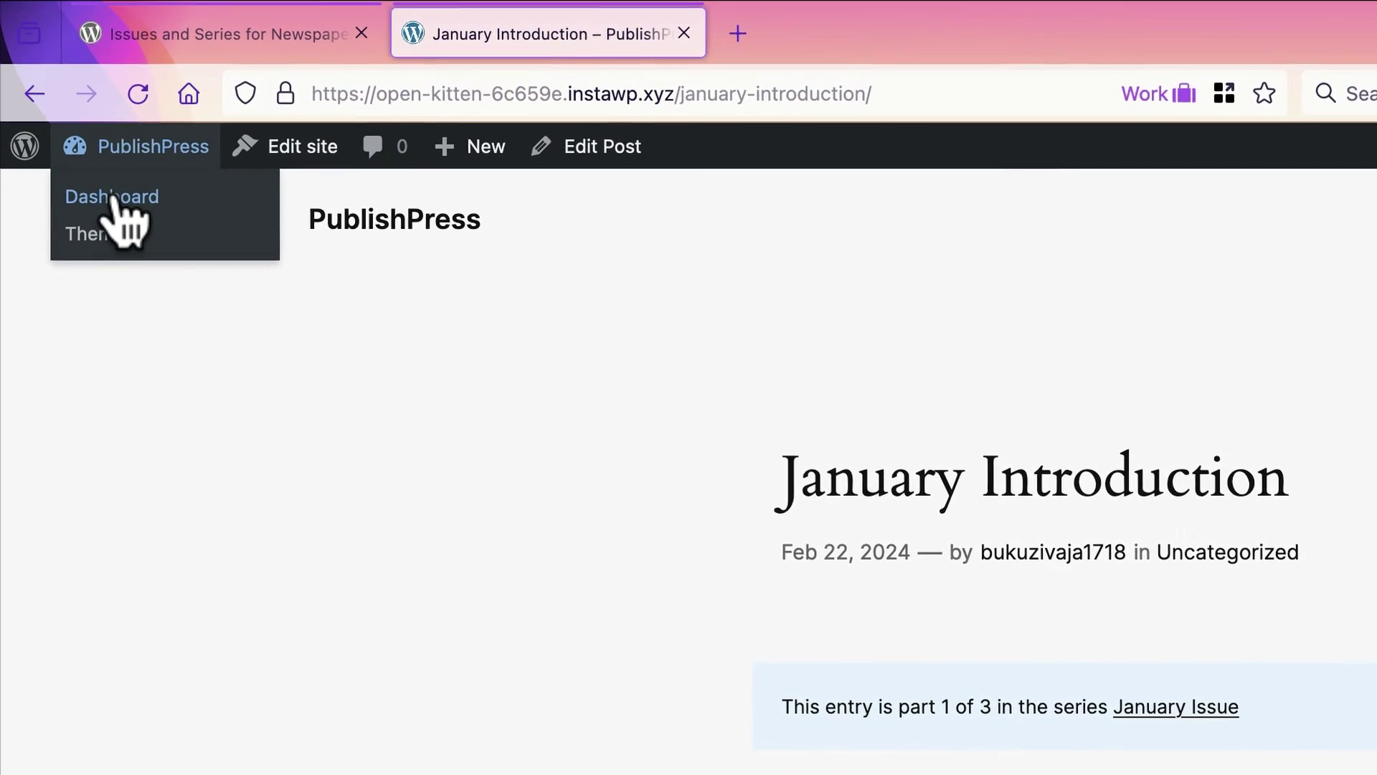
pyautogui.click(112, 196)
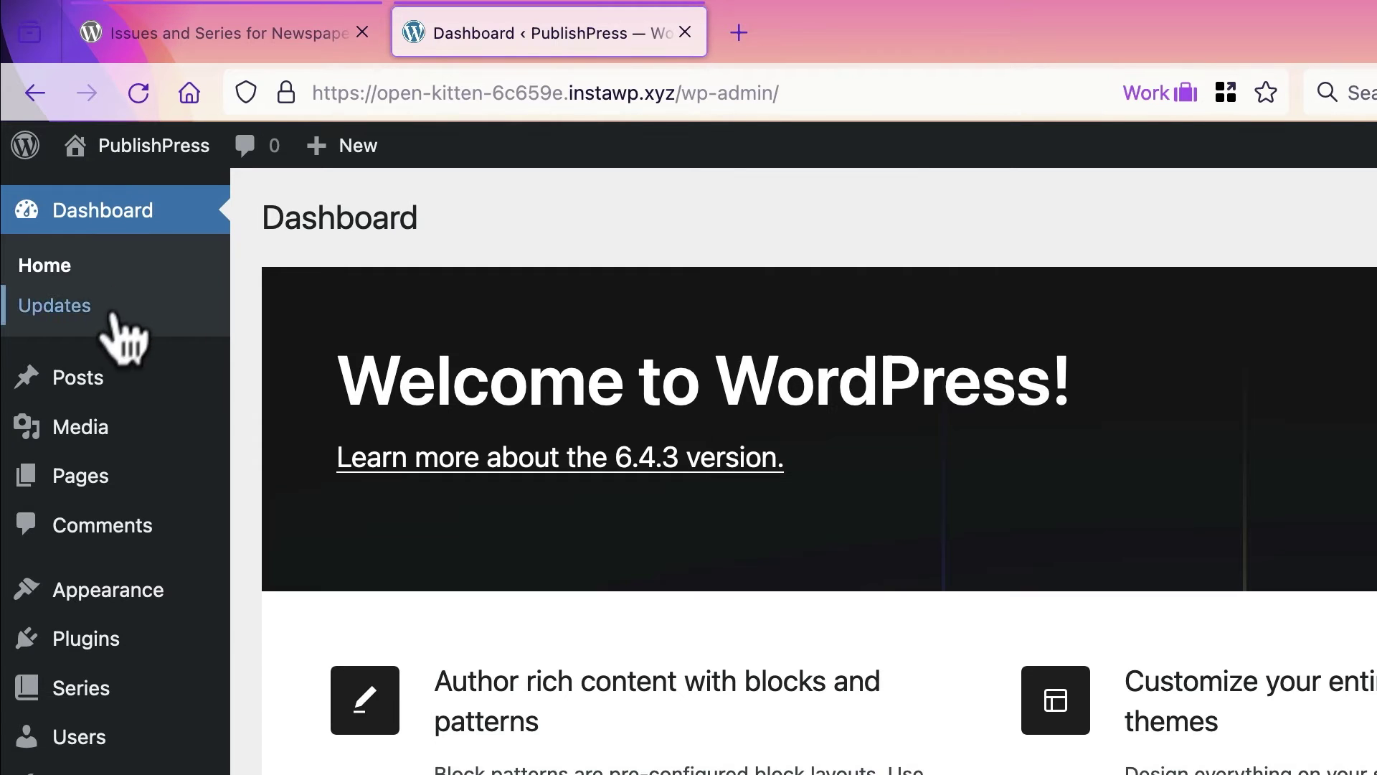
pyautogui.moveTo(88, 387)
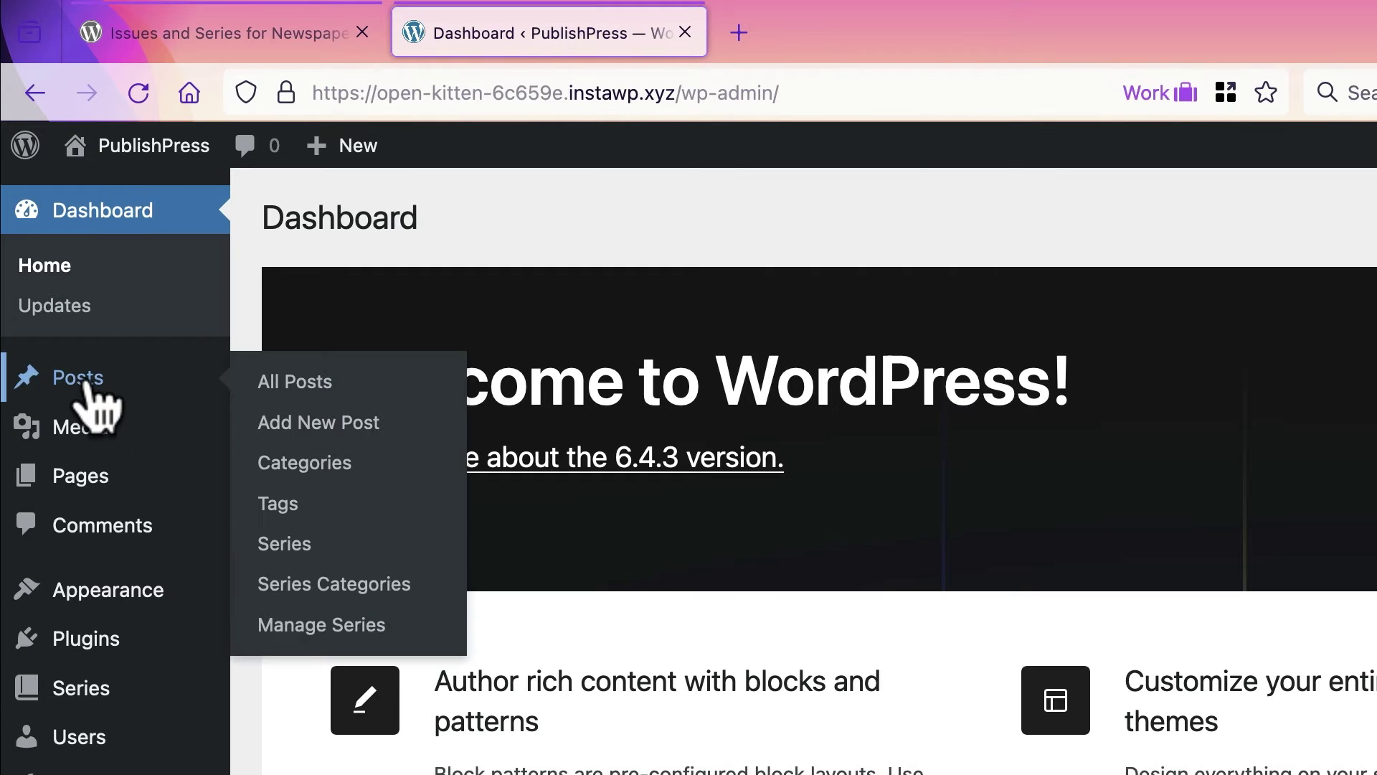
pyautogui.click(321, 625)
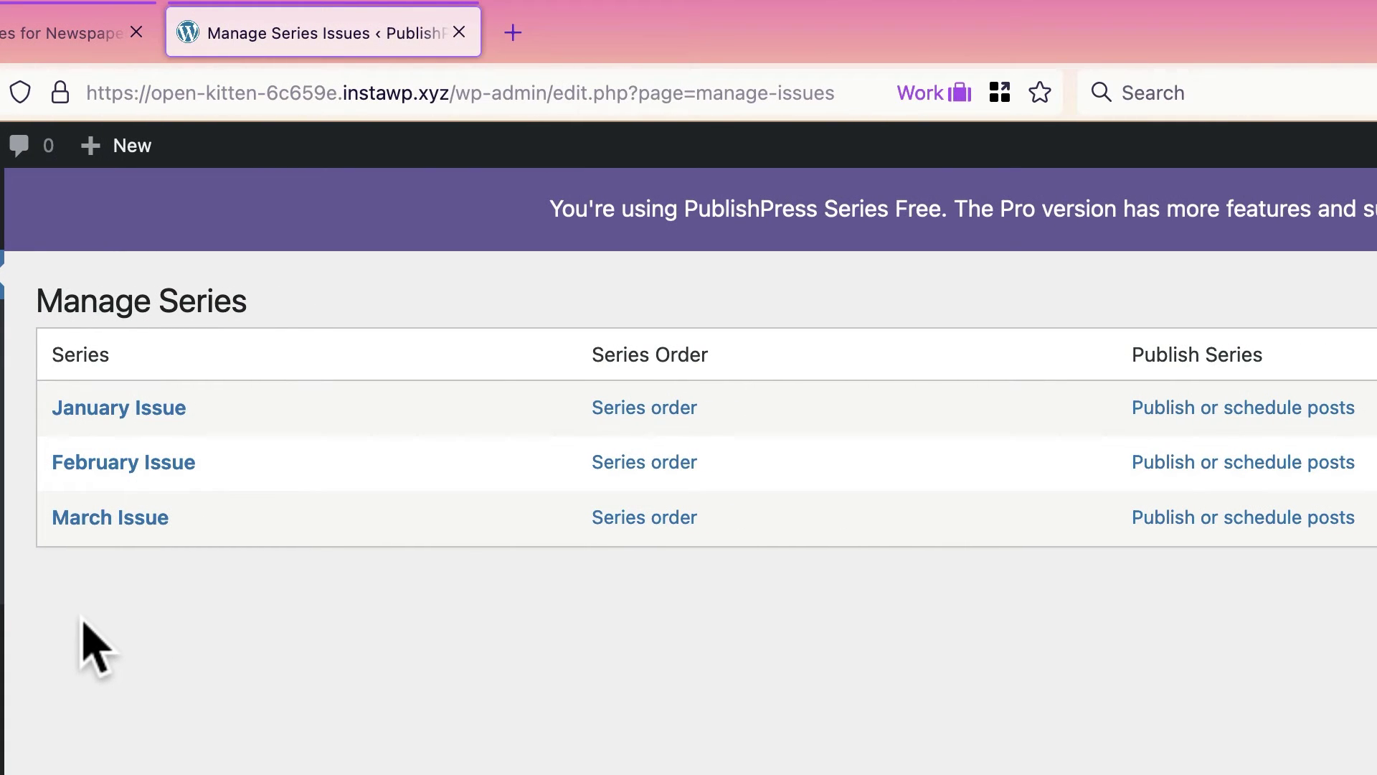
pyautogui.click(637, 410)
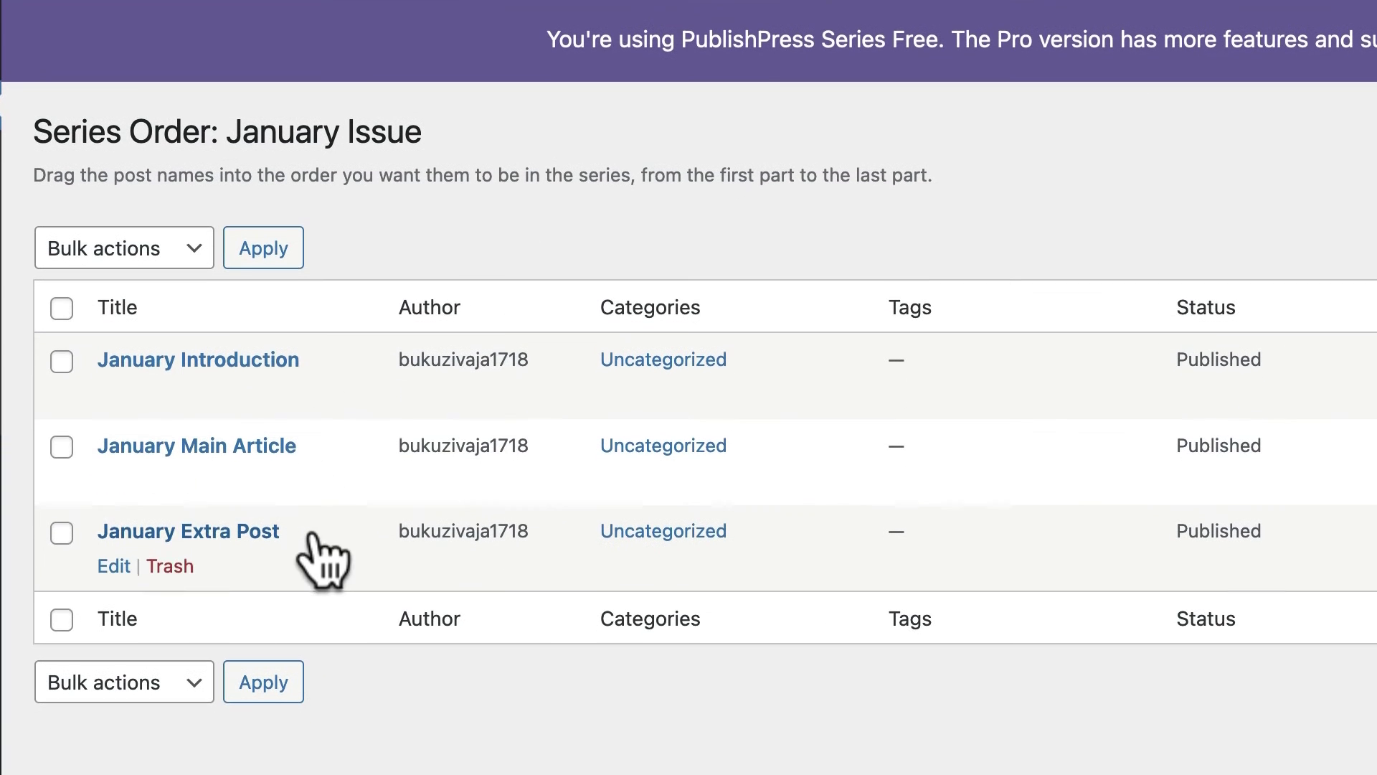
pyautogui.moveTo(325, 369)
pyautogui.mouseDown()
pyautogui.moveTo(315, 497)
pyautogui.moveTo(323, 358)
pyautogui.mouseUp()
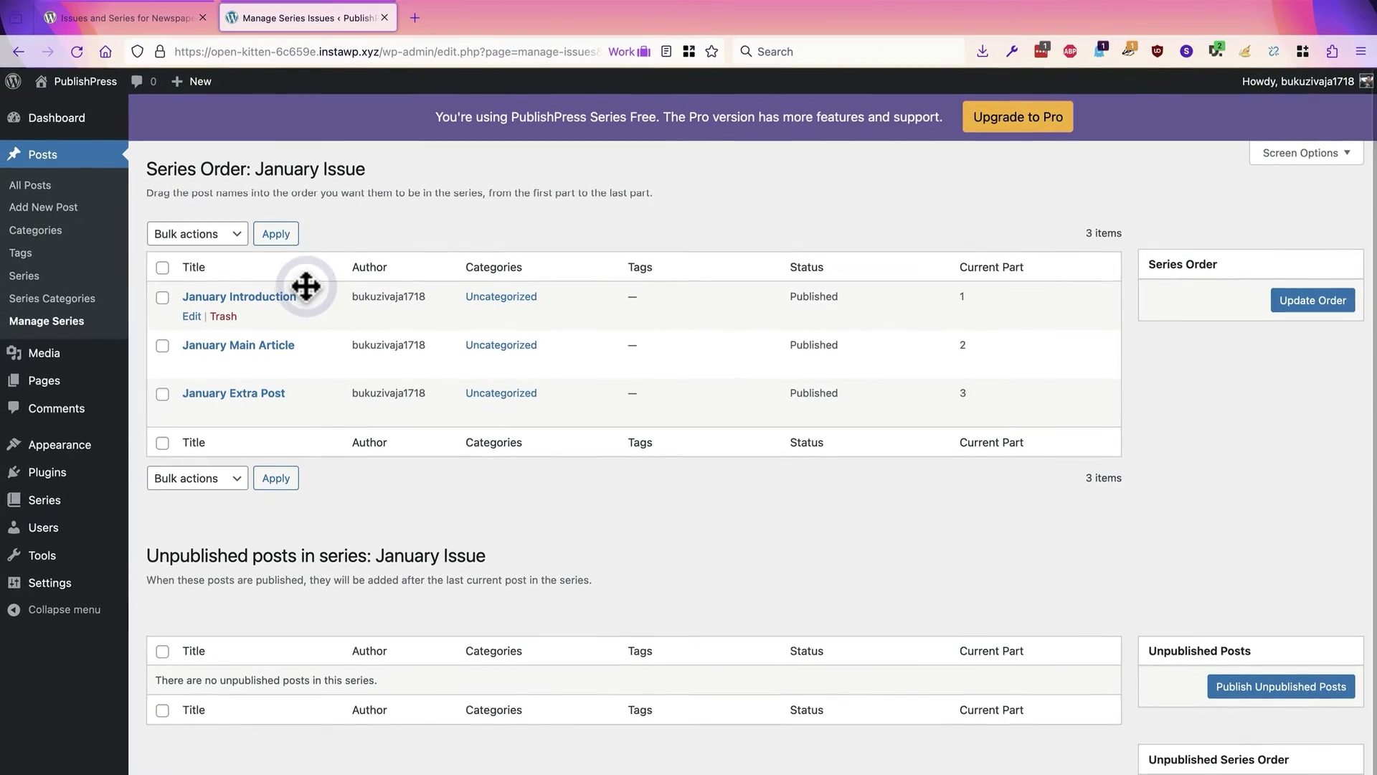
pyautogui.moveTo(306, 286); pyautogui.dragTo(306, 287)
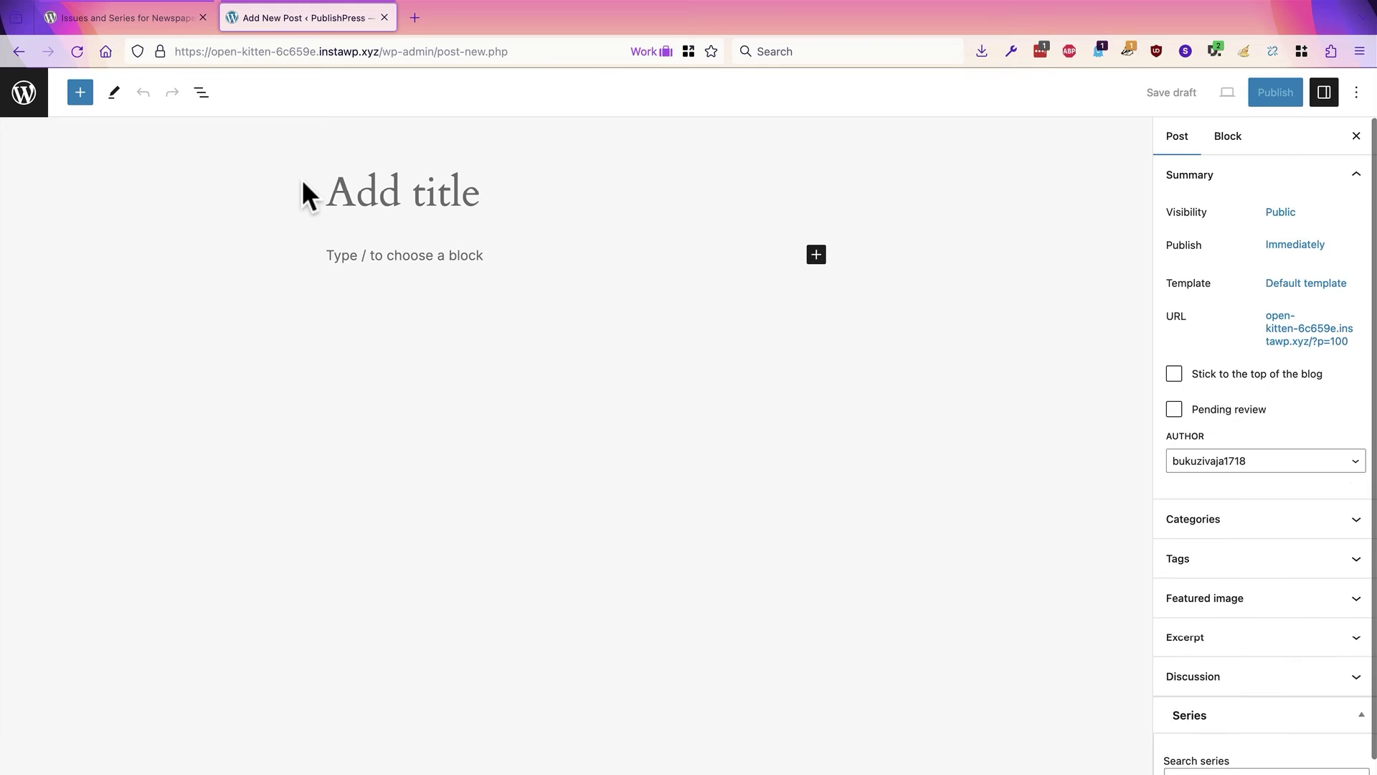
# Title the new post "One More January Post", assign it to the January Issue series and save it as a draft.
pyautogui.write('One More January Post')
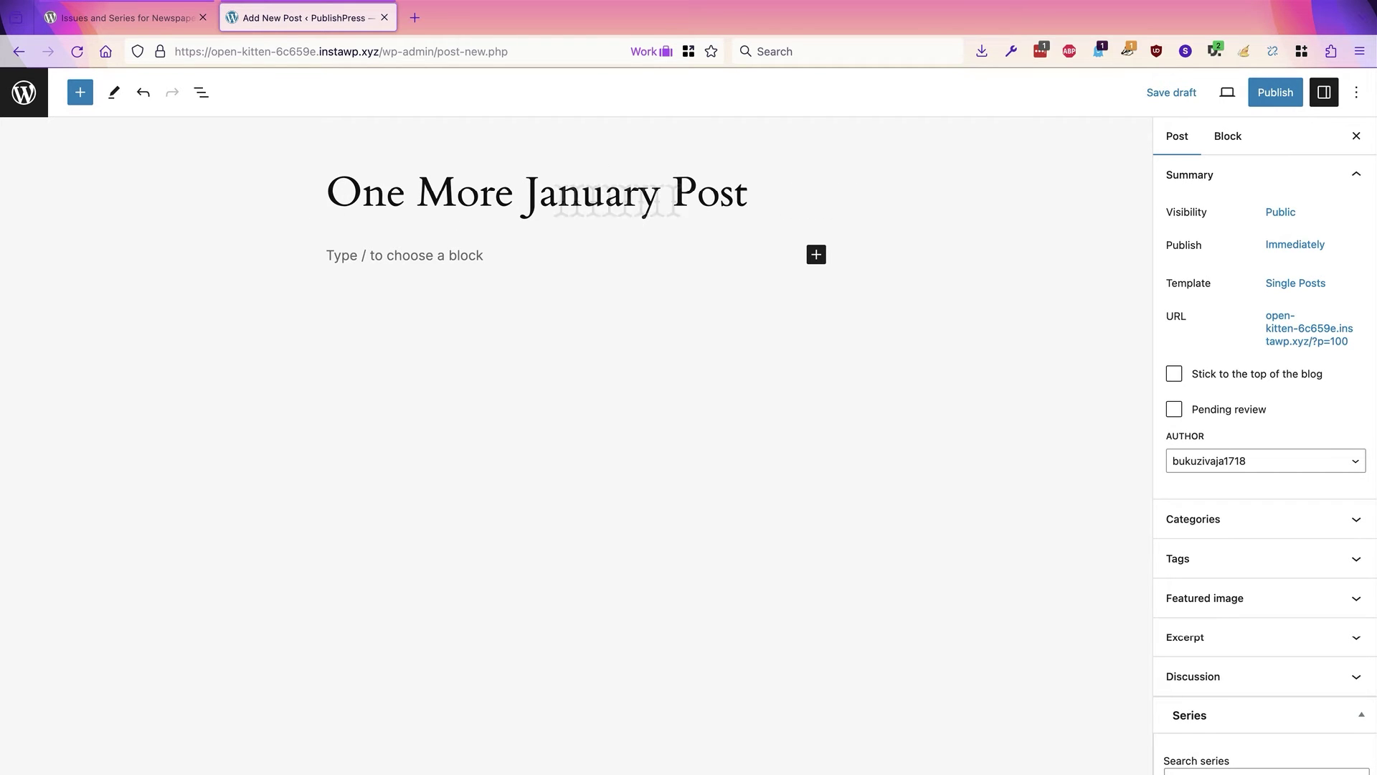
pyautogui.click(1162, 101)
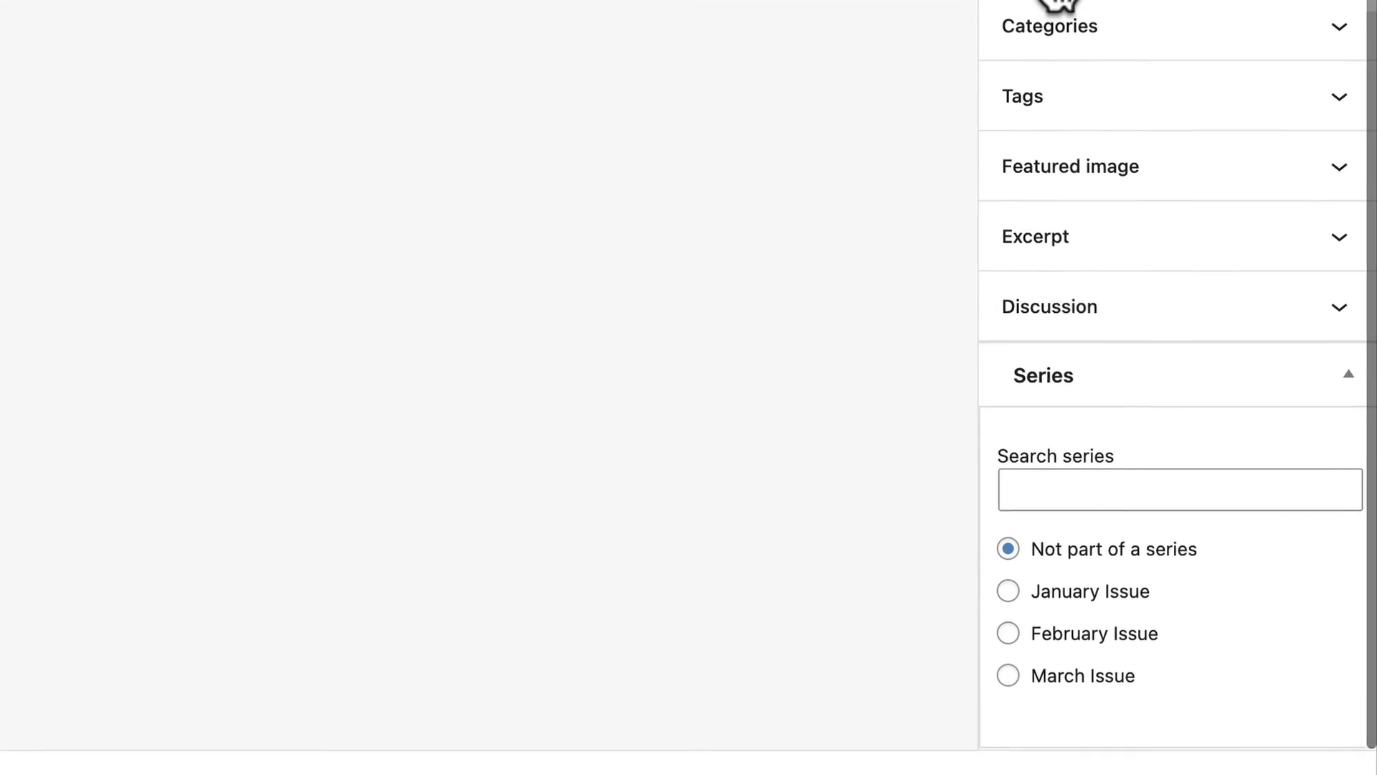
pyautogui.click(1008, 591)
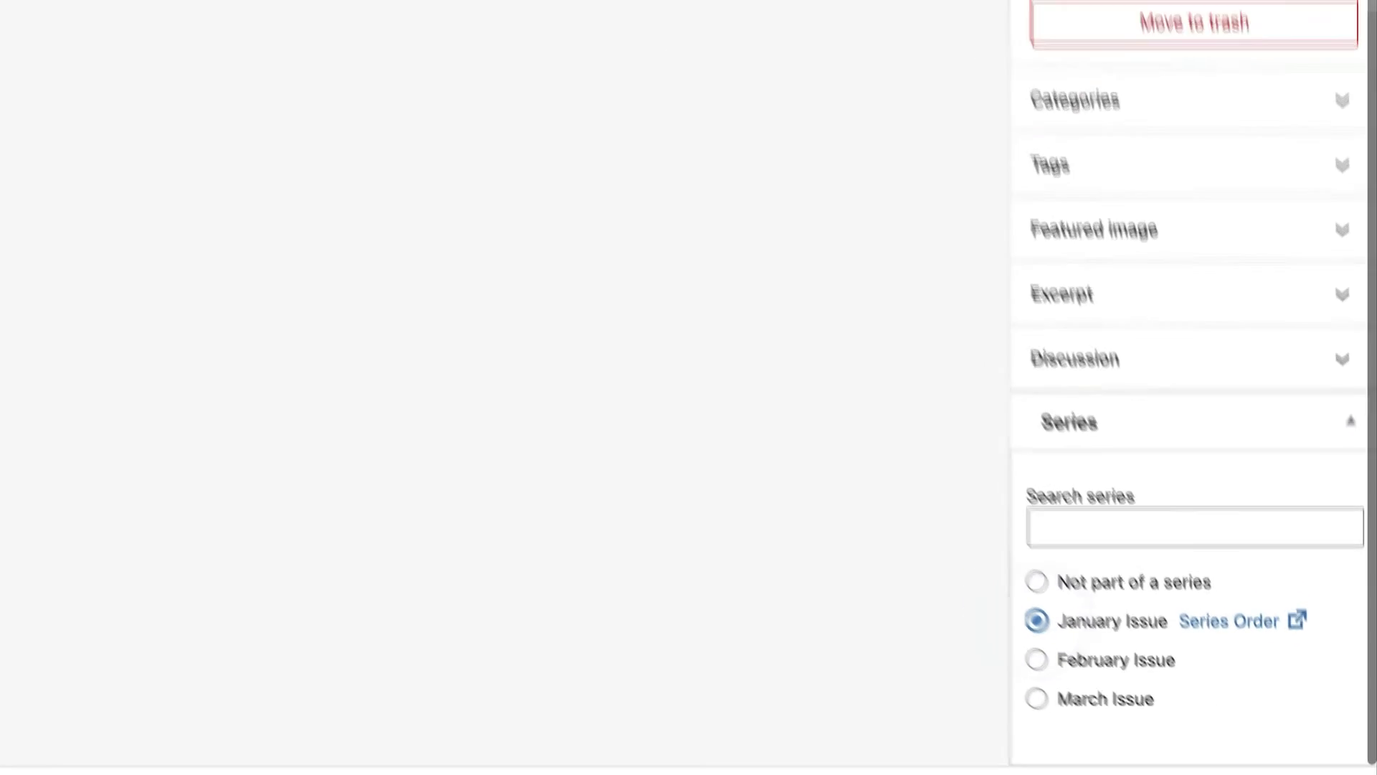
pyautogui.click(1161, 92)
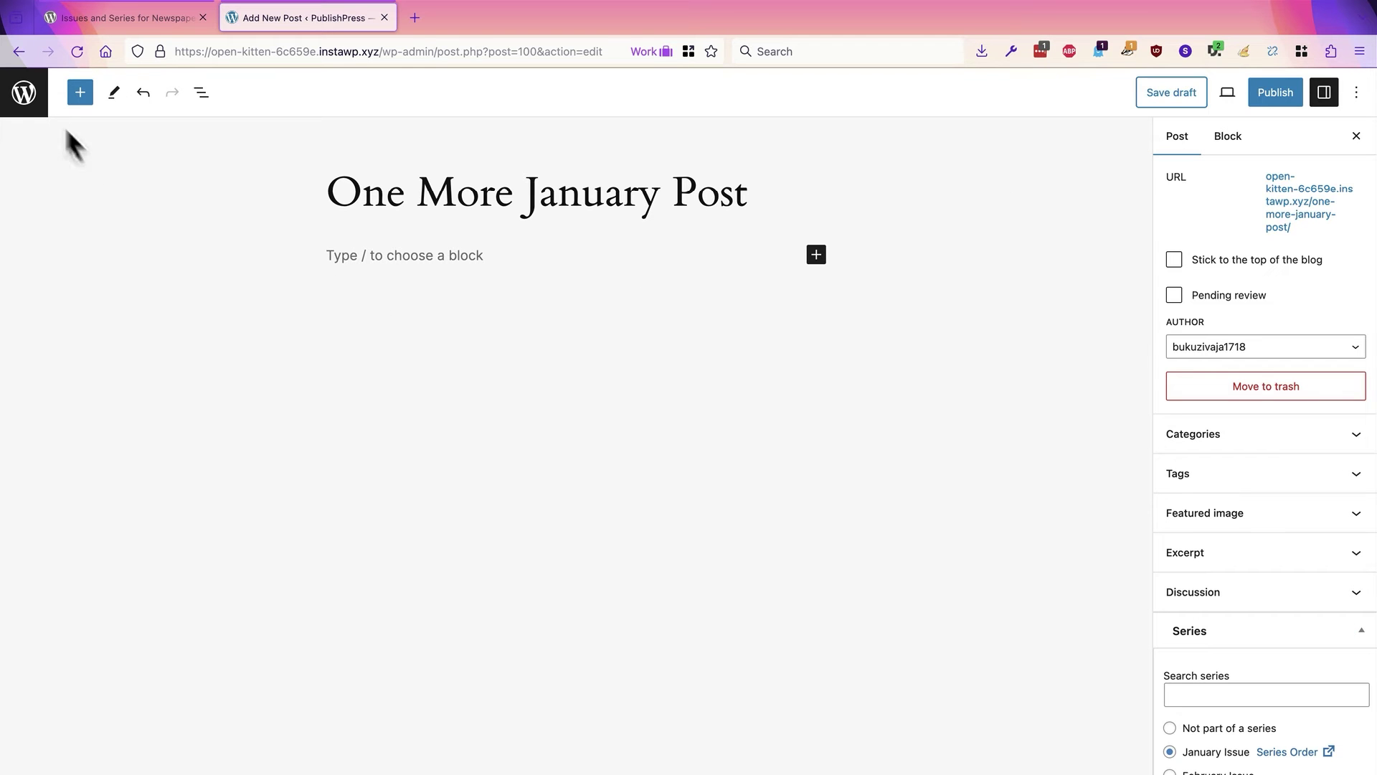
# Return to the January Issue's series order and publish the unpublished posts in the series.
pyautogui.click(26, 95)
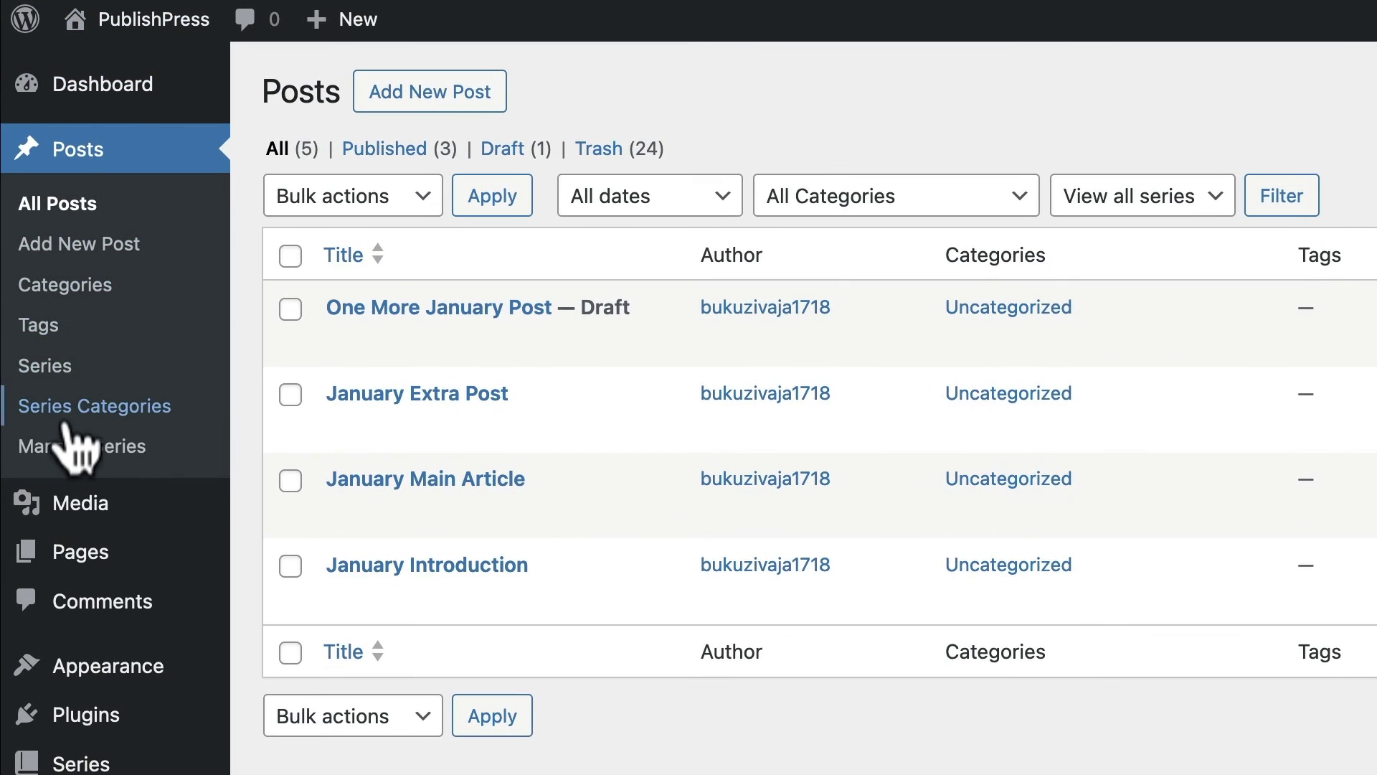
pyautogui.click(71, 448)
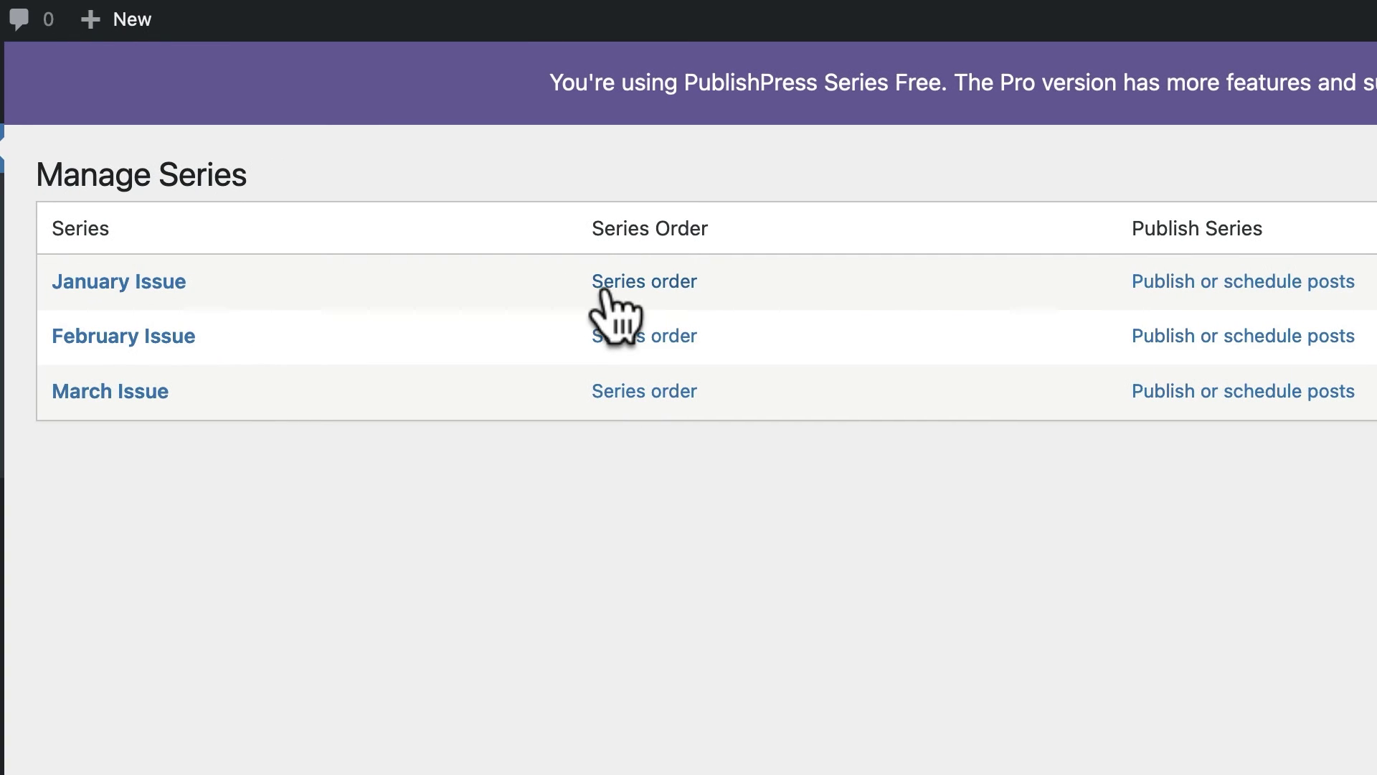
pyautogui.click(603, 287)
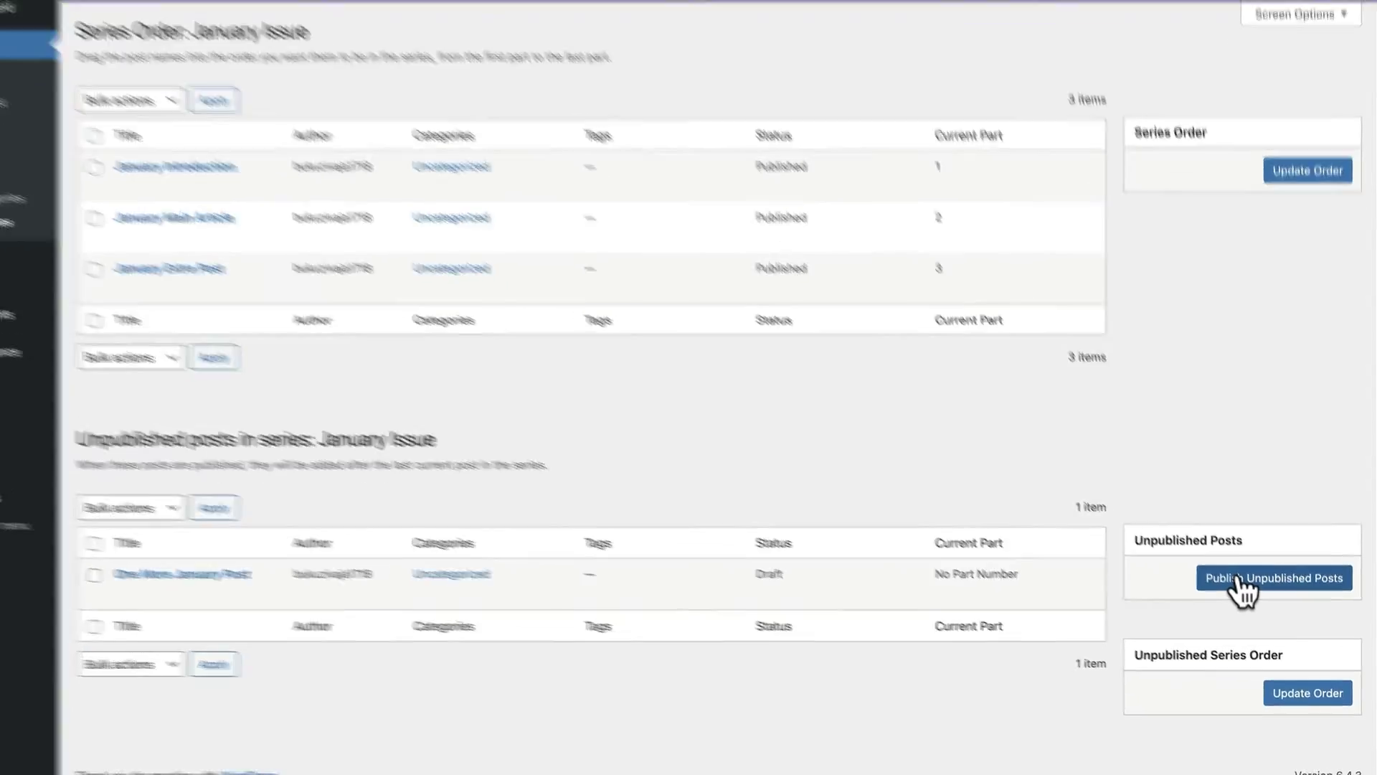
pyautogui.click(1243, 587)
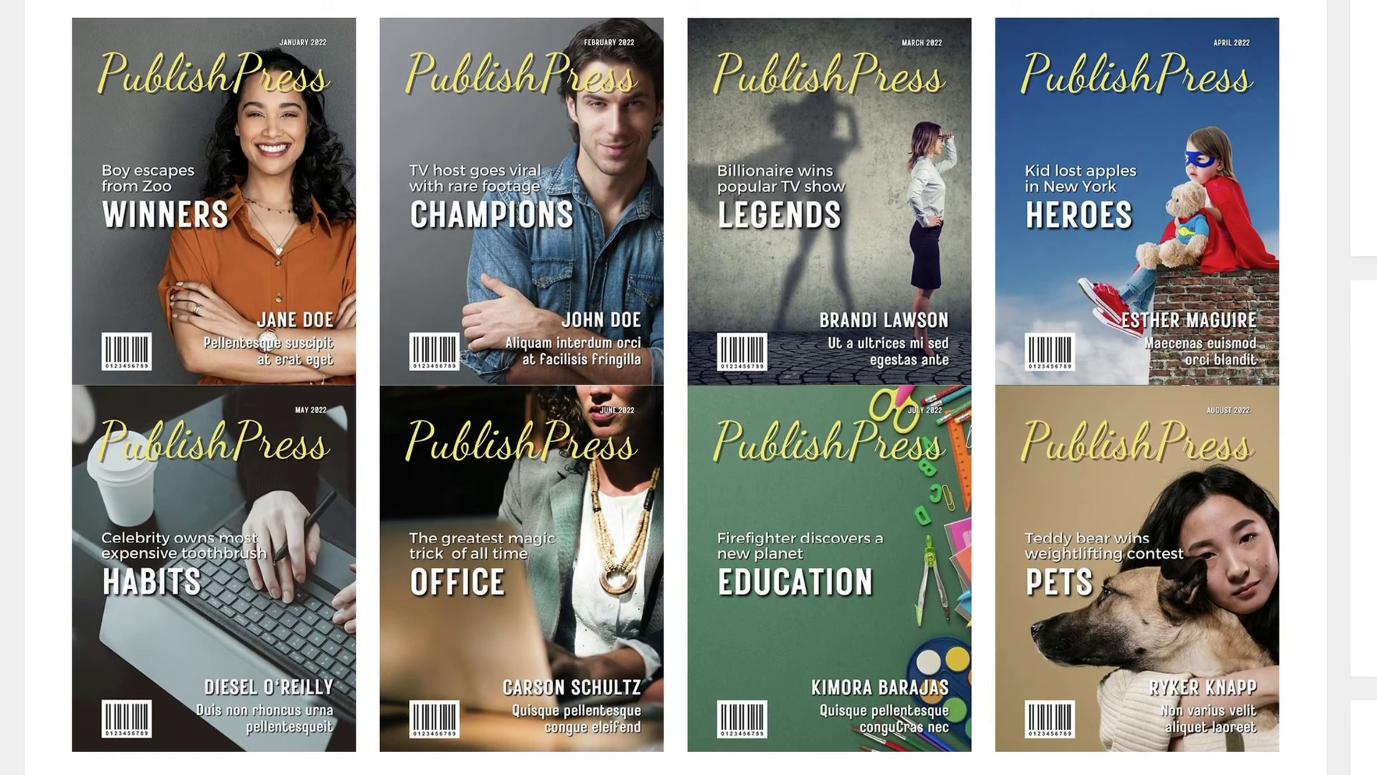
# Open the Single Post in a Series demo on the PublishPress demo site and examine its series notice.
pyautogui.scroll(-1, 652, 240)
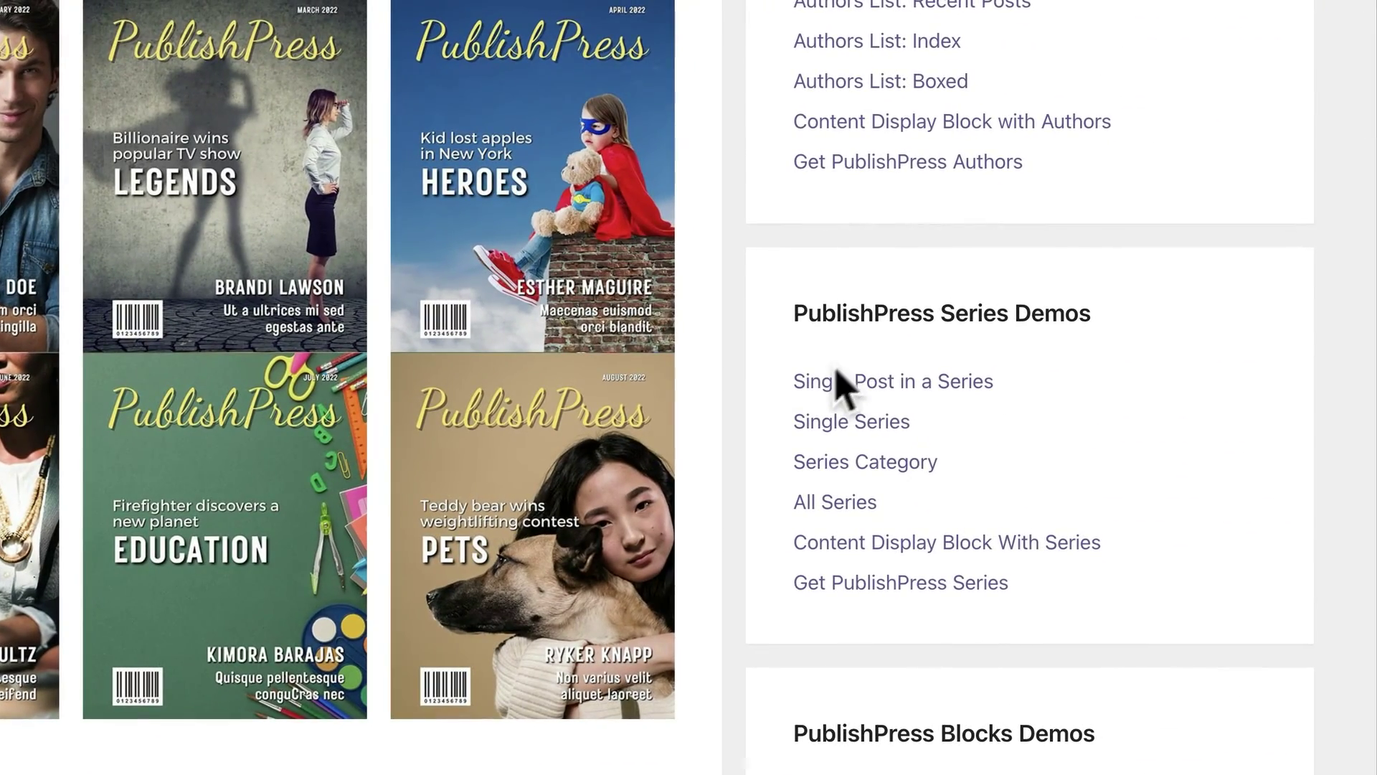
pyautogui.click(775, 384)
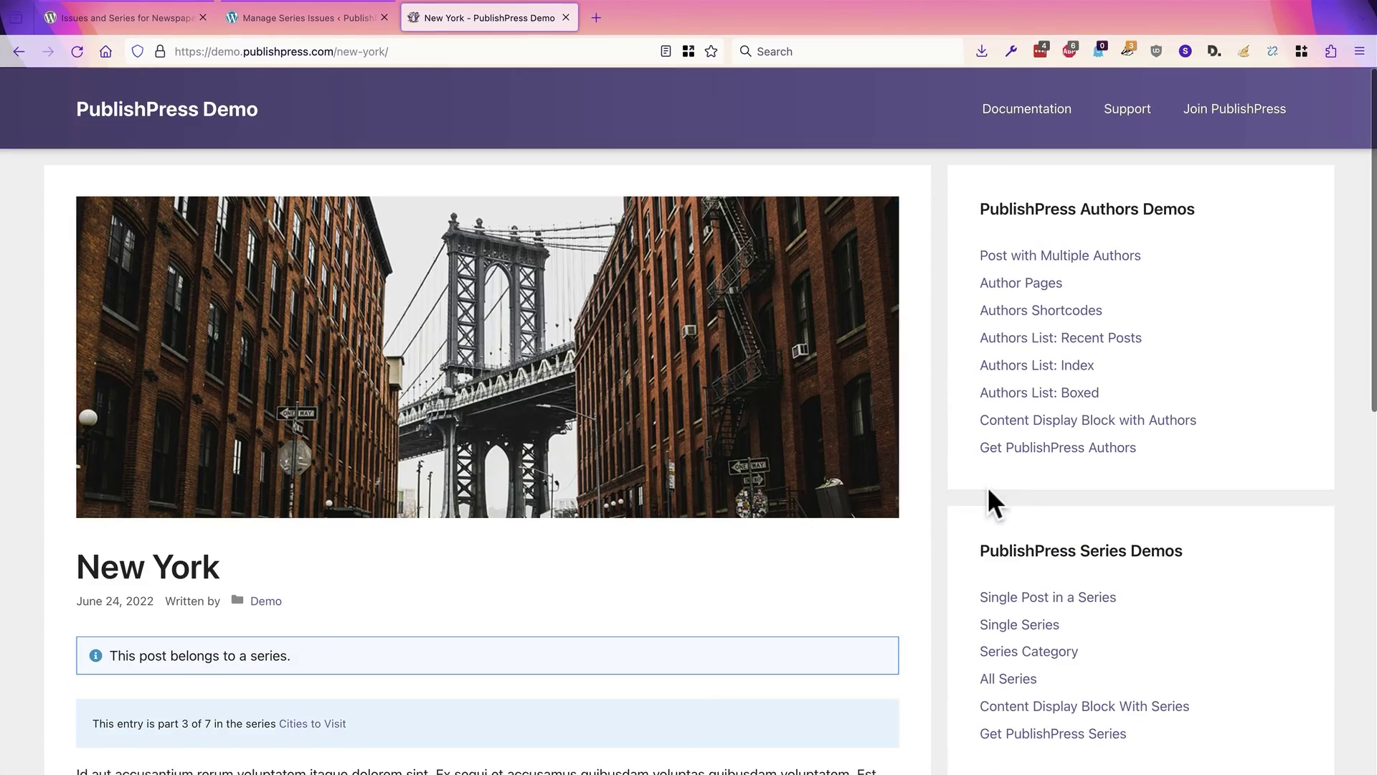
pyautogui.scroll(-5, 661, 463)
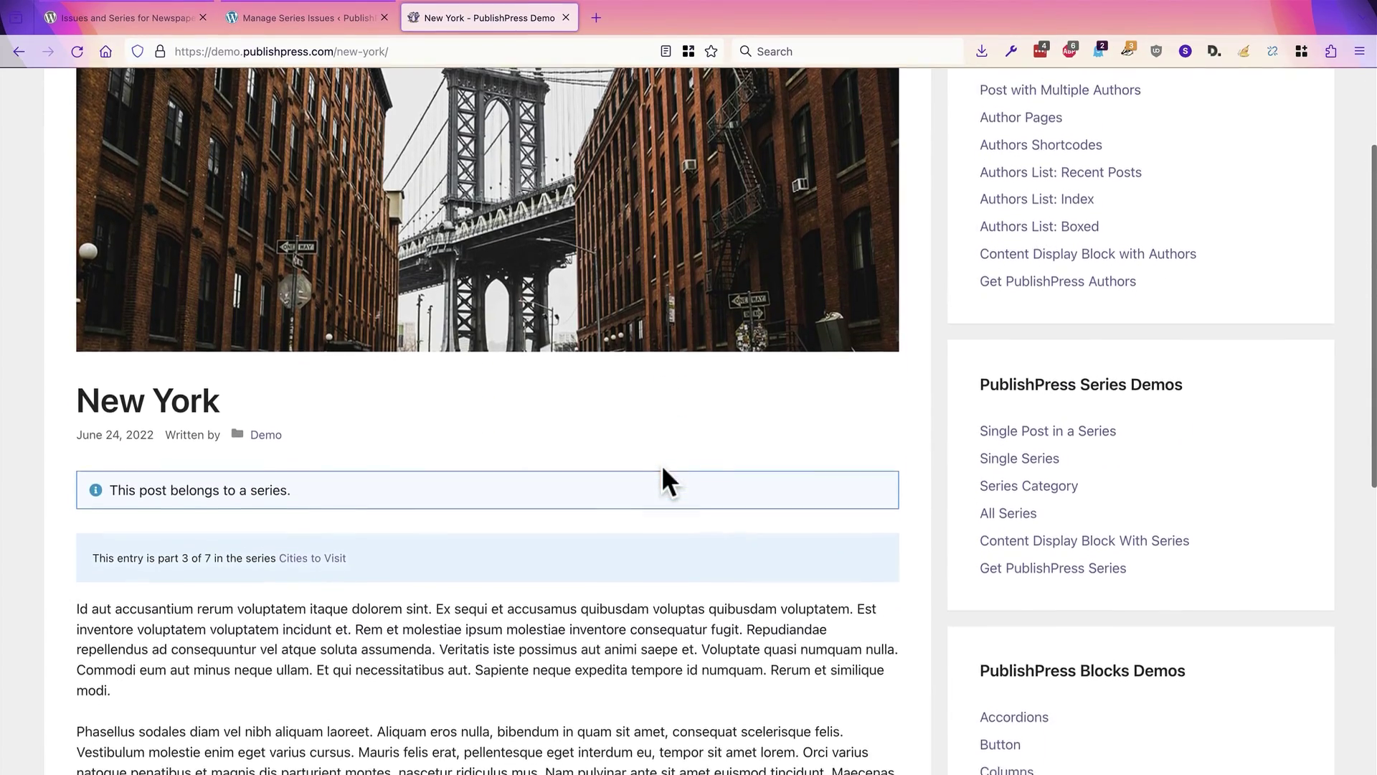
pyautogui.scroll(-1, 662, 466)
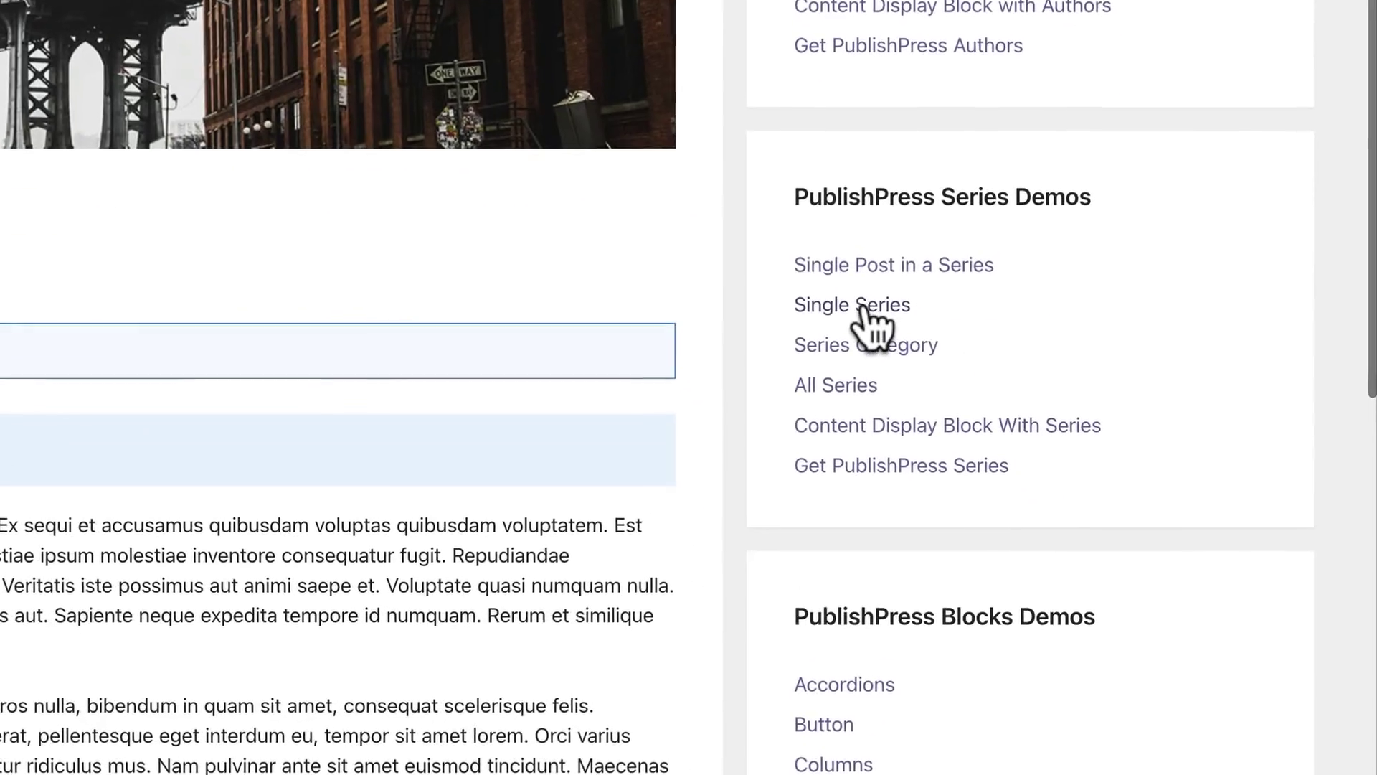
# Review the Single Series and Series Category demos, and return to the plugin's WordPress.org page.
pyautogui.click(866, 316)
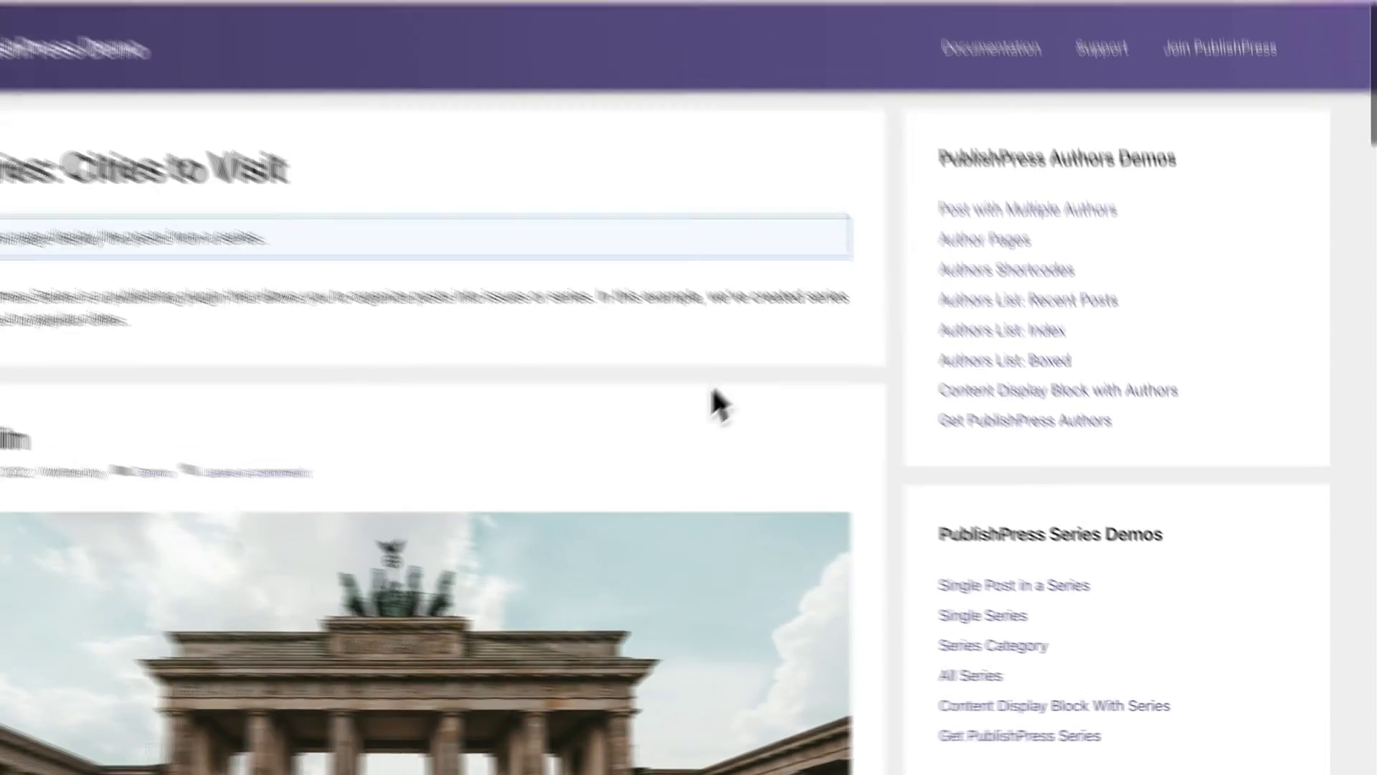
pyautogui.scroll(-8, 717, 404)
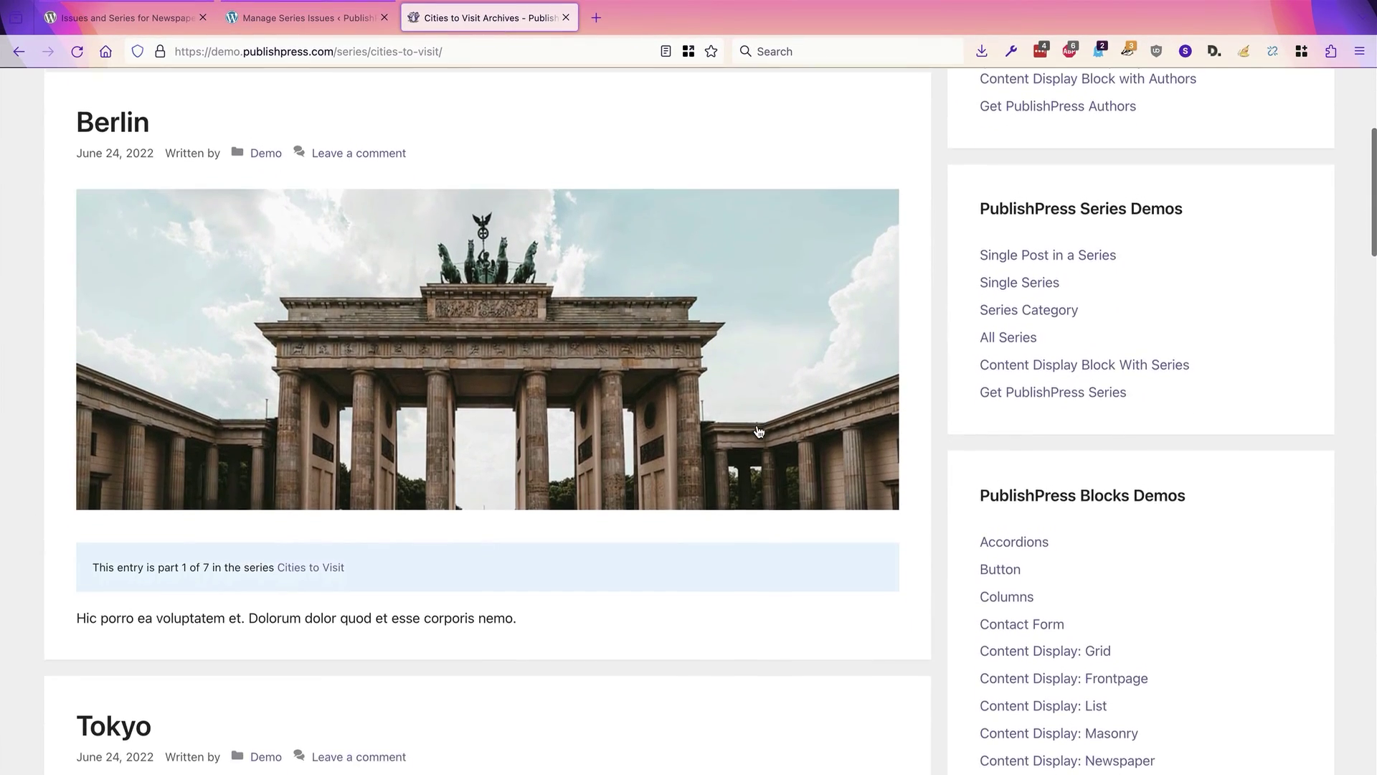
pyautogui.scroll(4, 759, 429)
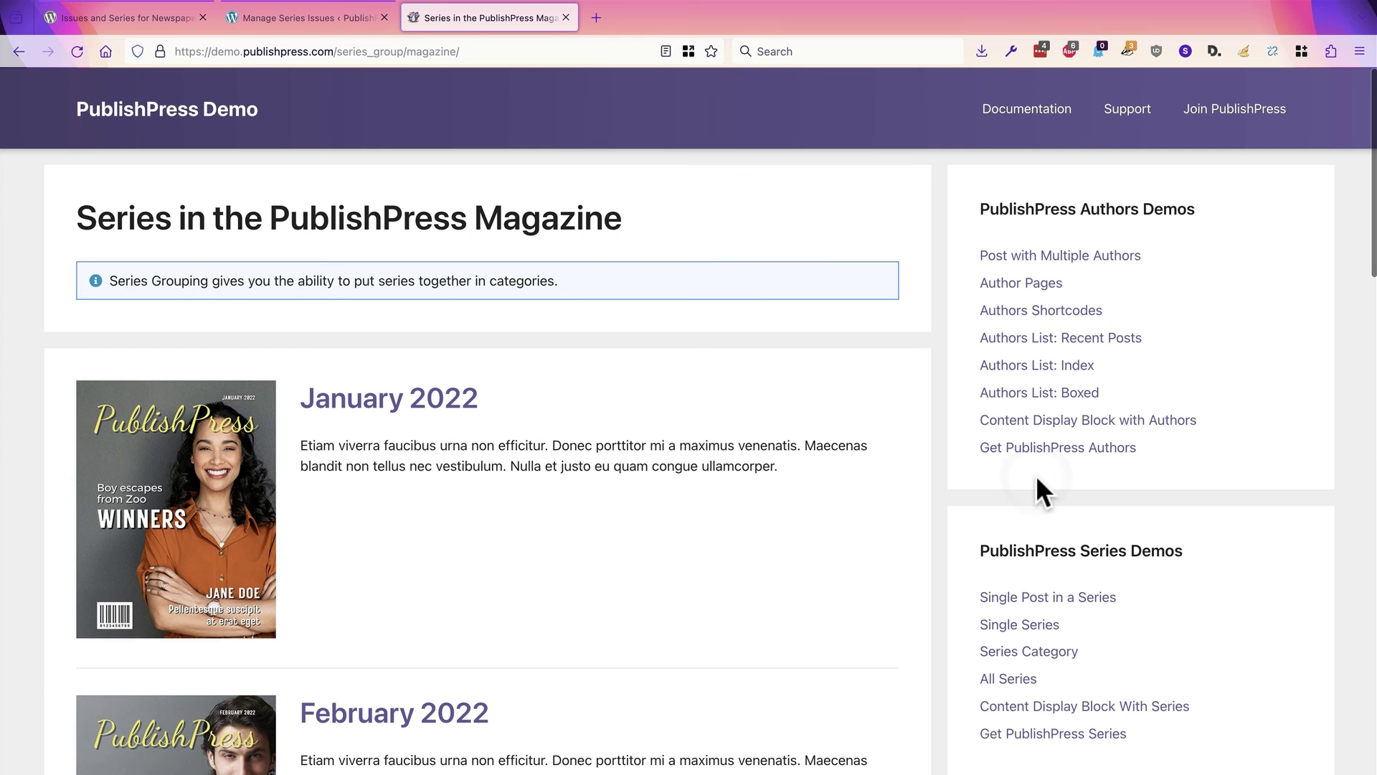
pyautogui.scroll(-1, 1037, 478)
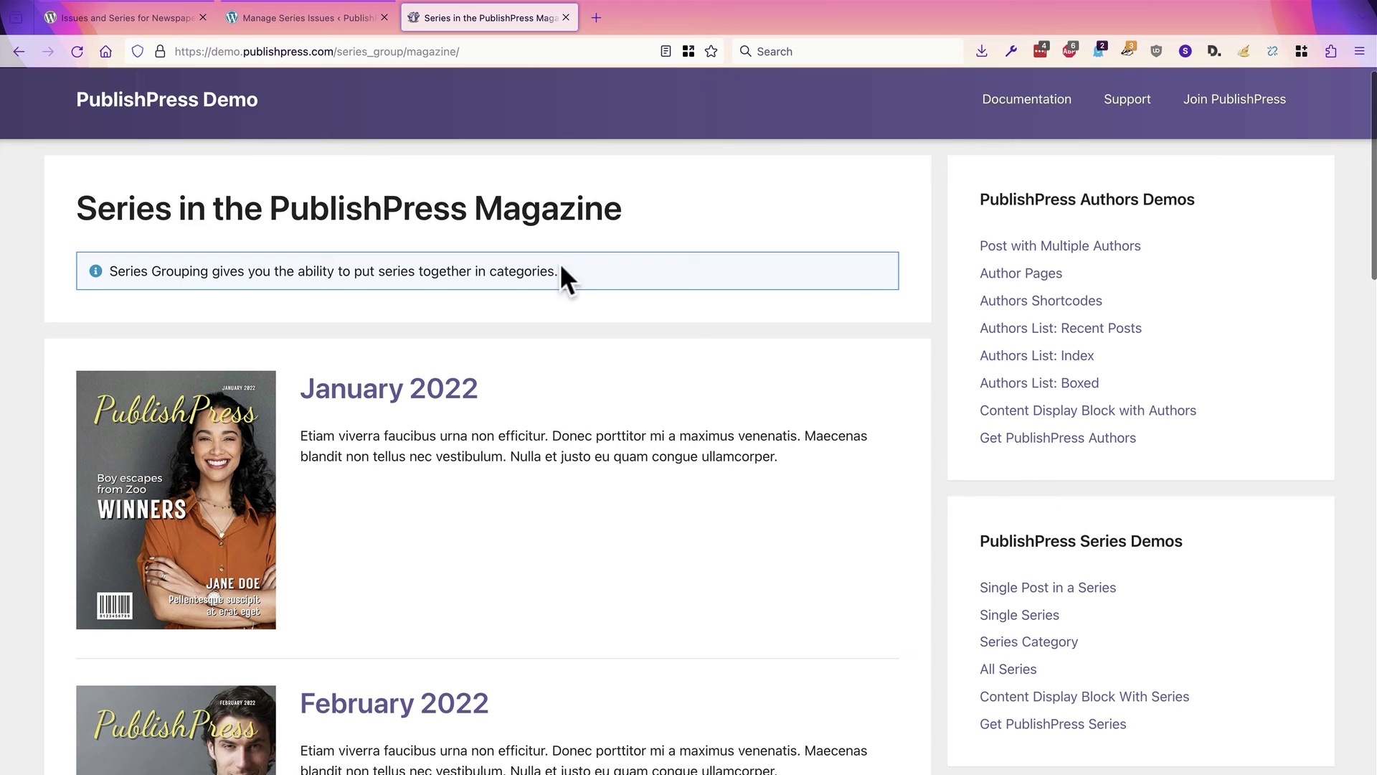
pyautogui.click(149, 17)
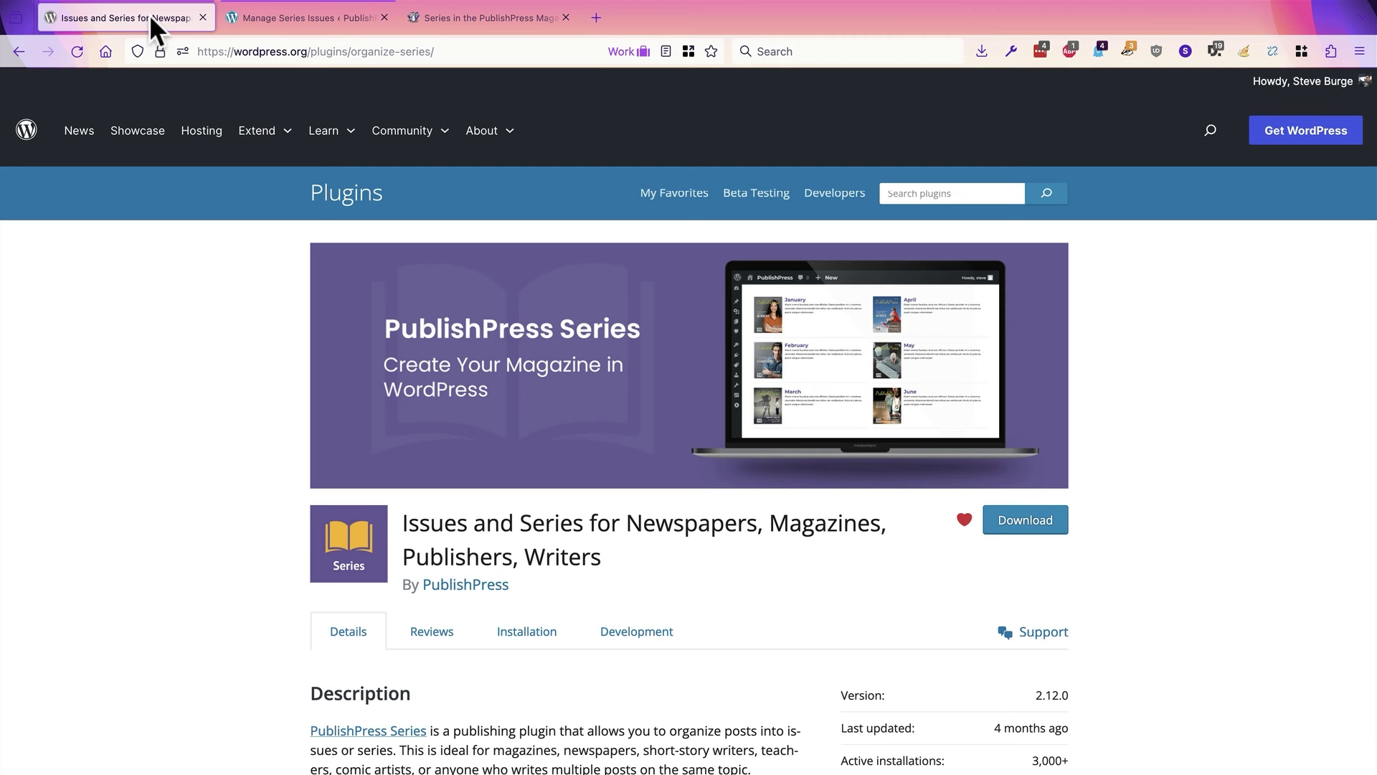